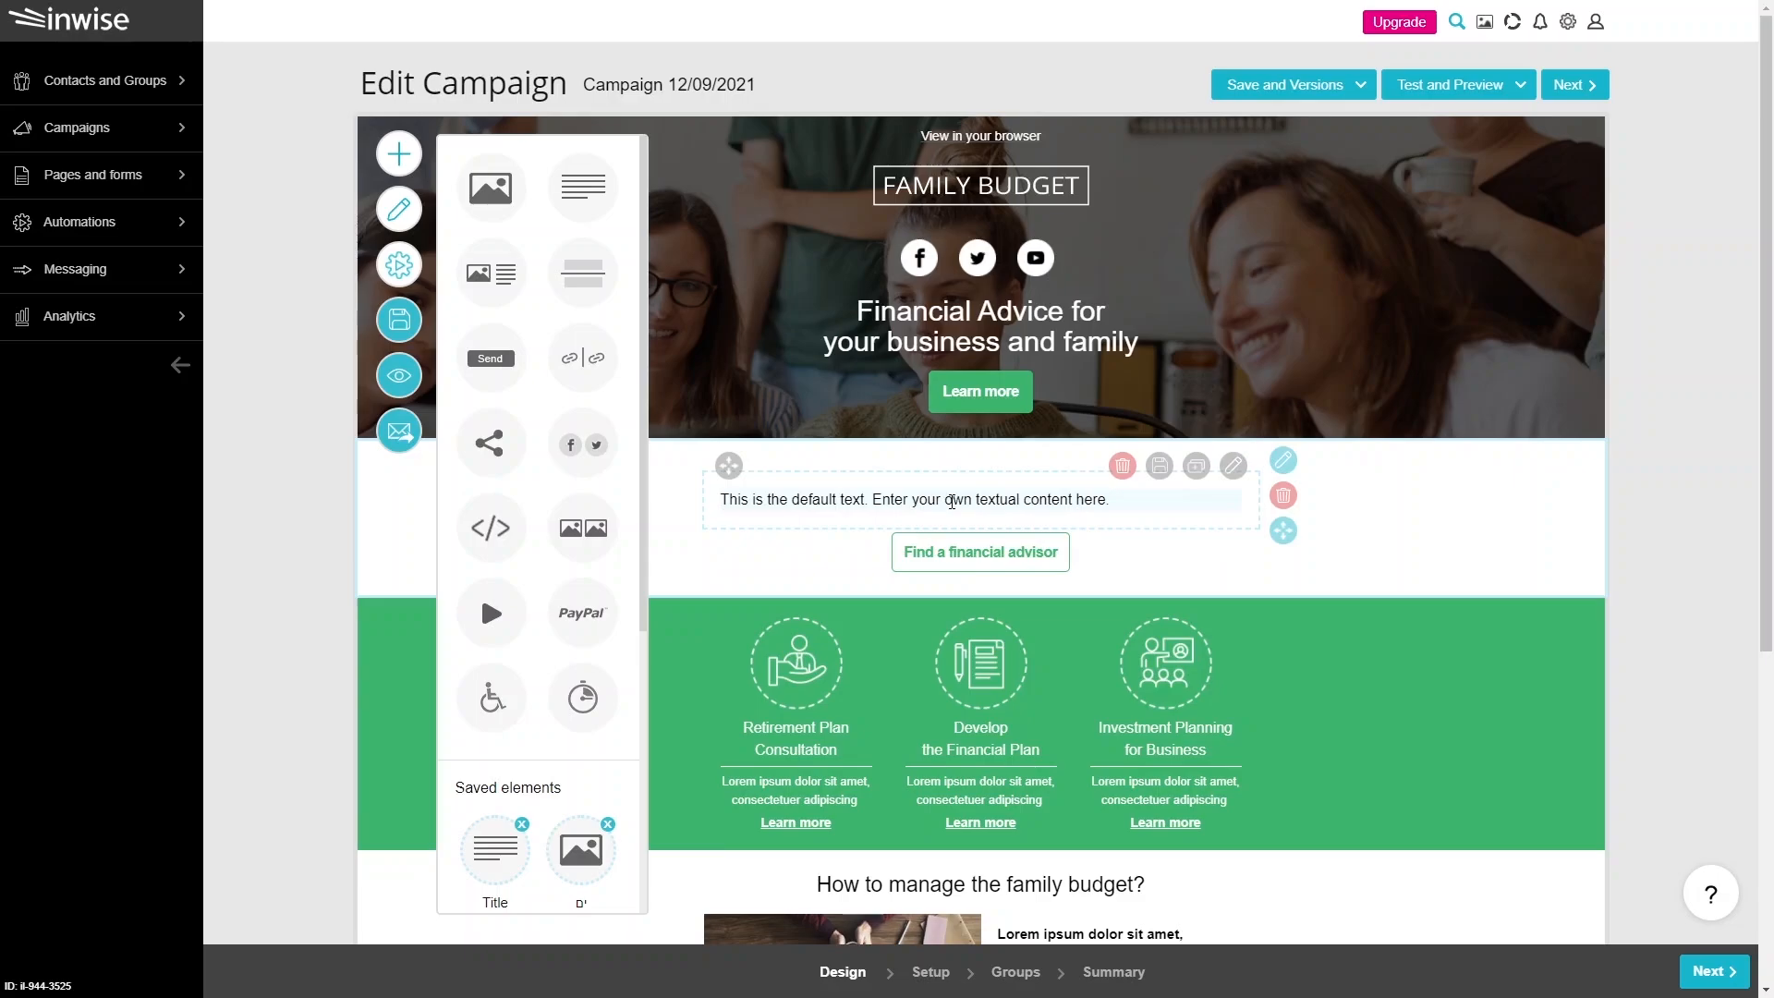
Step: Replace the default text with the "Money management: why it's important" heading and paragraph, and make the heading bold, italic and underlined
{"action": "triple_click", "coordinate": [952, 501]}
{"action": "type", "text": "Money management: why it's important Basic money management is about meeting your family's everyday expenses, handling unexpected bills and saving for the future. It can put you in control of your money, which helps you avoid stress and feel more secure."}
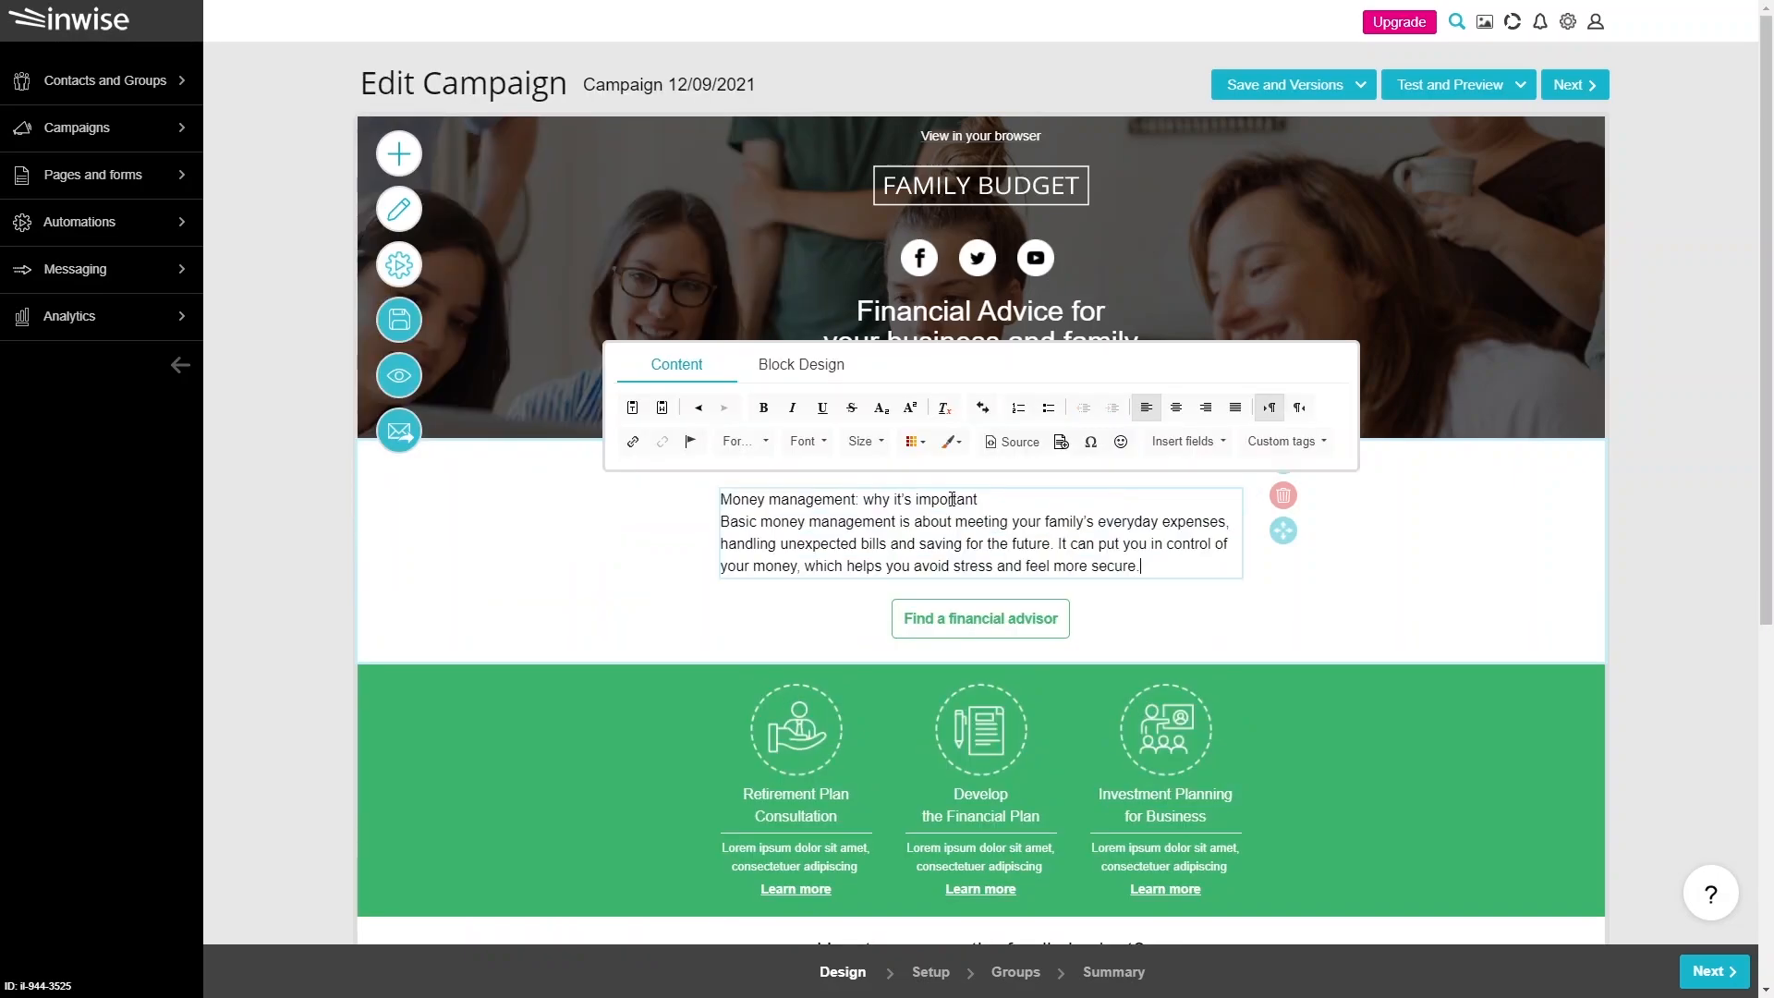
{"action": "left_click_drag", "start_coordinate": [980, 499], "coordinate": [727, 498]}
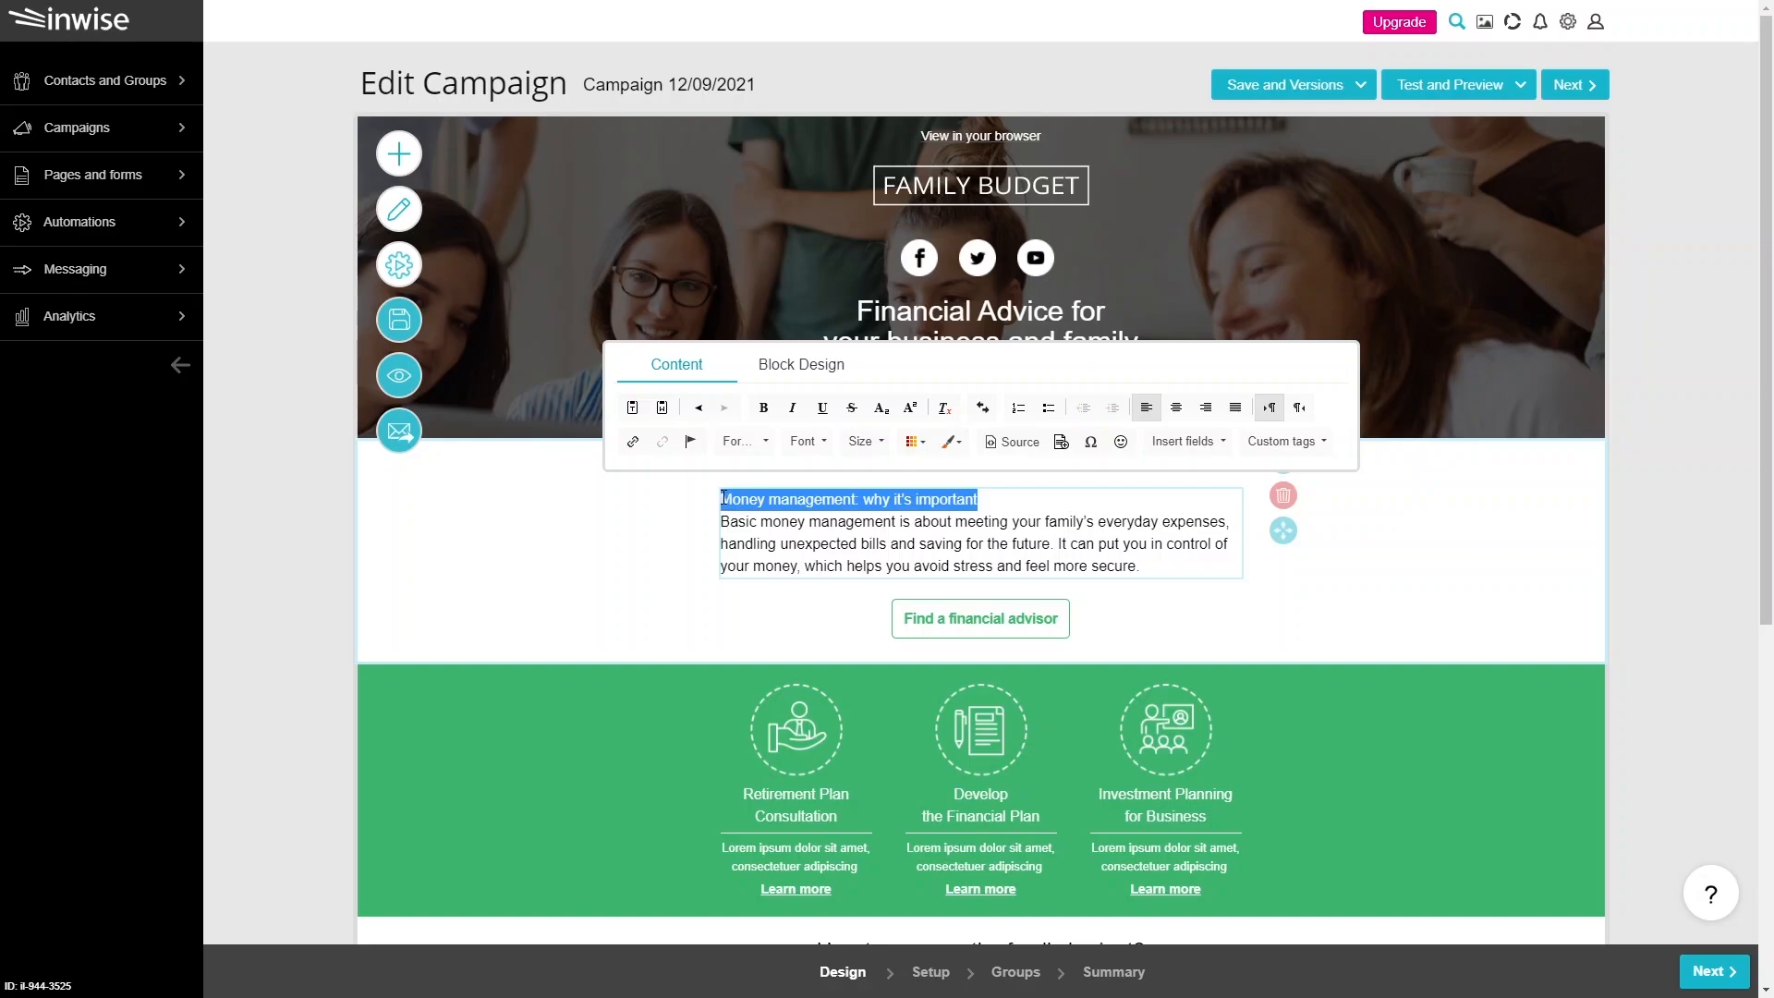
{"action": "left_click", "coordinate": [764, 410]}
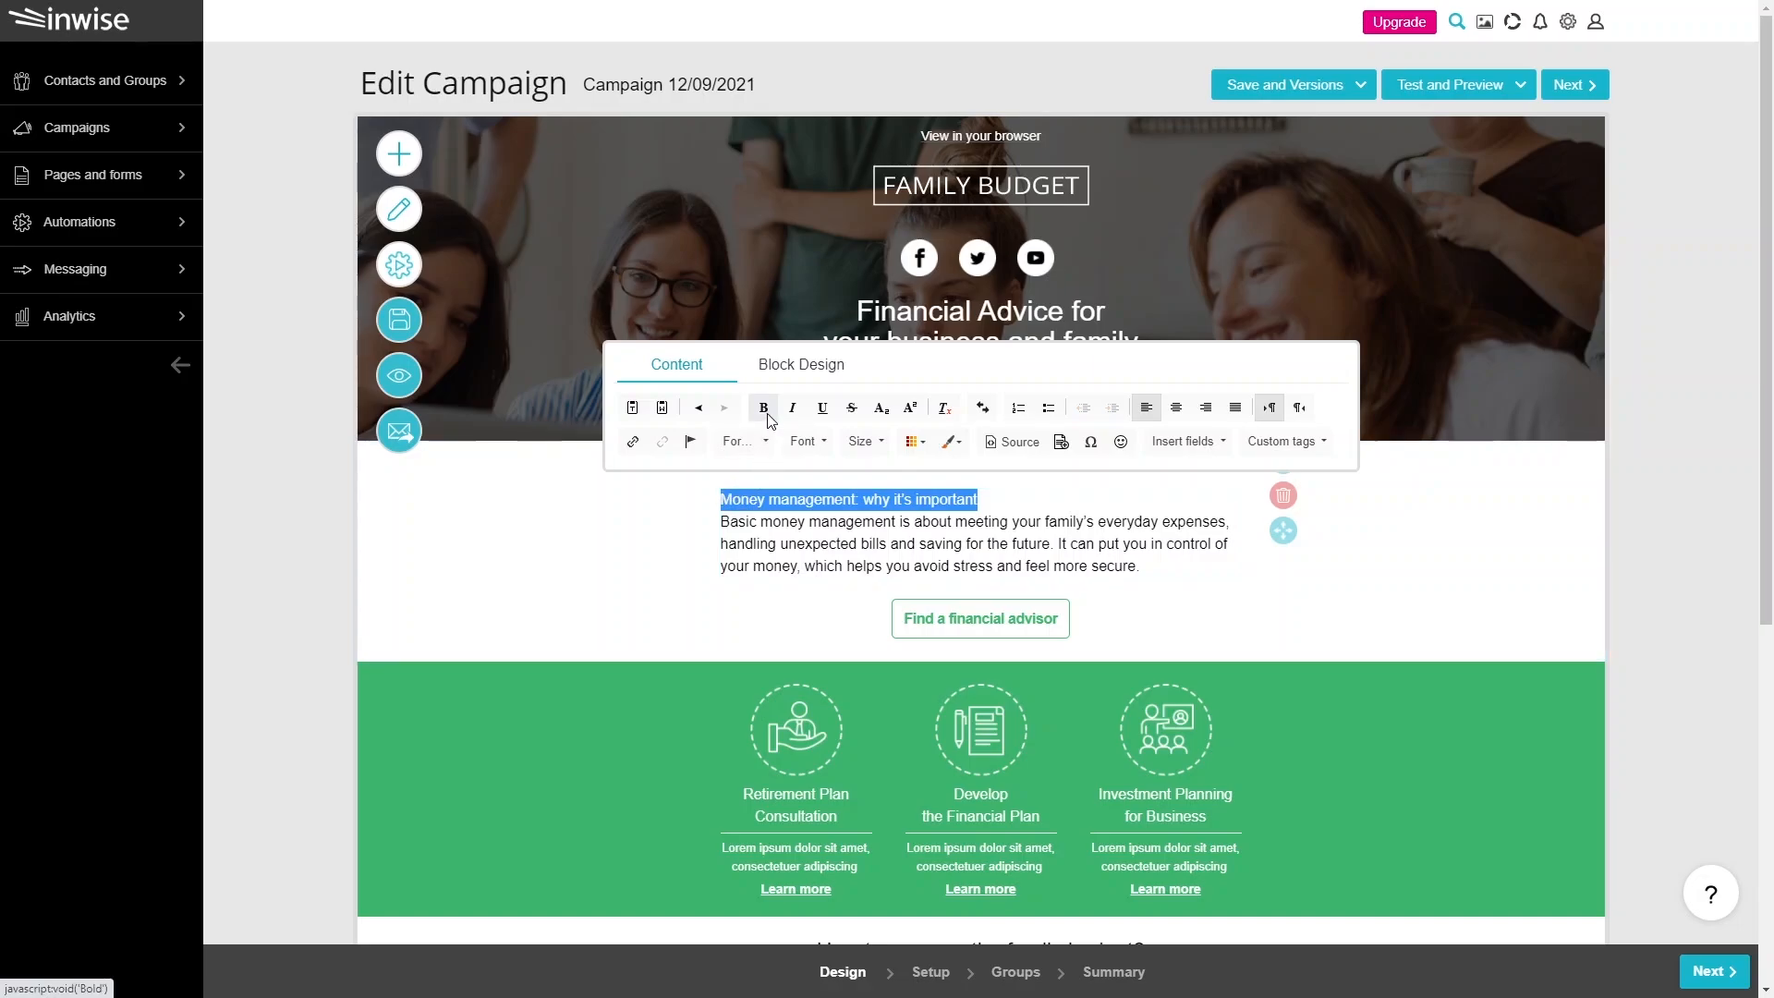
{"action": "left_click", "coordinate": [790, 417]}
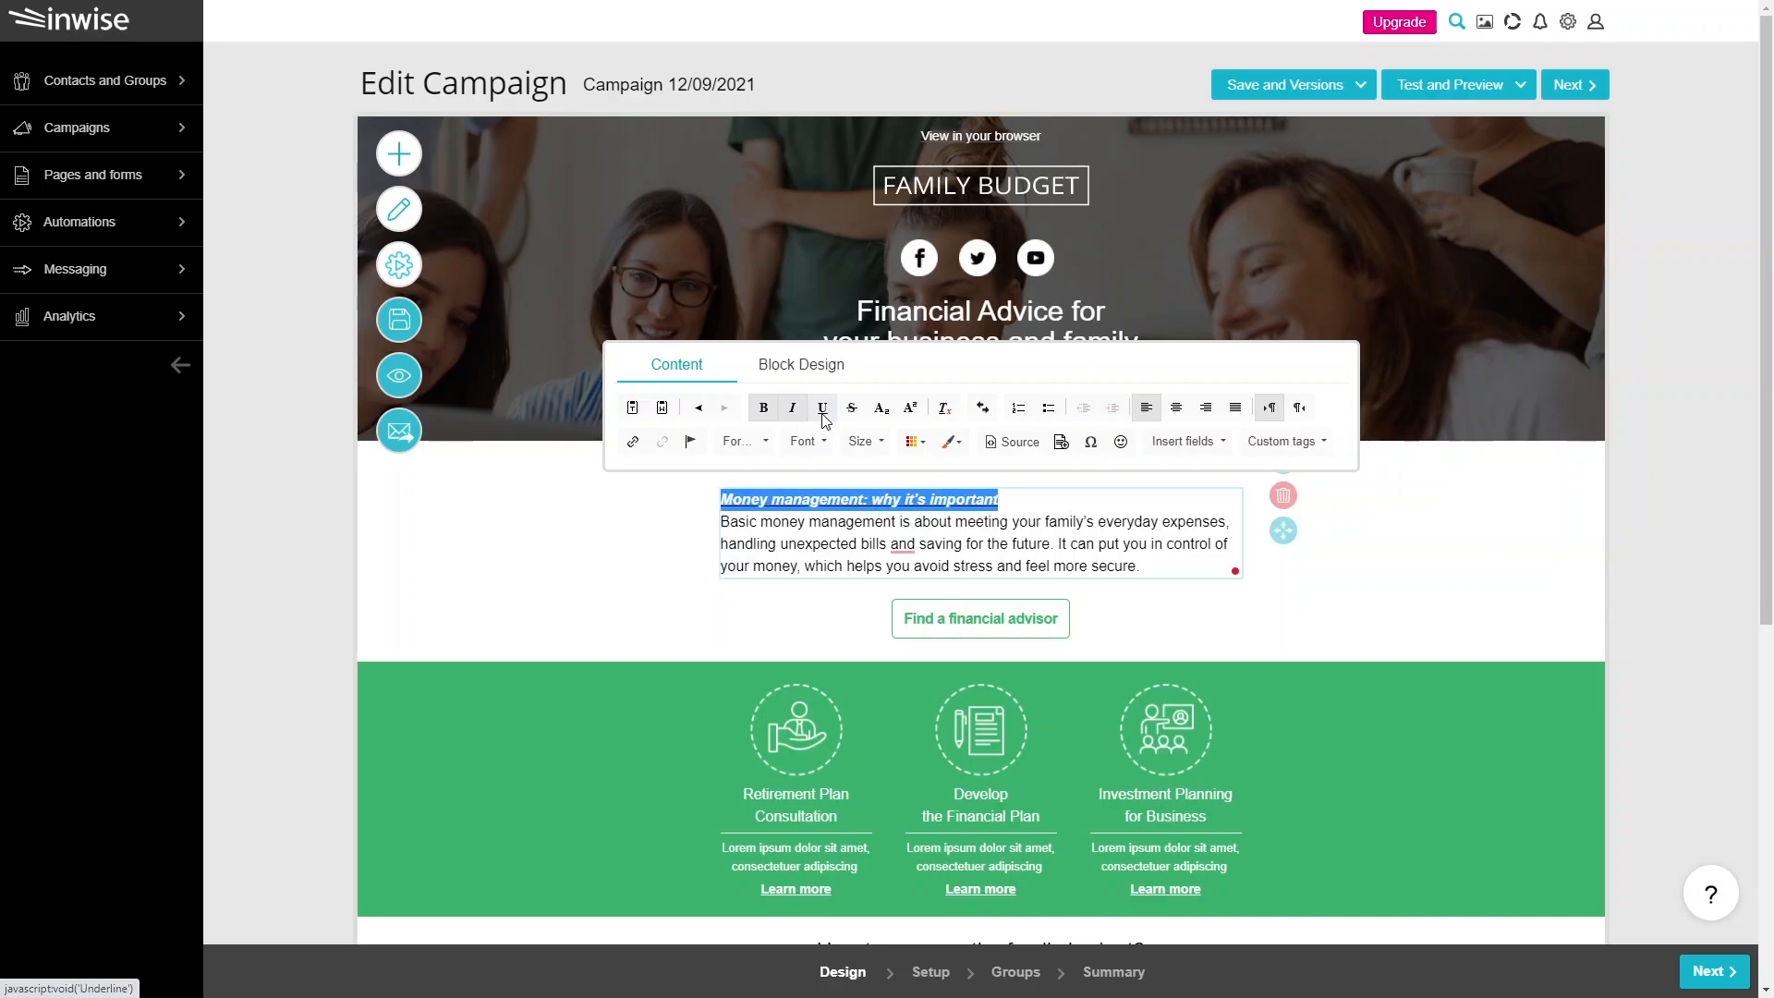
{"action": "left_click", "coordinate": [823, 414]}
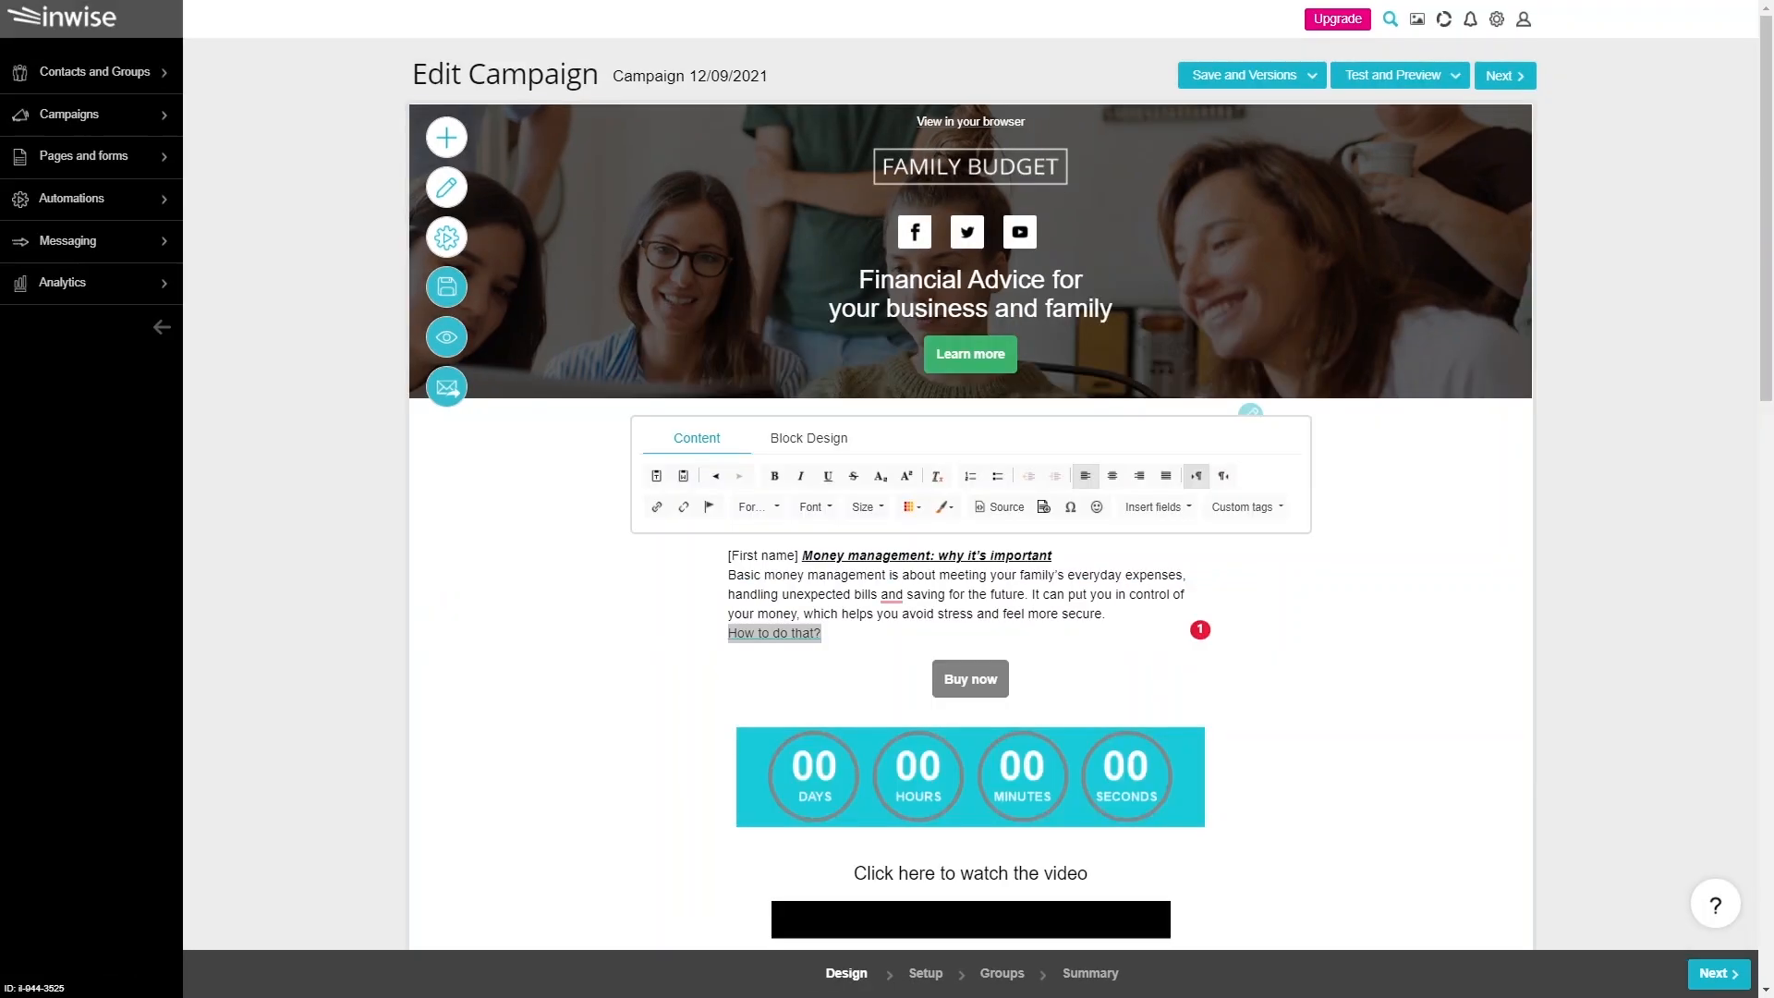
Step: Link the "How to do that?" text to the anchor in this page named "Steps towards managing money"
{"action": "left_click", "coordinate": [655, 508]}
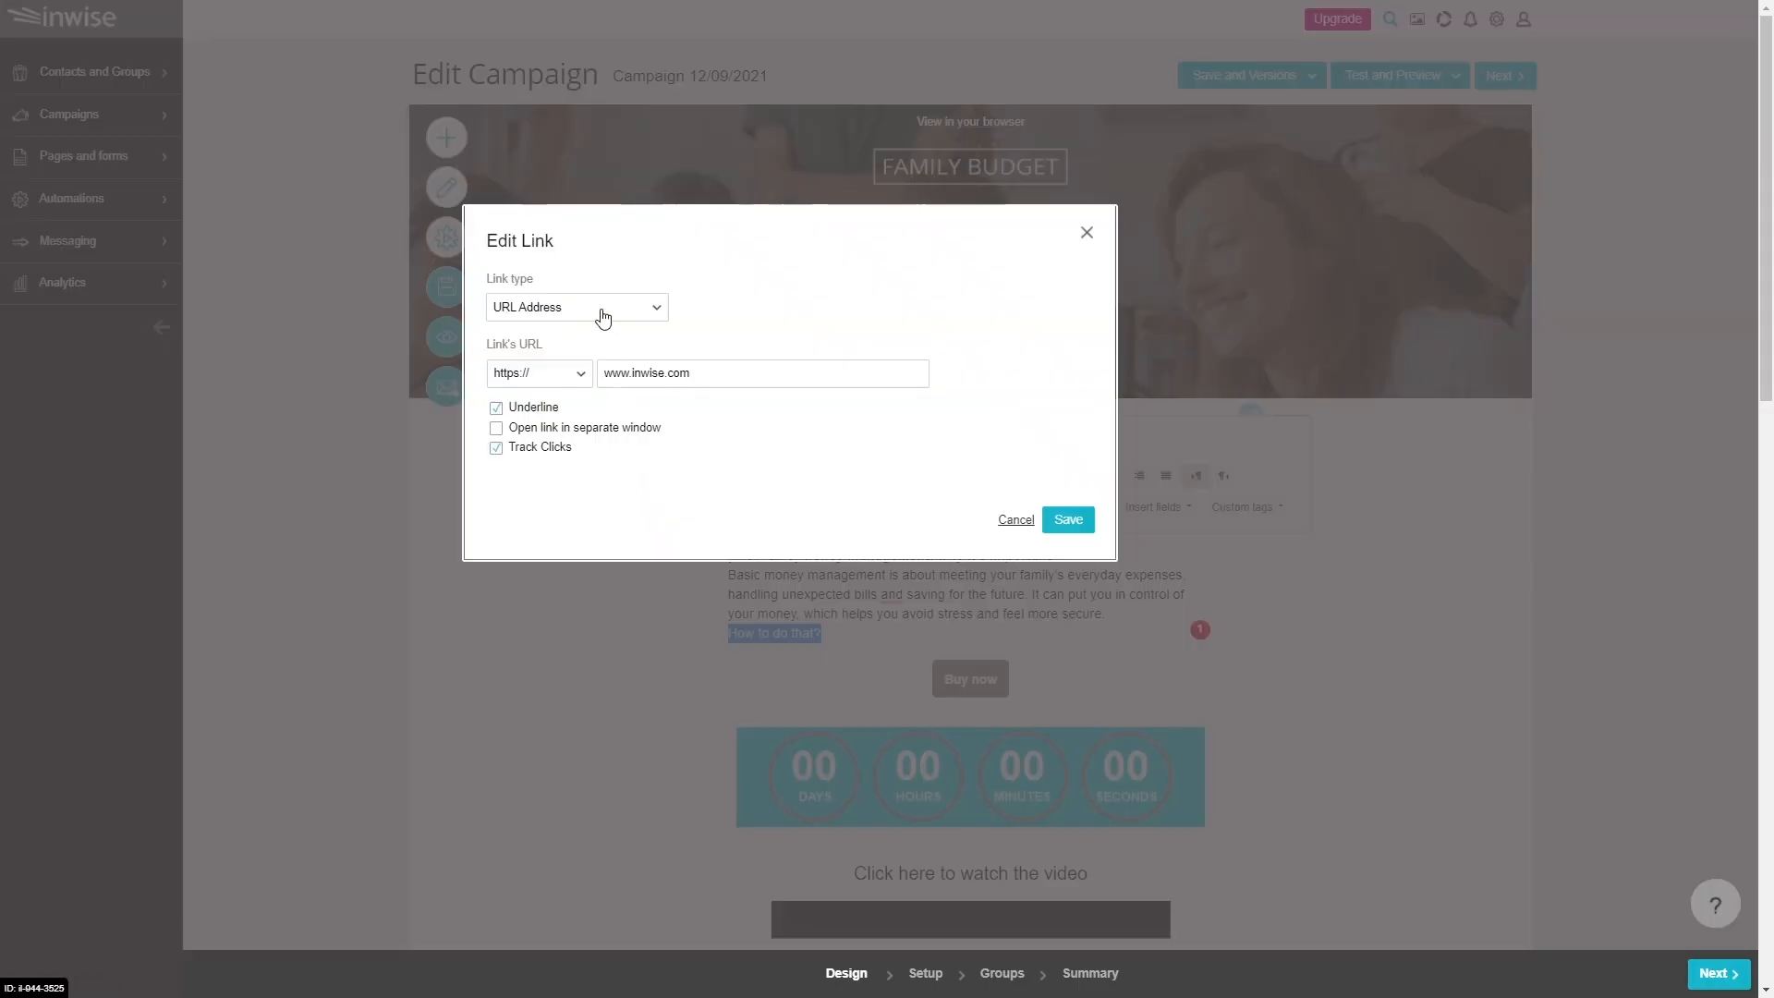
{"action": "left_click", "coordinate": [602, 317]}
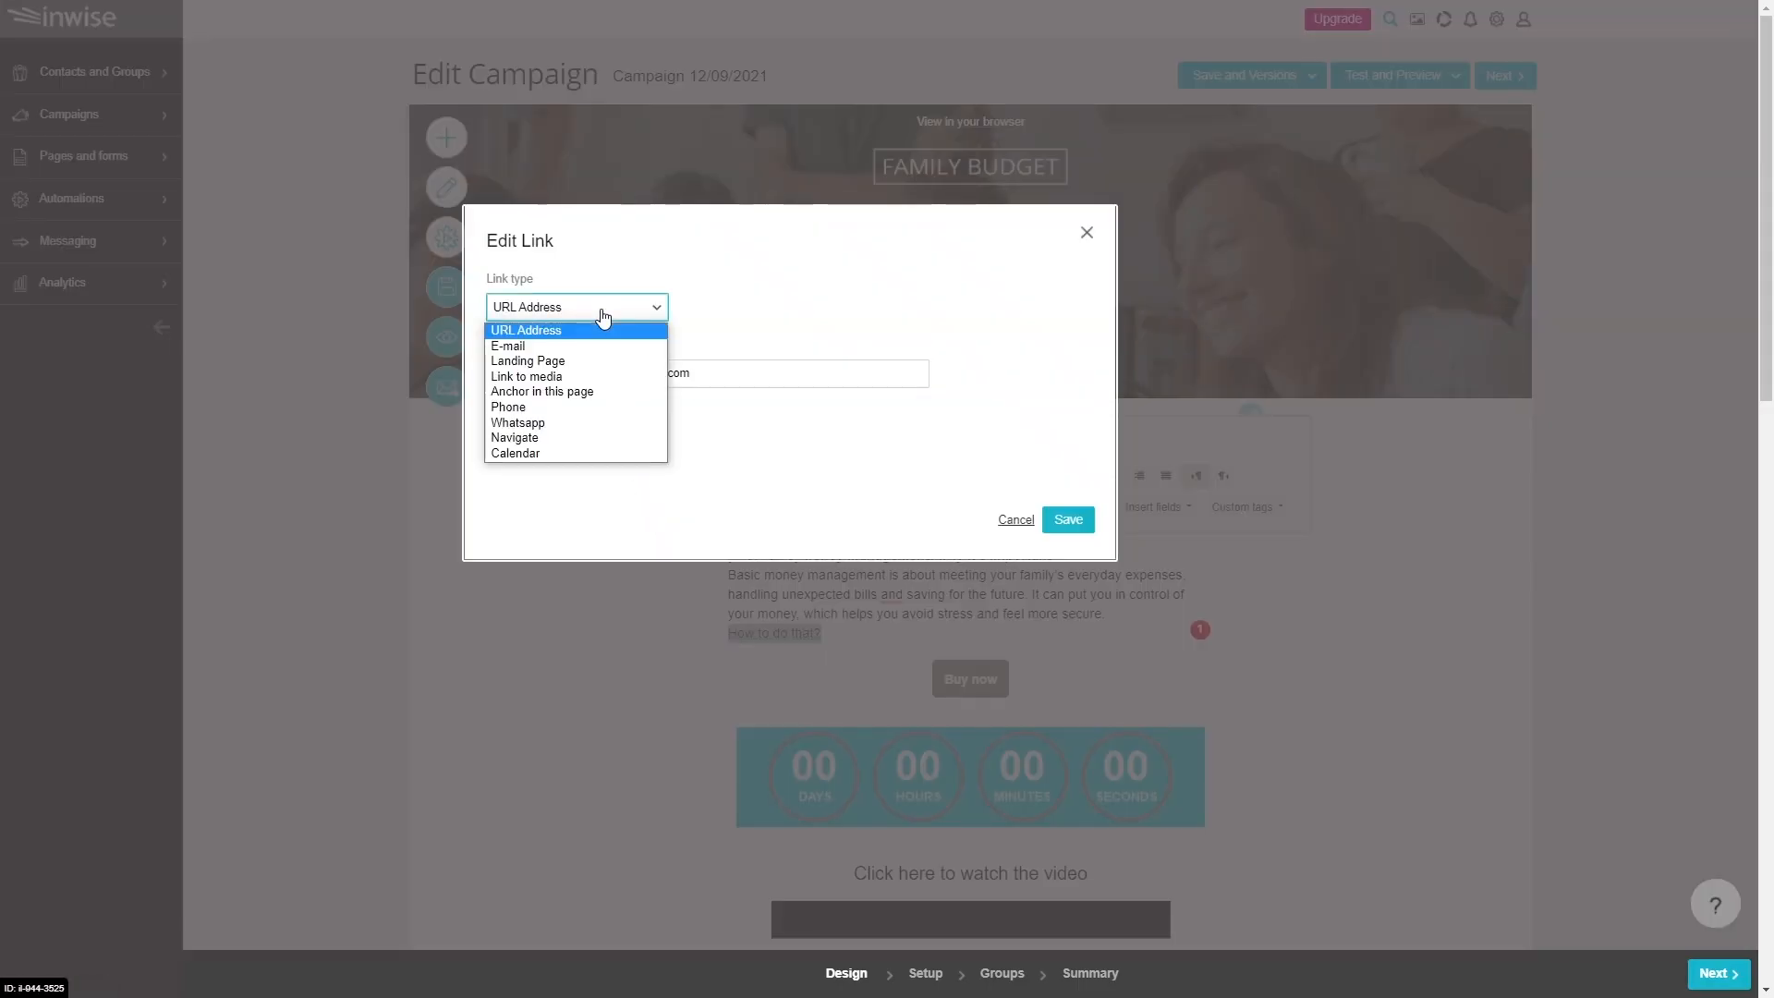
{"action": "left_click", "coordinate": [599, 397]}
{"action": "left_click", "coordinate": [598, 399]}
{"action": "left_click", "coordinate": [595, 482]}
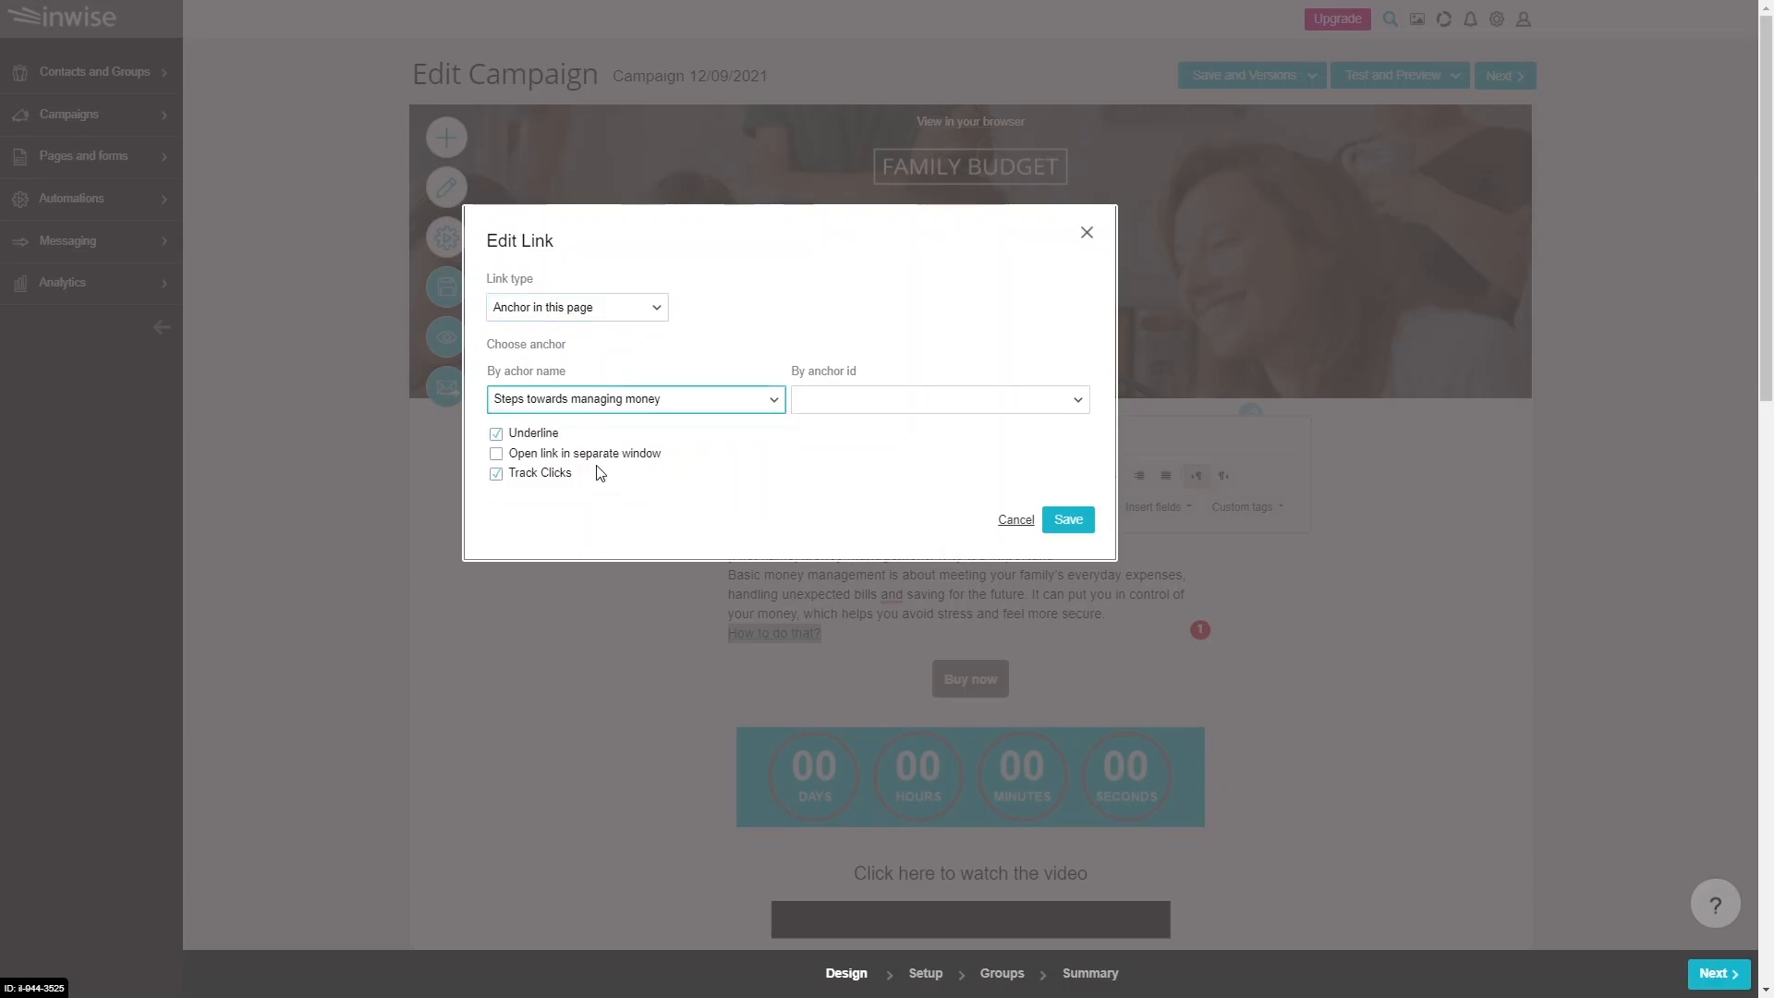
Step: Change the link type to E-mail and fill in the support e-mail address
{"action": "left_click", "coordinate": [625, 314]}
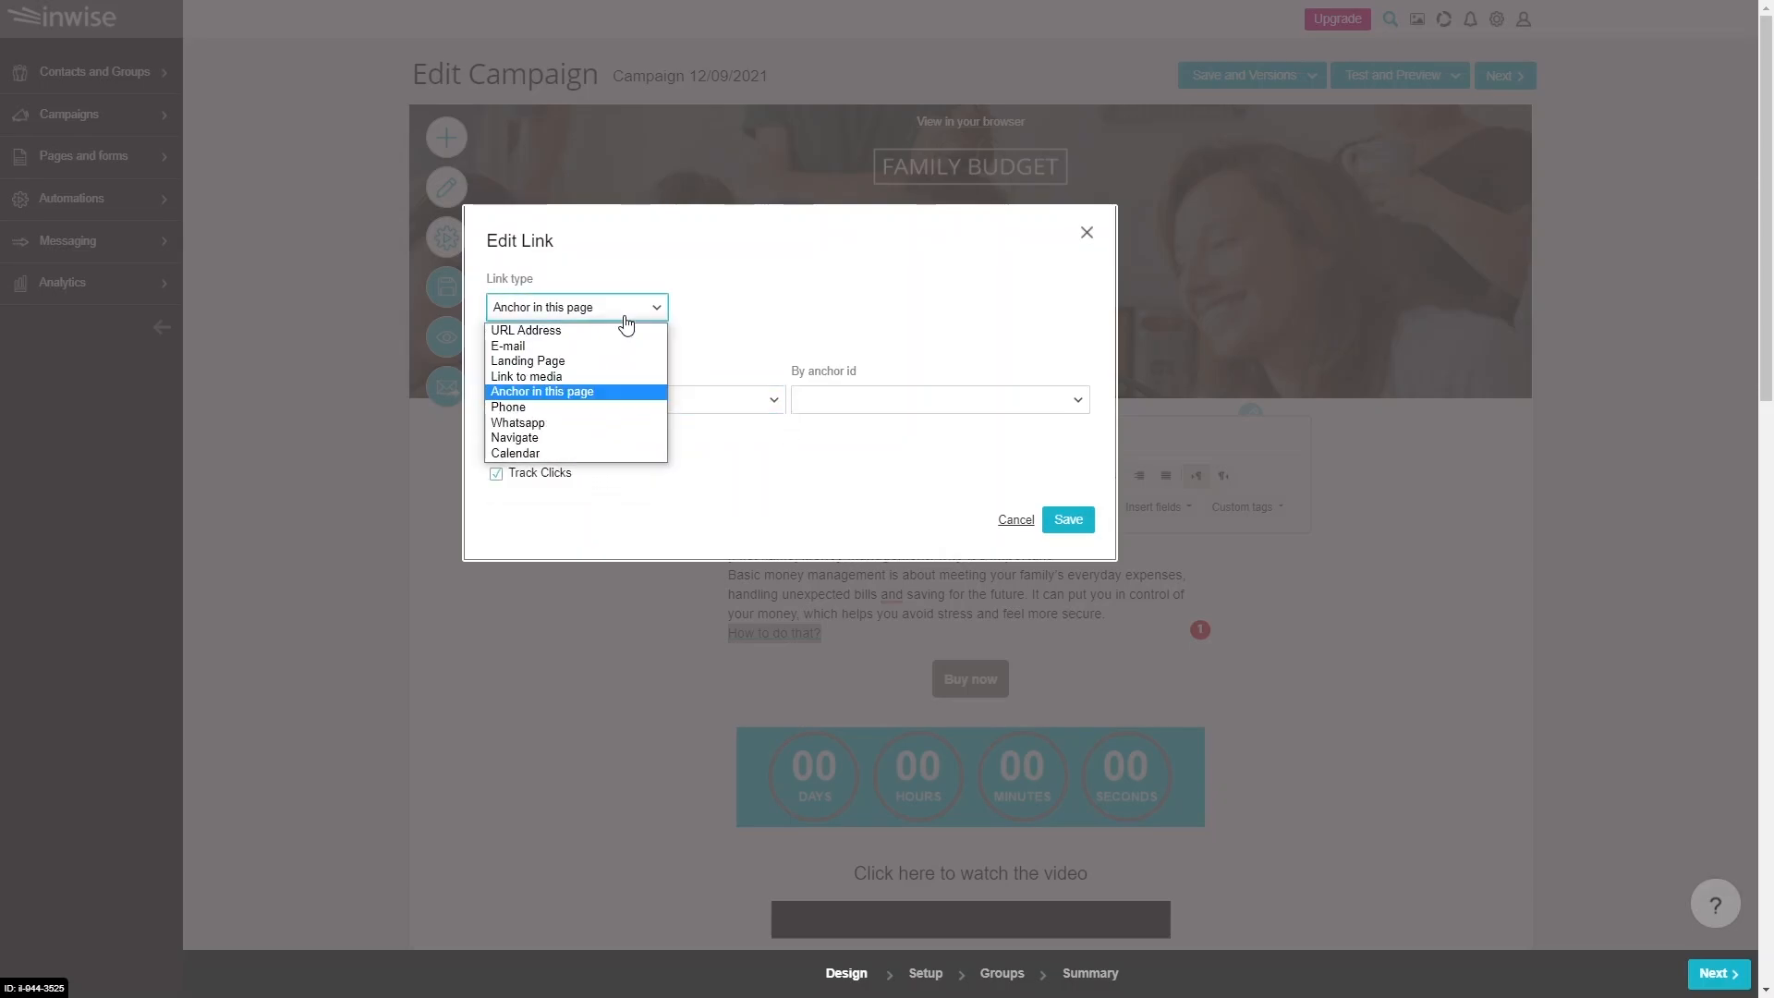
{"action": "left_click", "coordinate": [619, 347]}
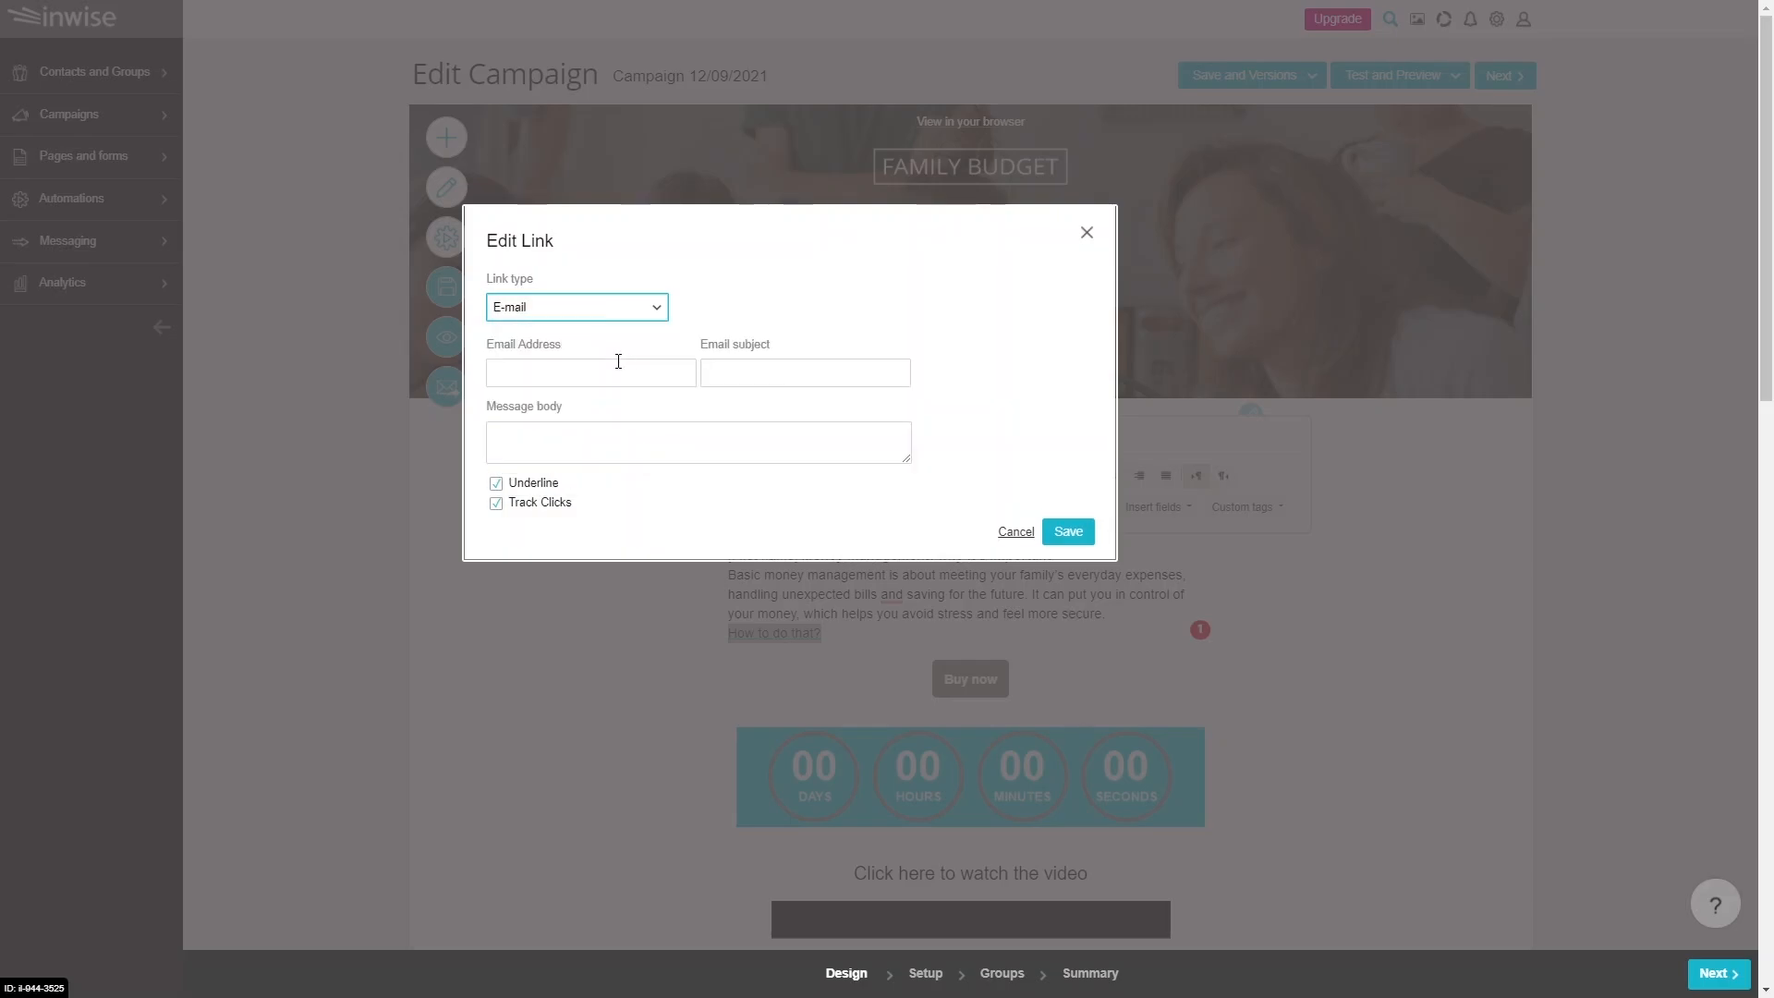
{"action": "left_click", "coordinate": [617, 372]}
{"action": "key", "text": "ctrl+v"}
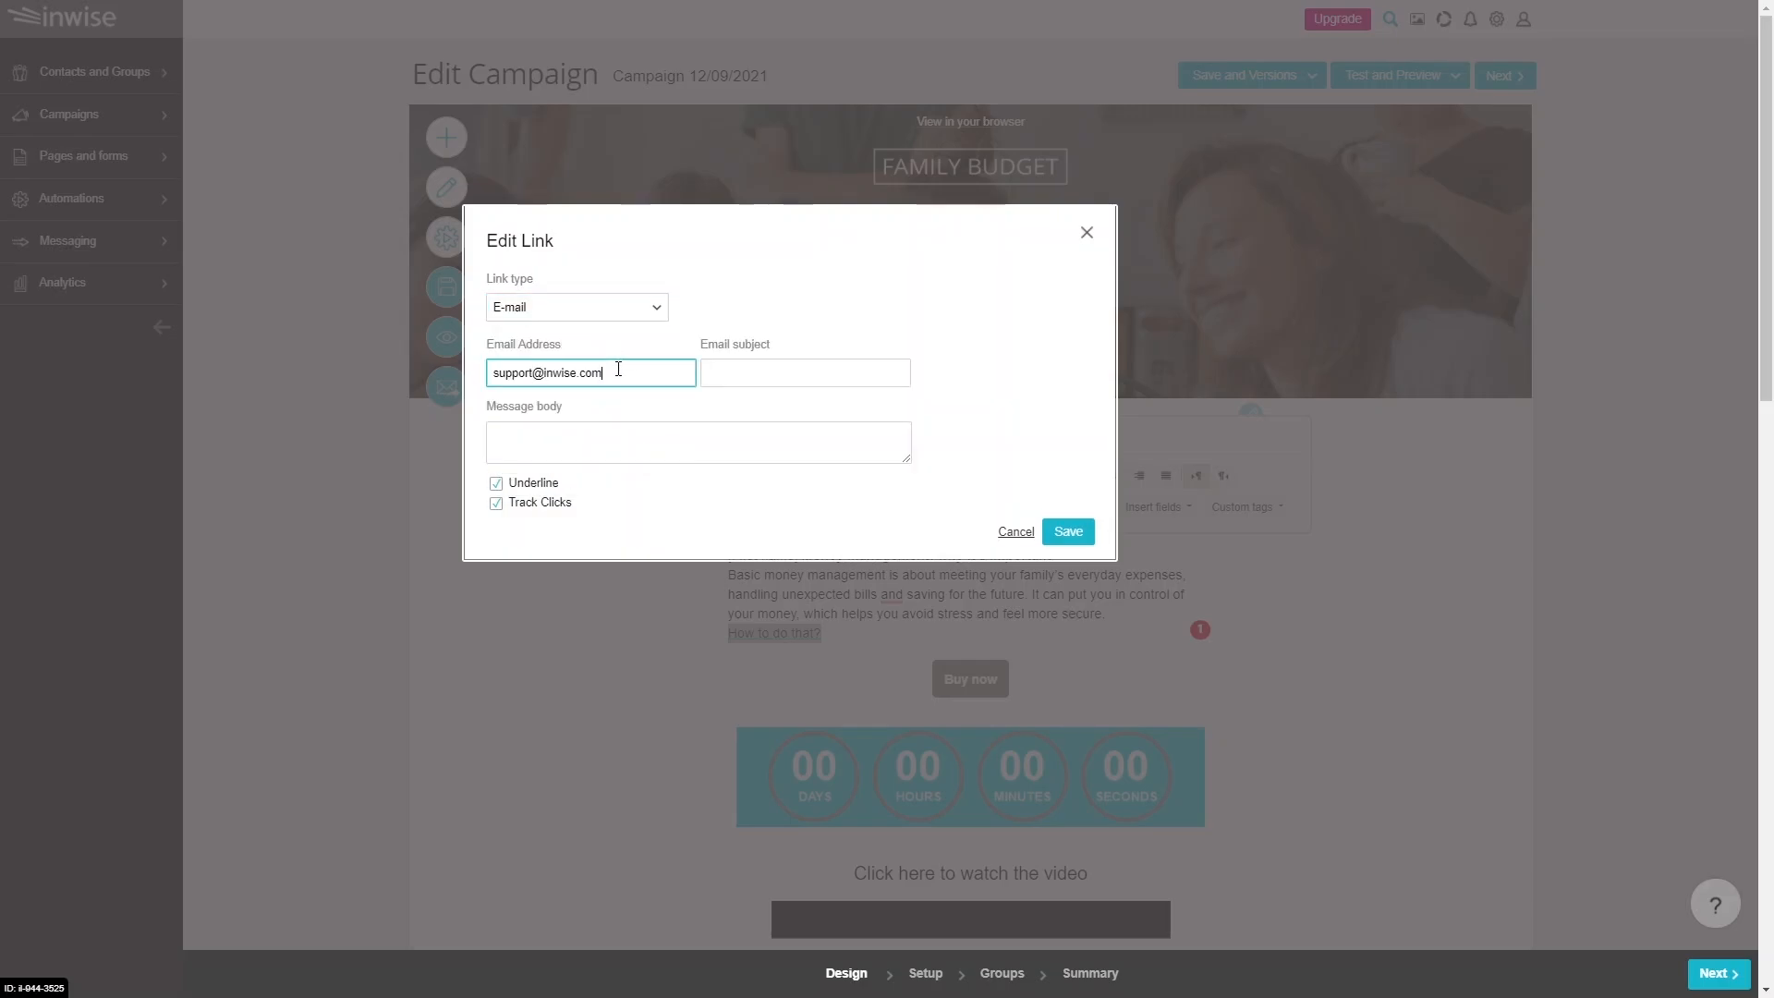
Step: Try the landing page "Getting started with budgeting (57671)" as the link target, and switch the link type to Phone
{"action": "left_click", "coordinate": [631, 314]}
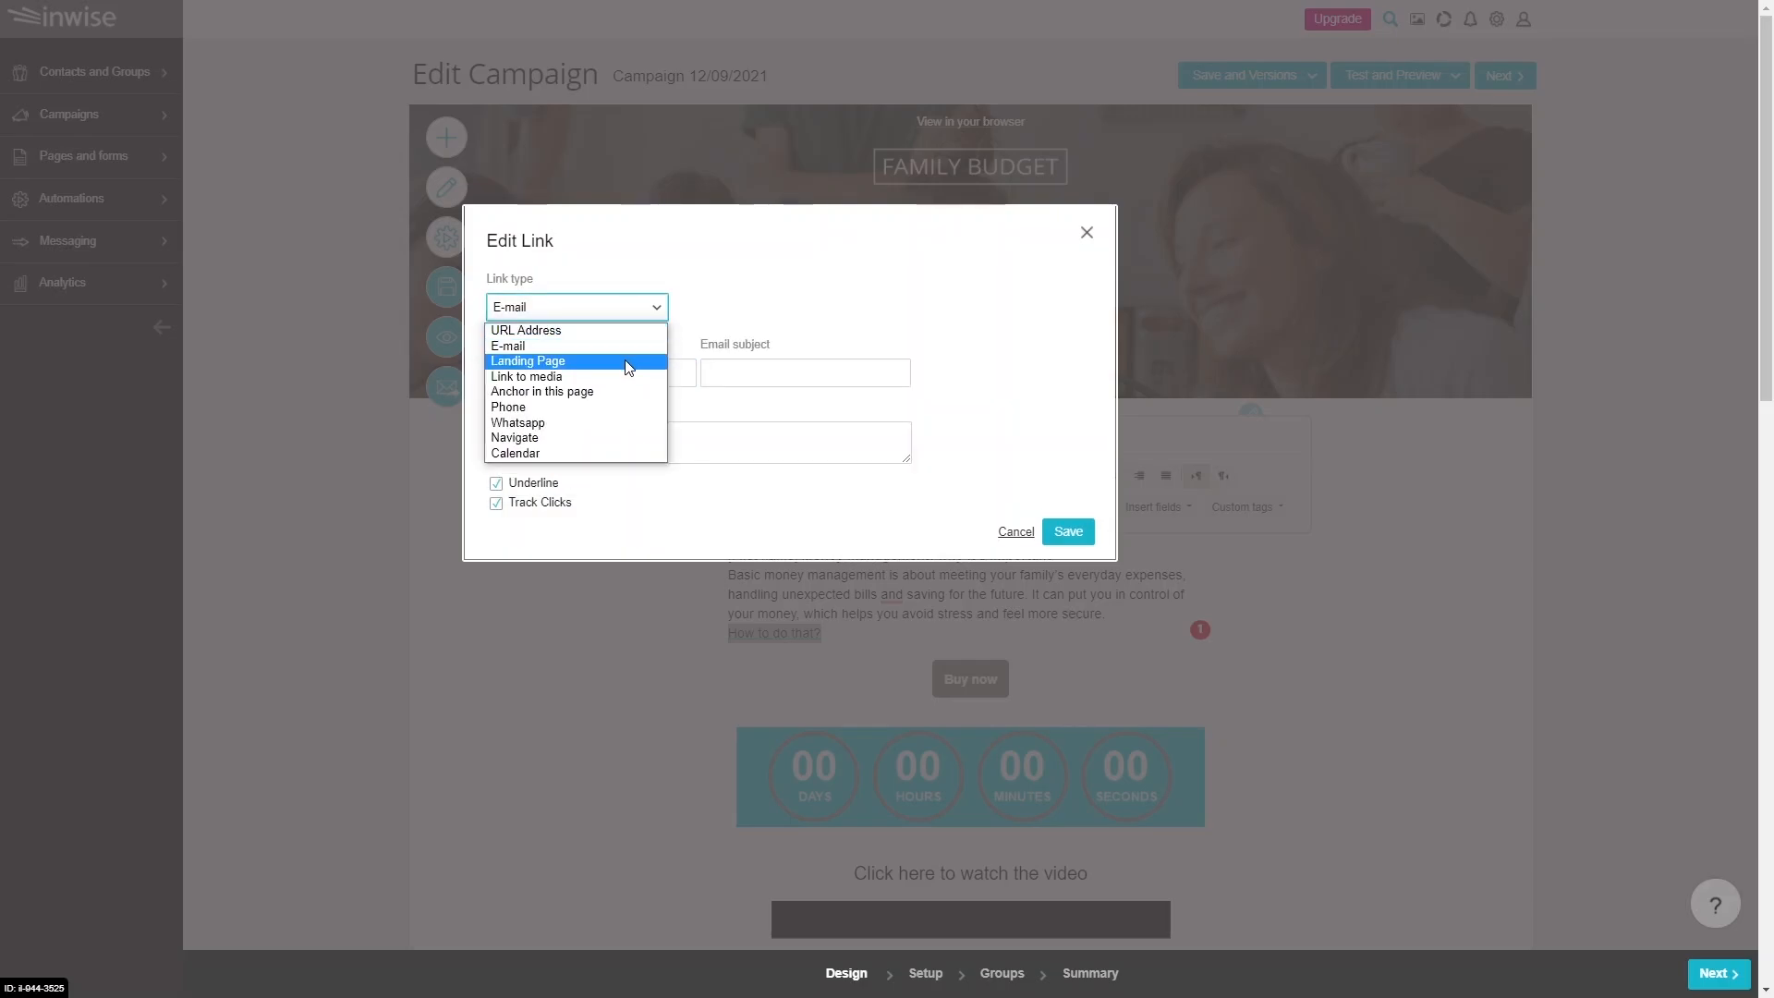
{"action": "left_click", "coordinate": [627, 360]}
{"action": "left_click", "coordinate": [626, 373]}
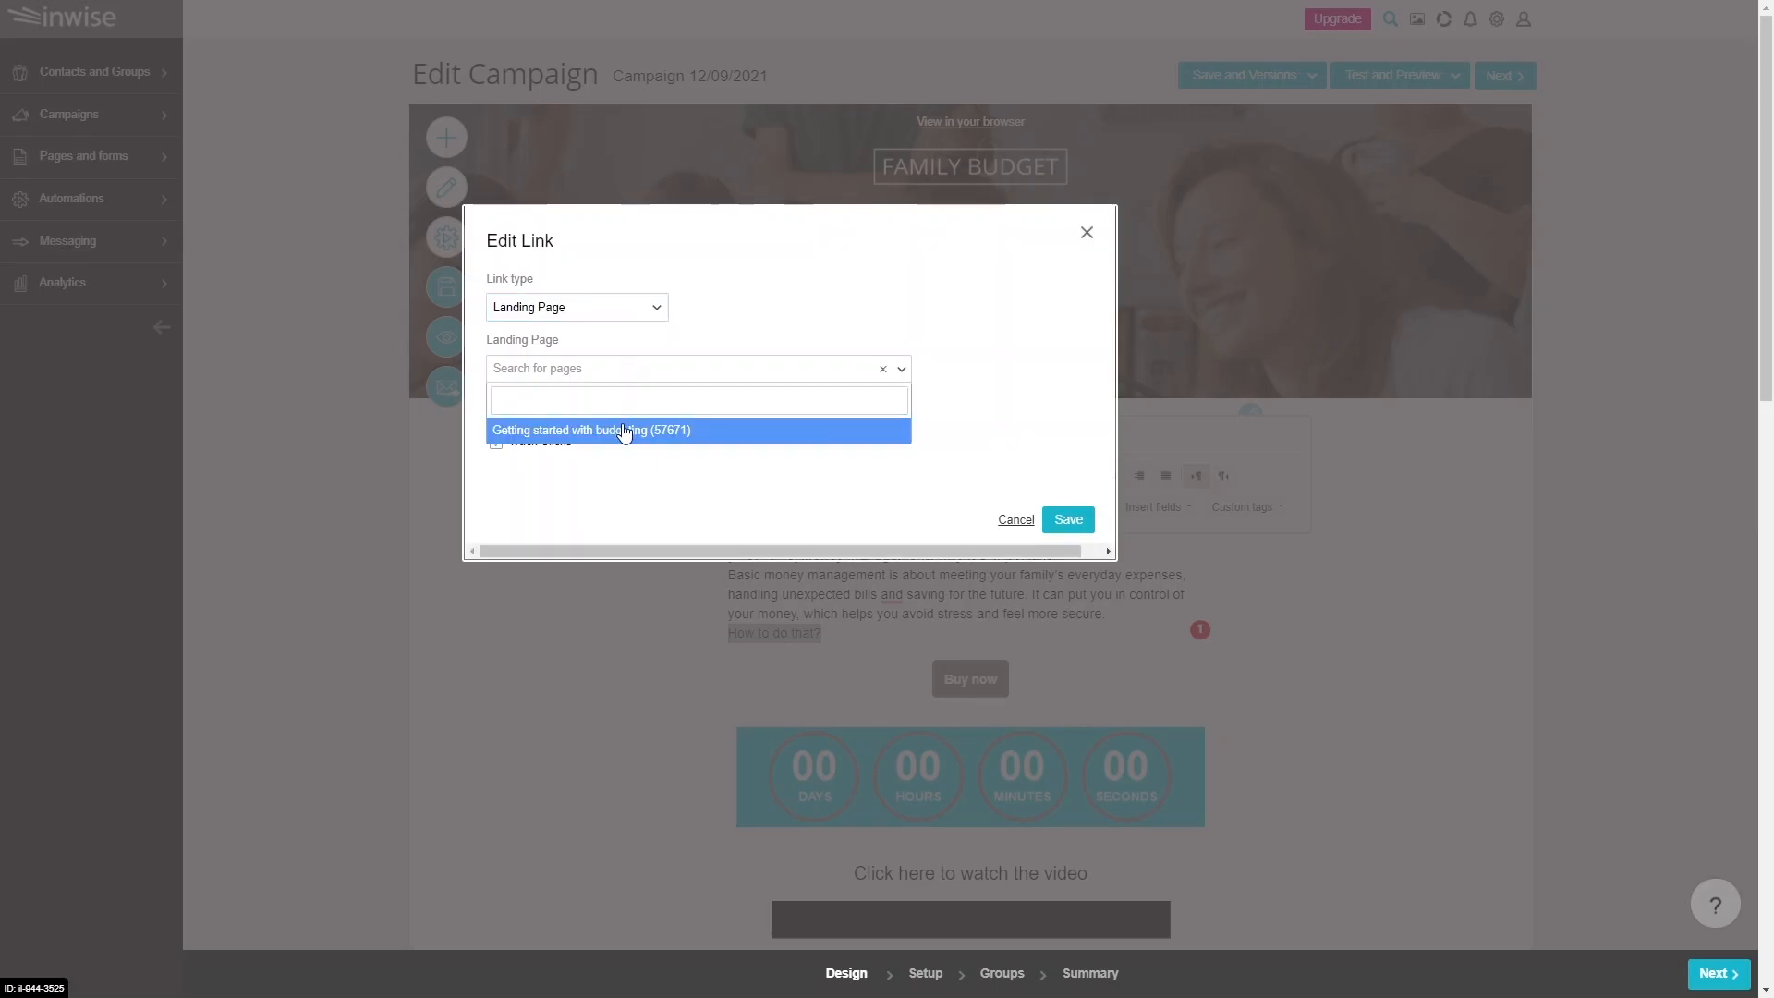
{"action": "left_click", "coordinate": [626, 429]}
{"action": "left_click", "coordinate": [621, 314]}
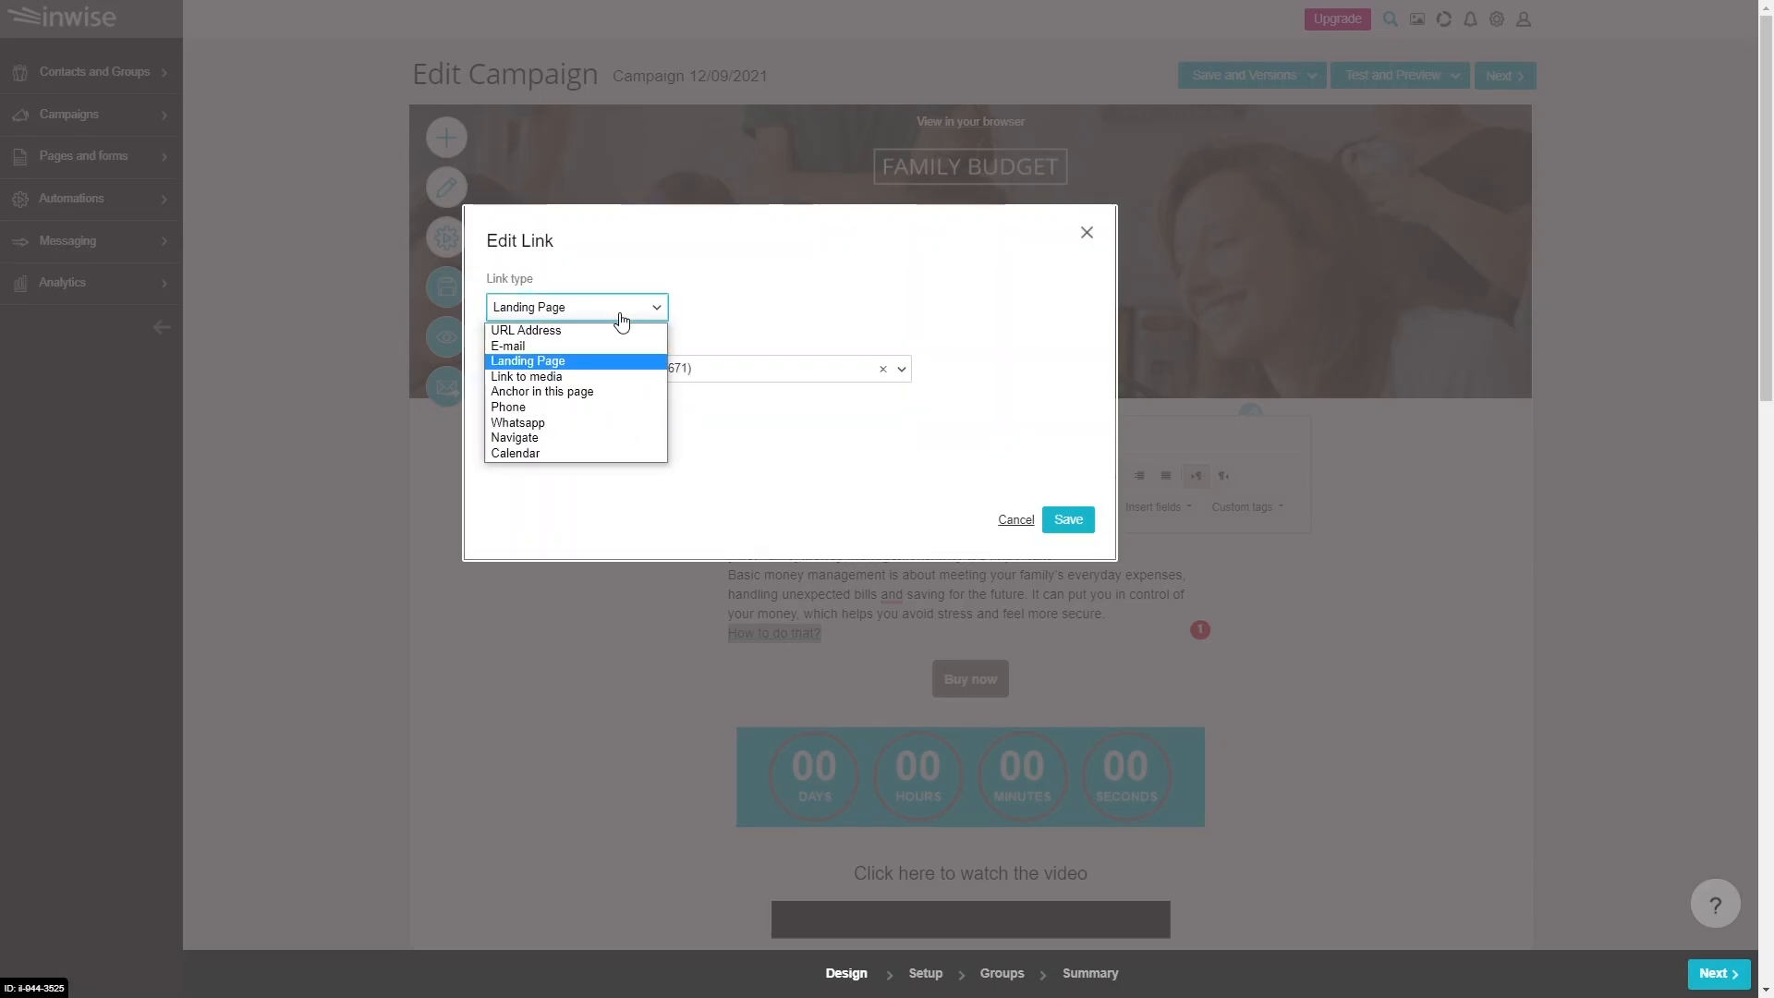
{"action": "left_click", "coordinate": [602, 407]}
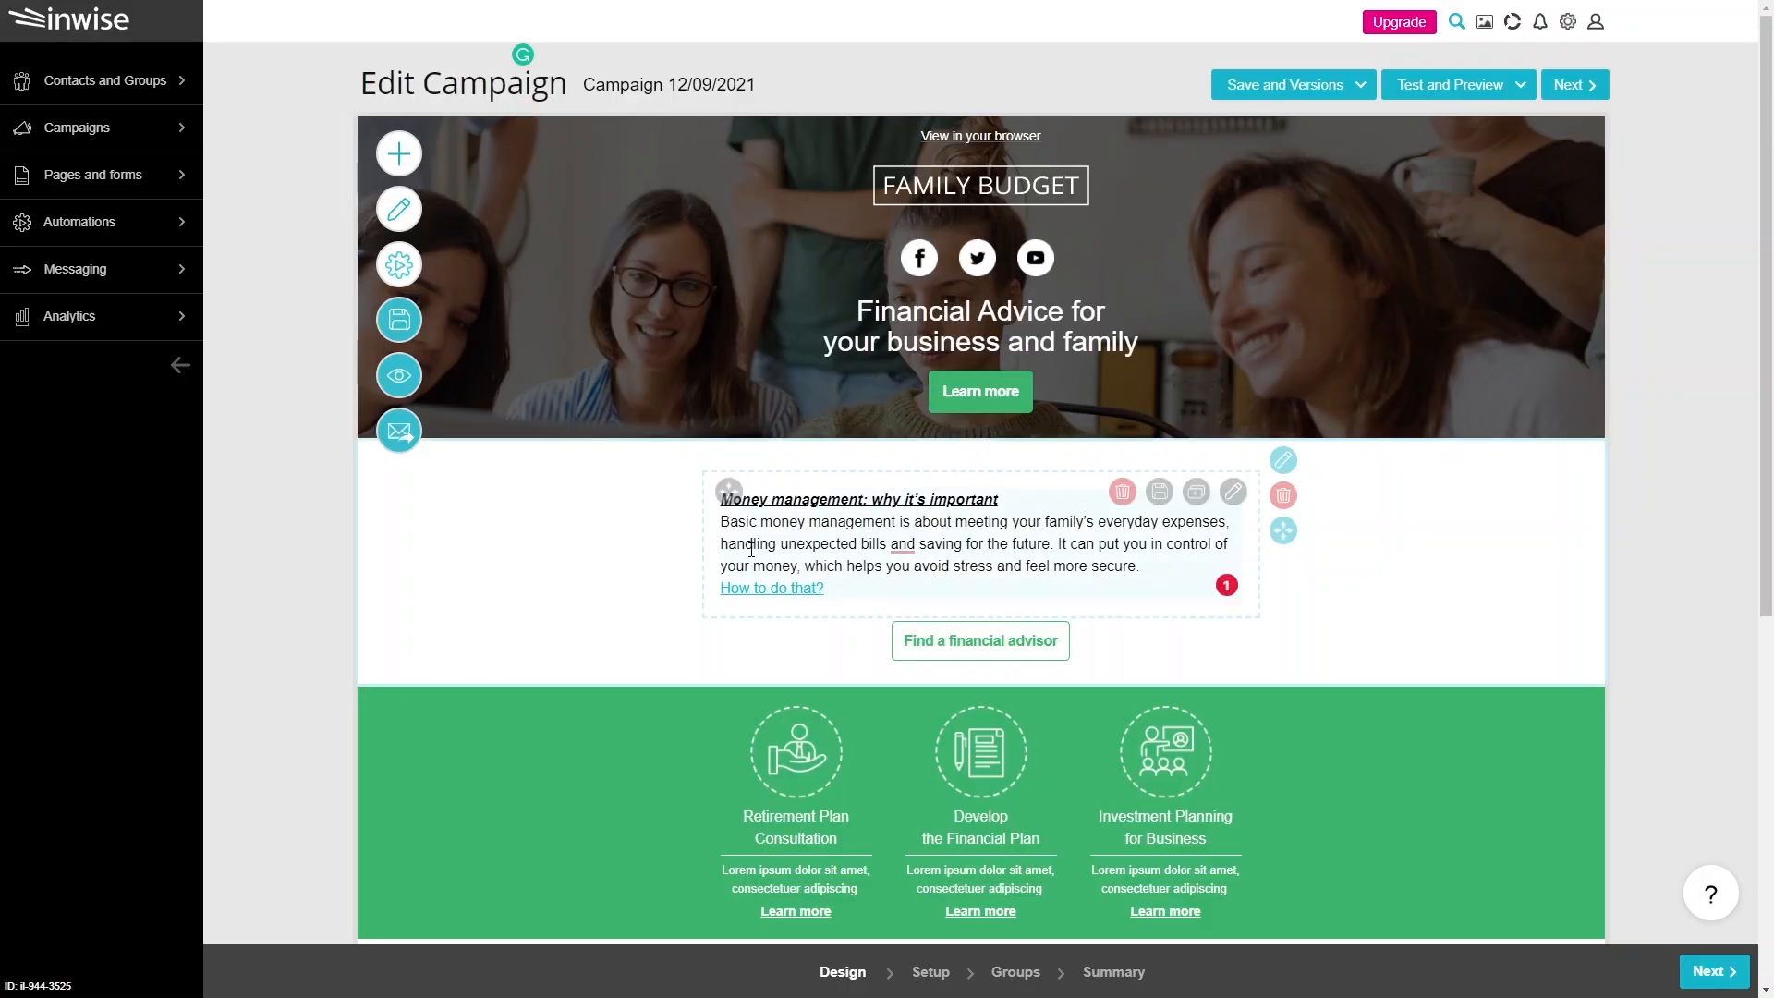
Step: Insert the First name field before the "Money management: why it's important" heading in the text block
{"action": "left_click", "coordinate": [751, 548]}
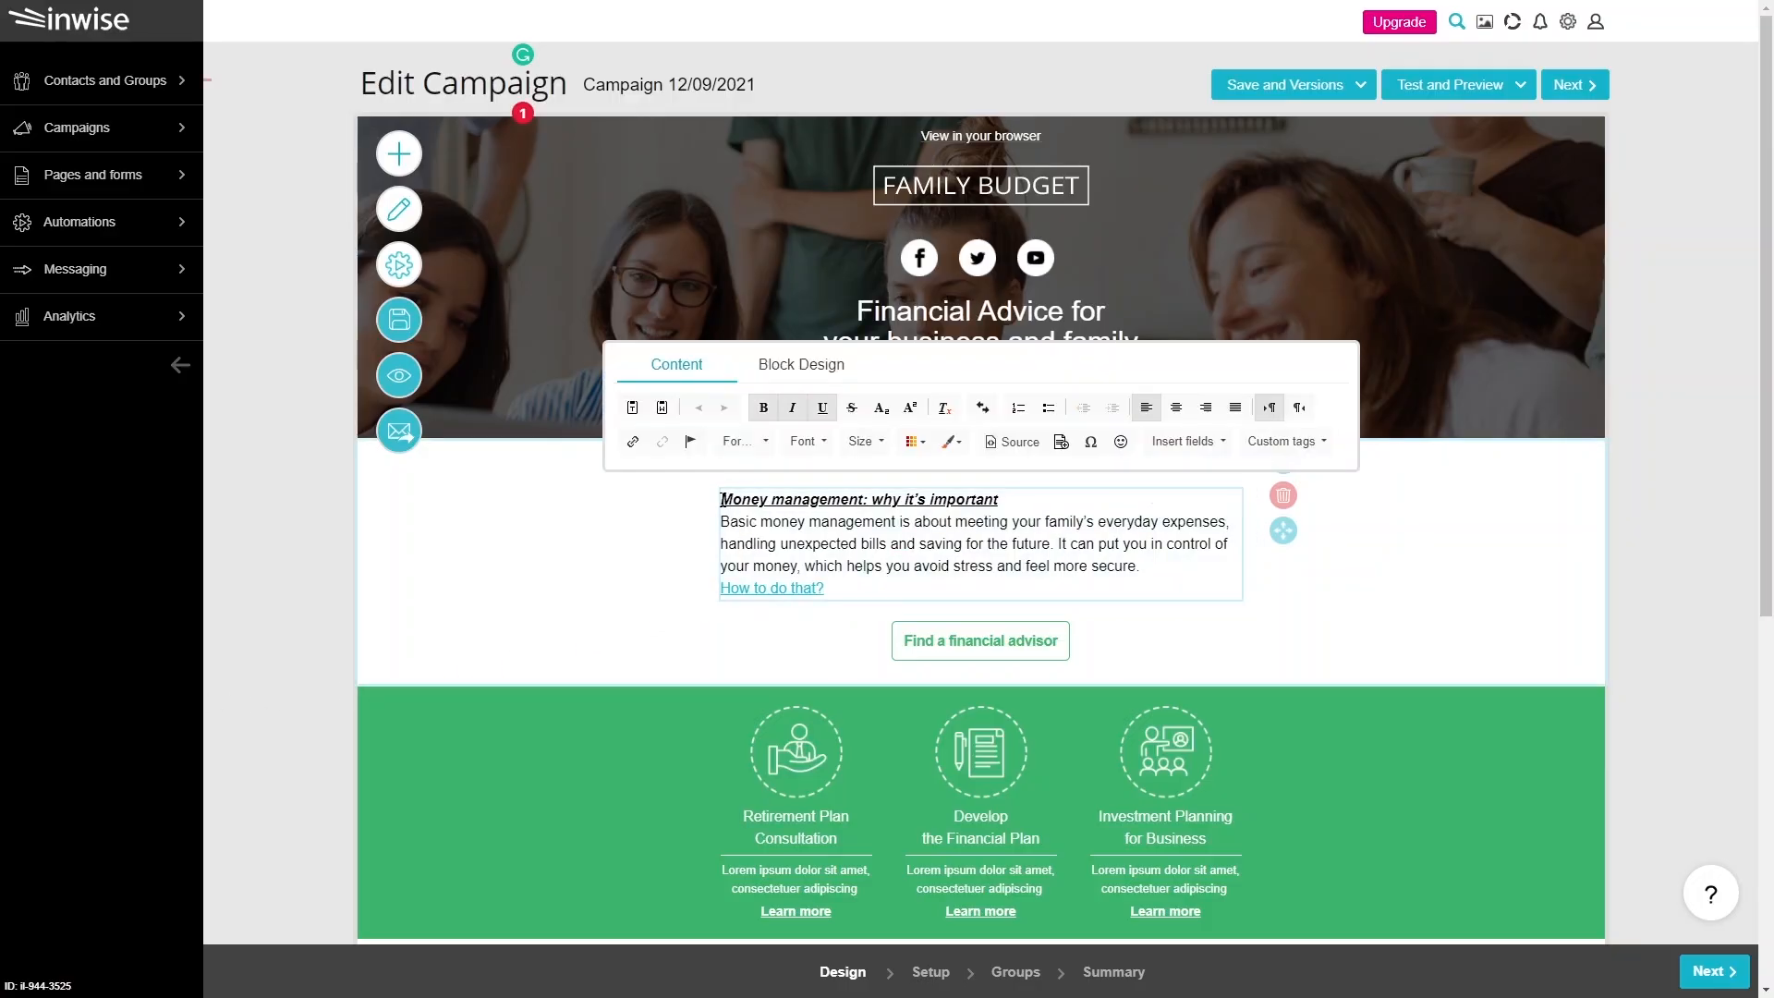
{"action": "left_click", "coordinate": [1187, 442]}
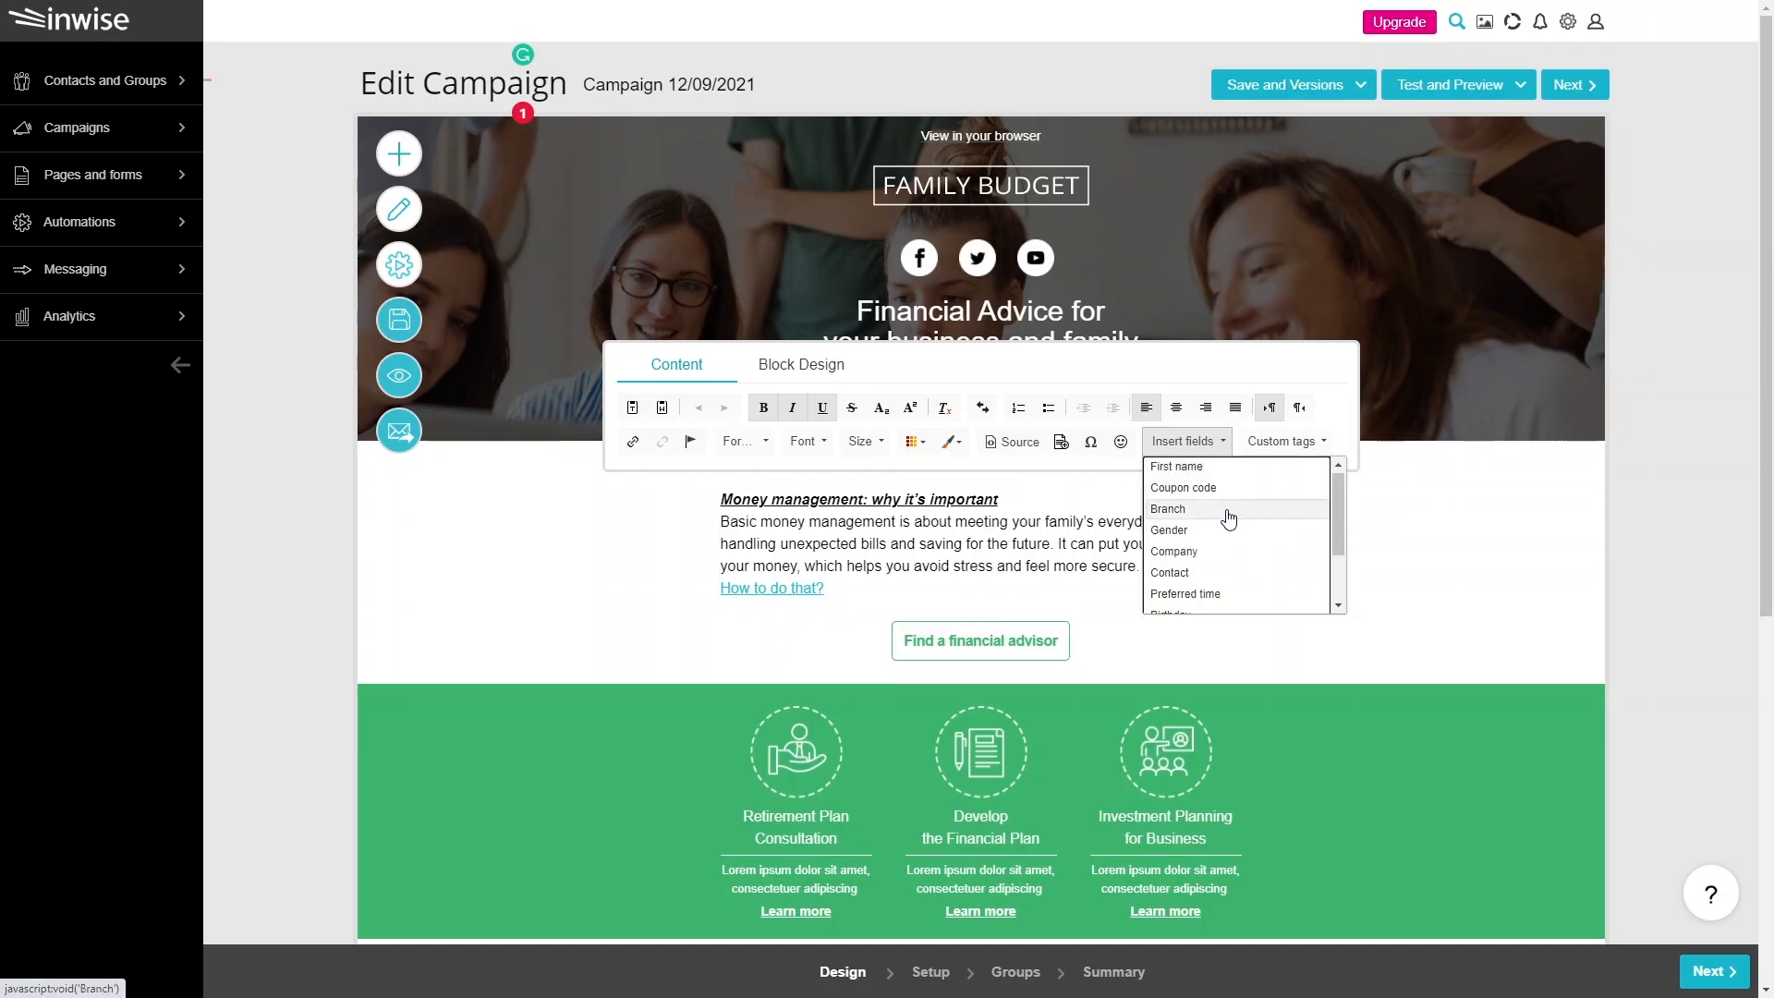
{"action": "left_click", "coordinate": [1204, 467]}
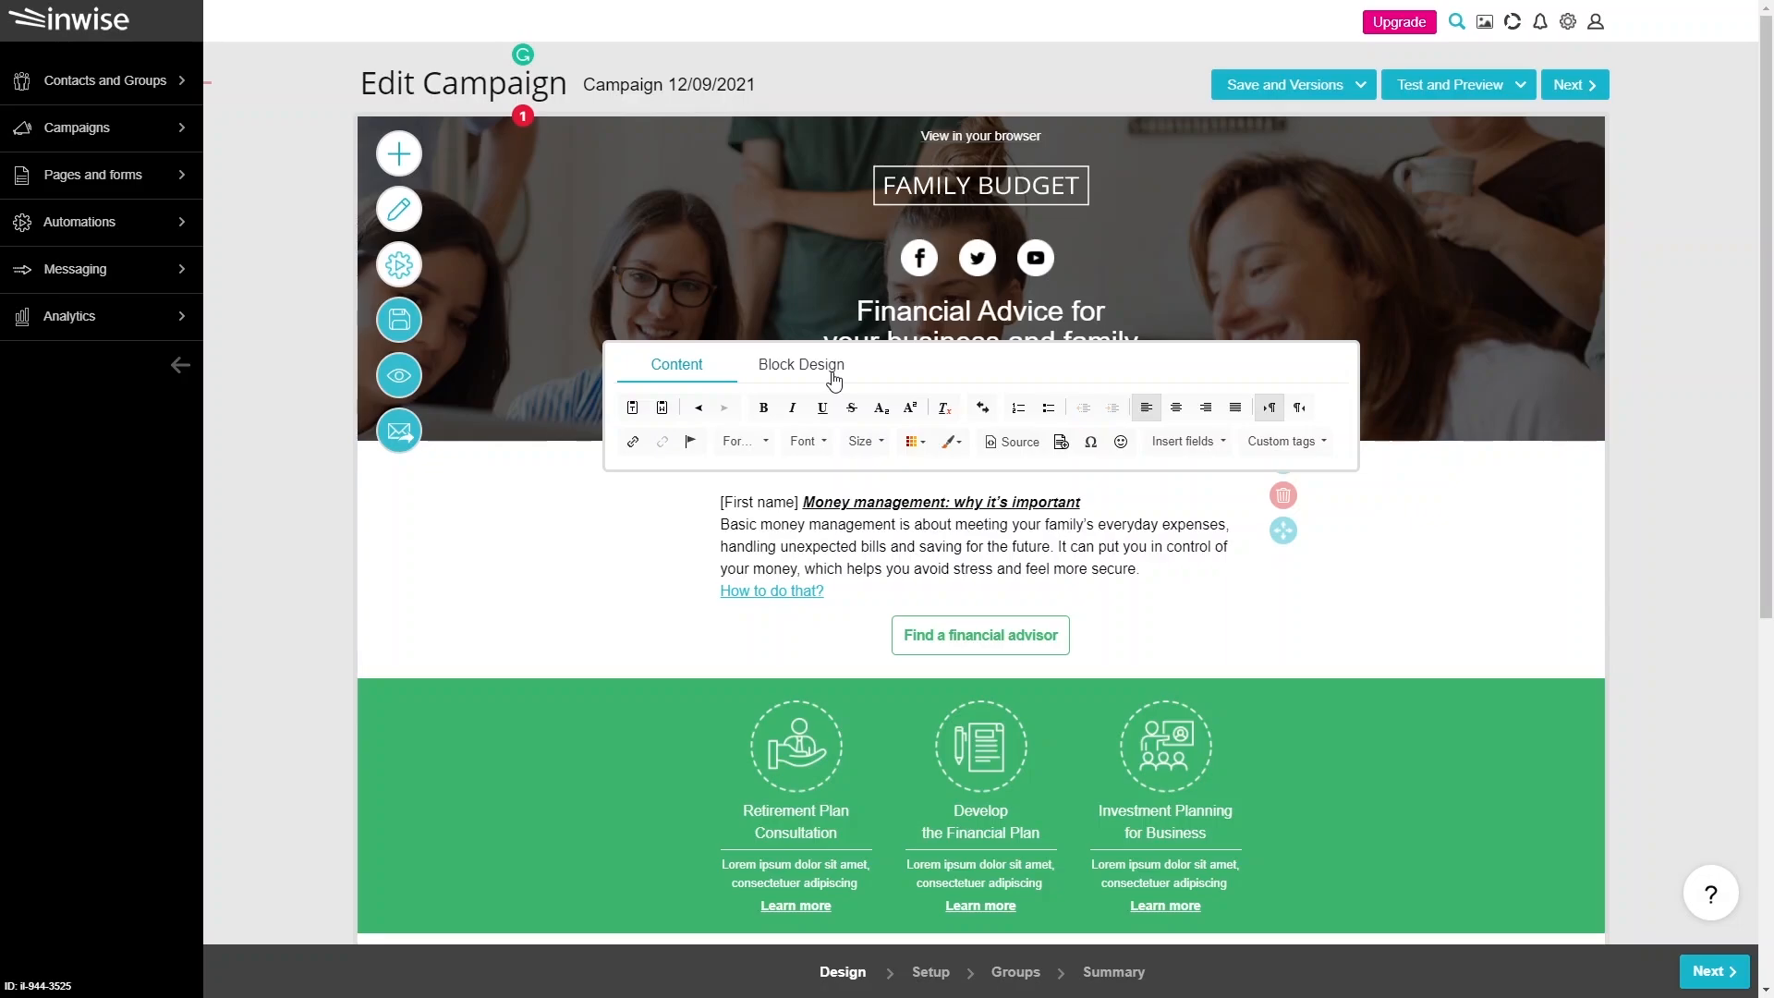
Step: Set the text block's top padding to 14 and its bottom padding to 2 in the block design settings
{"action": "left_click", "coordinate": [834, 380]}
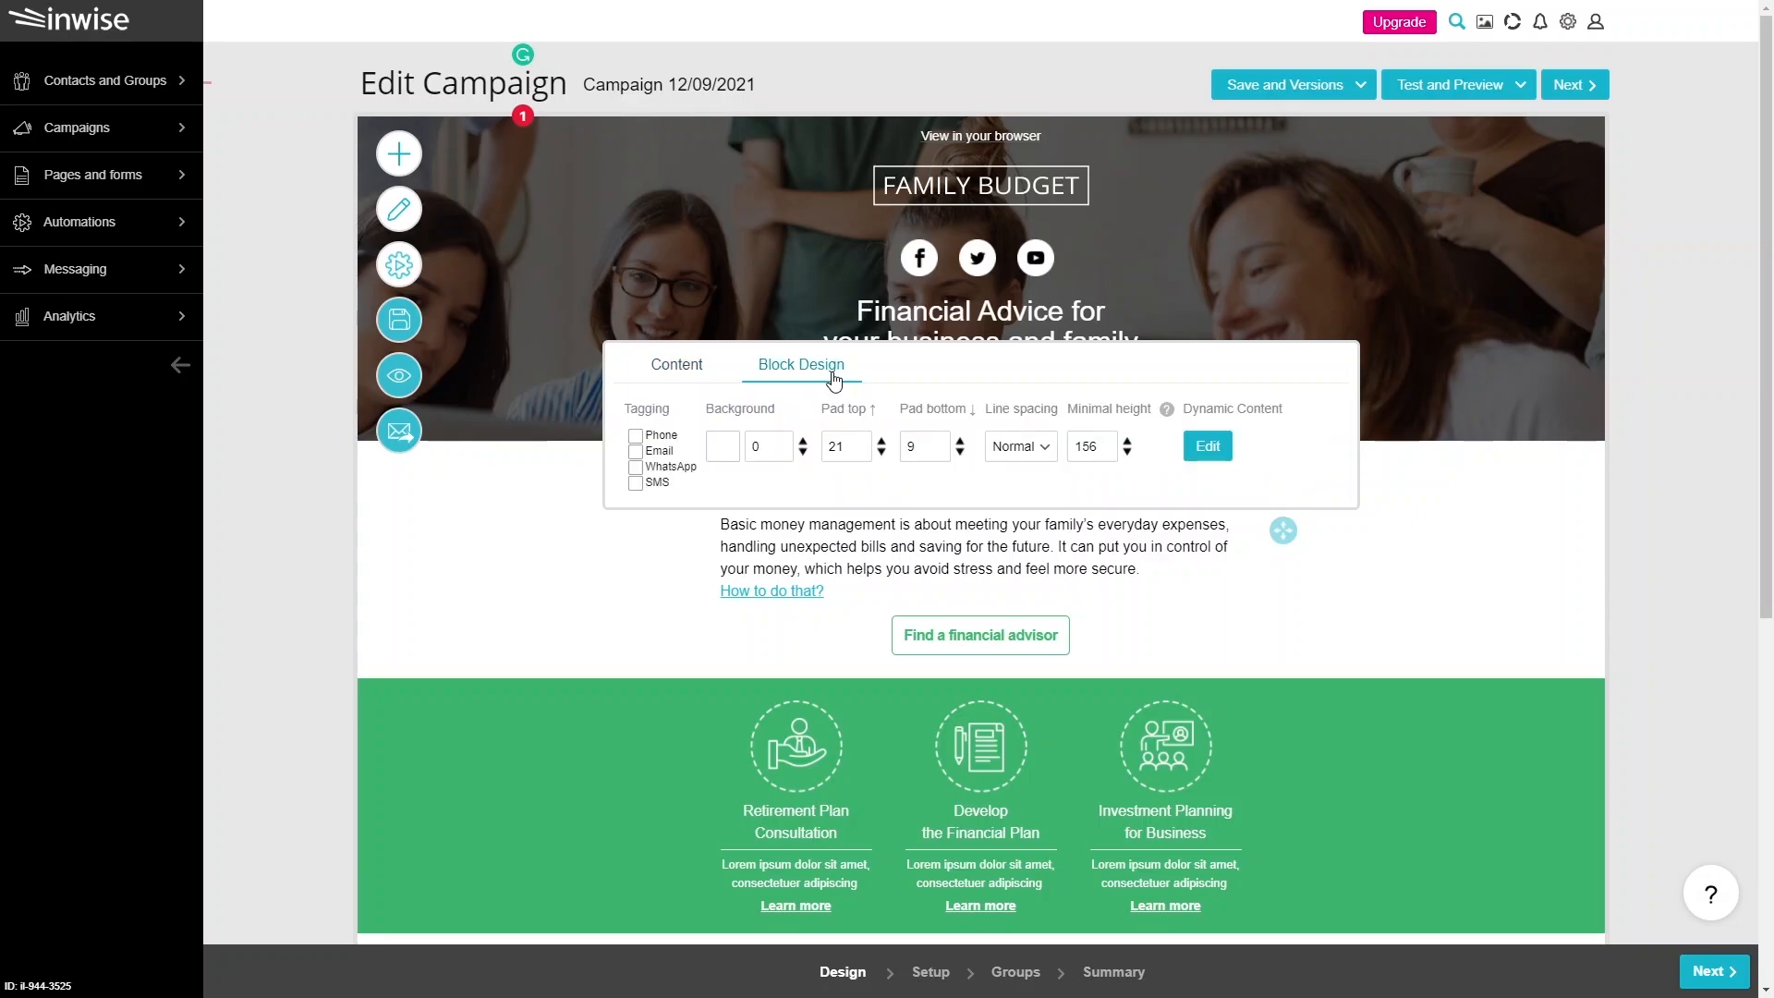
{"action": "left_click", "coordinate": [722, 447]}
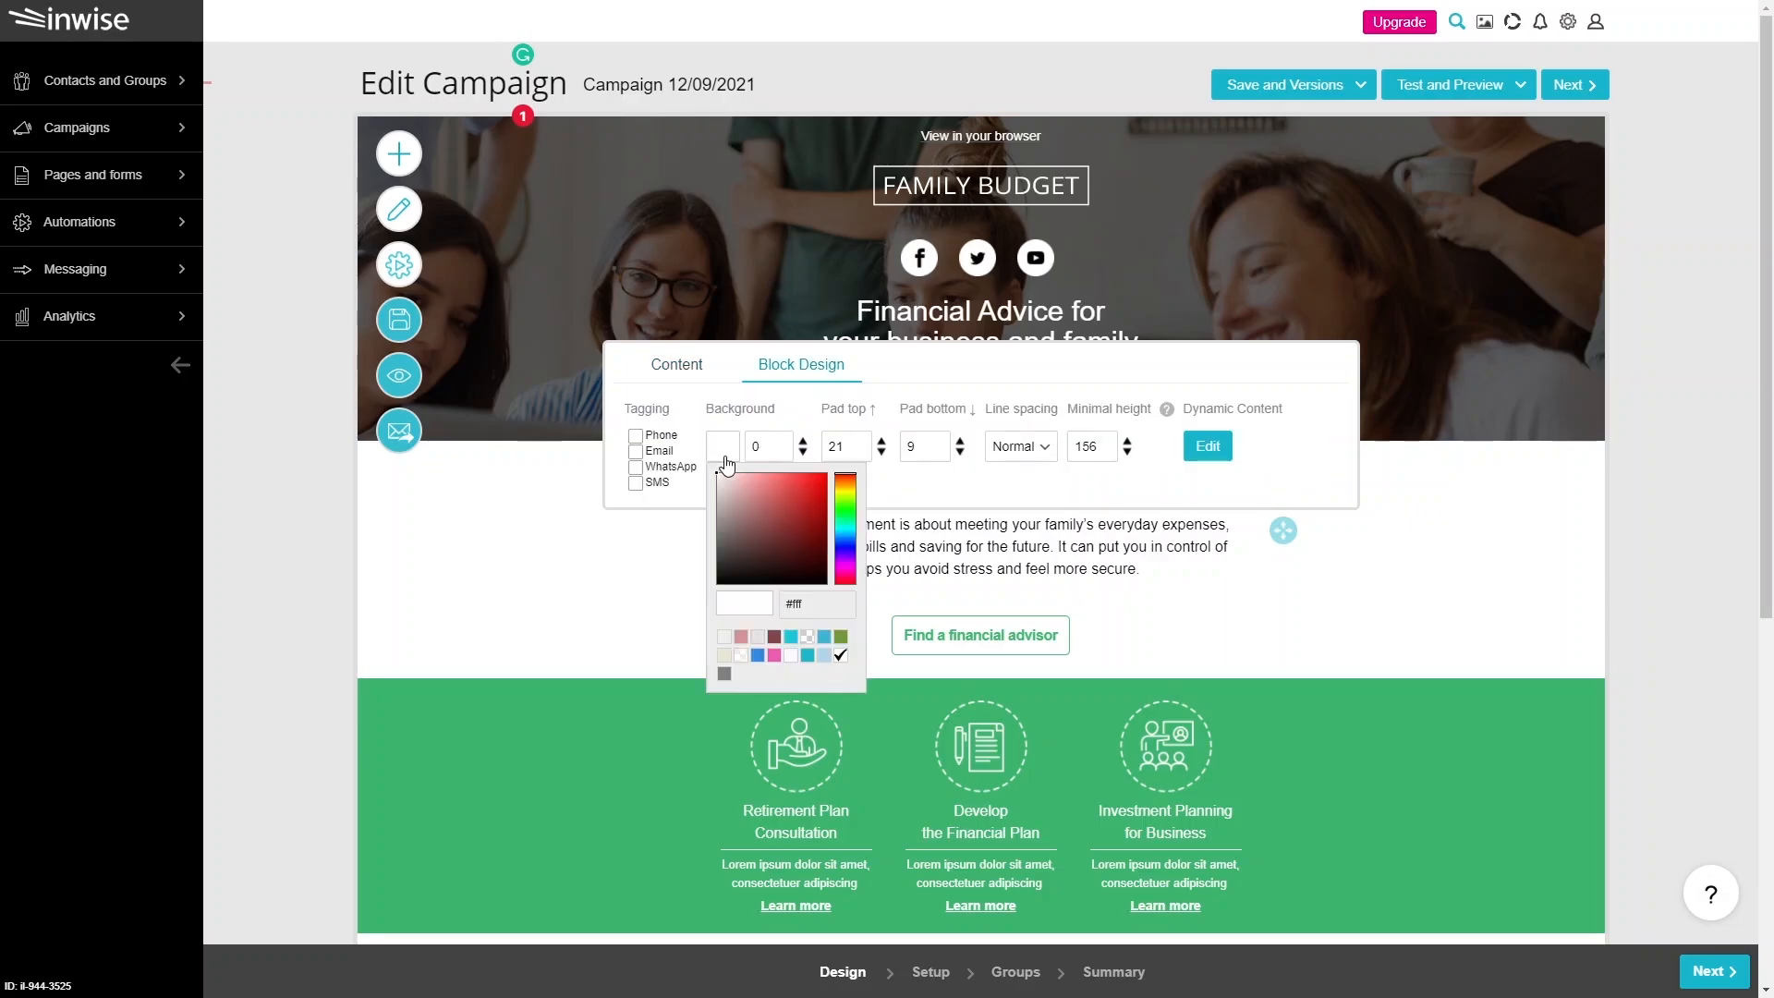
{"action": "left_click", "coordinate": [726, 463]}
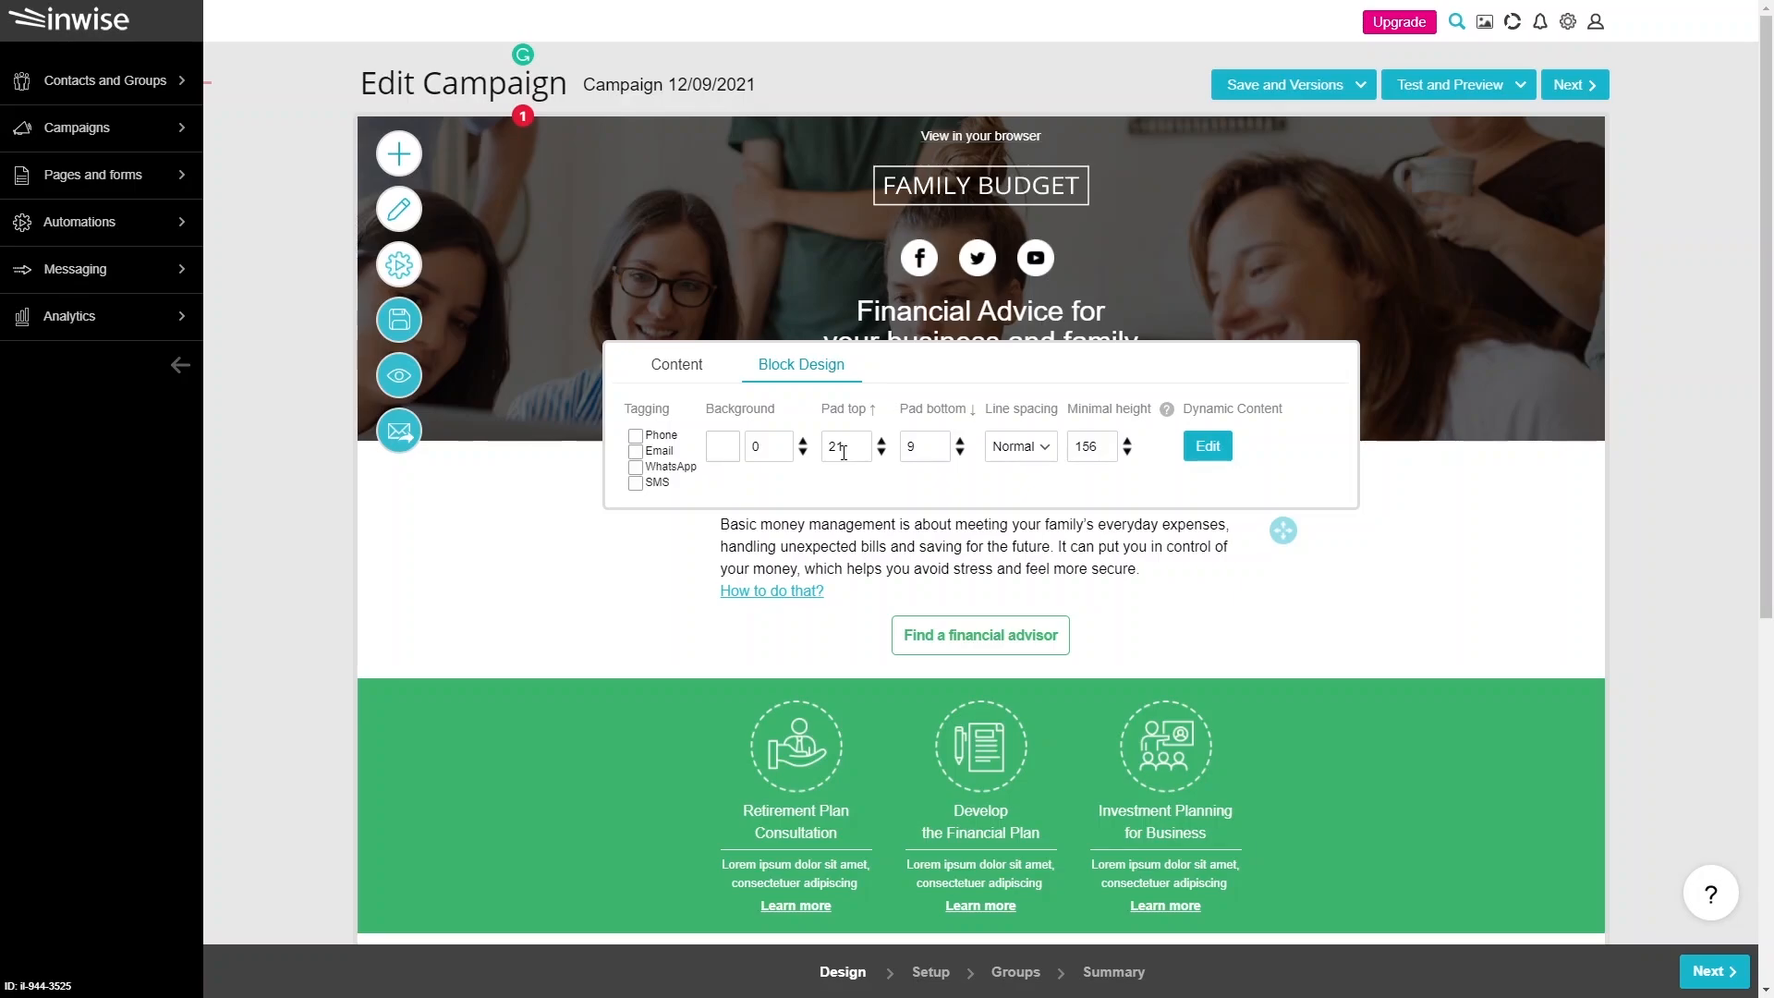
{"action": "left_click", "coordinate": [881, 452]}
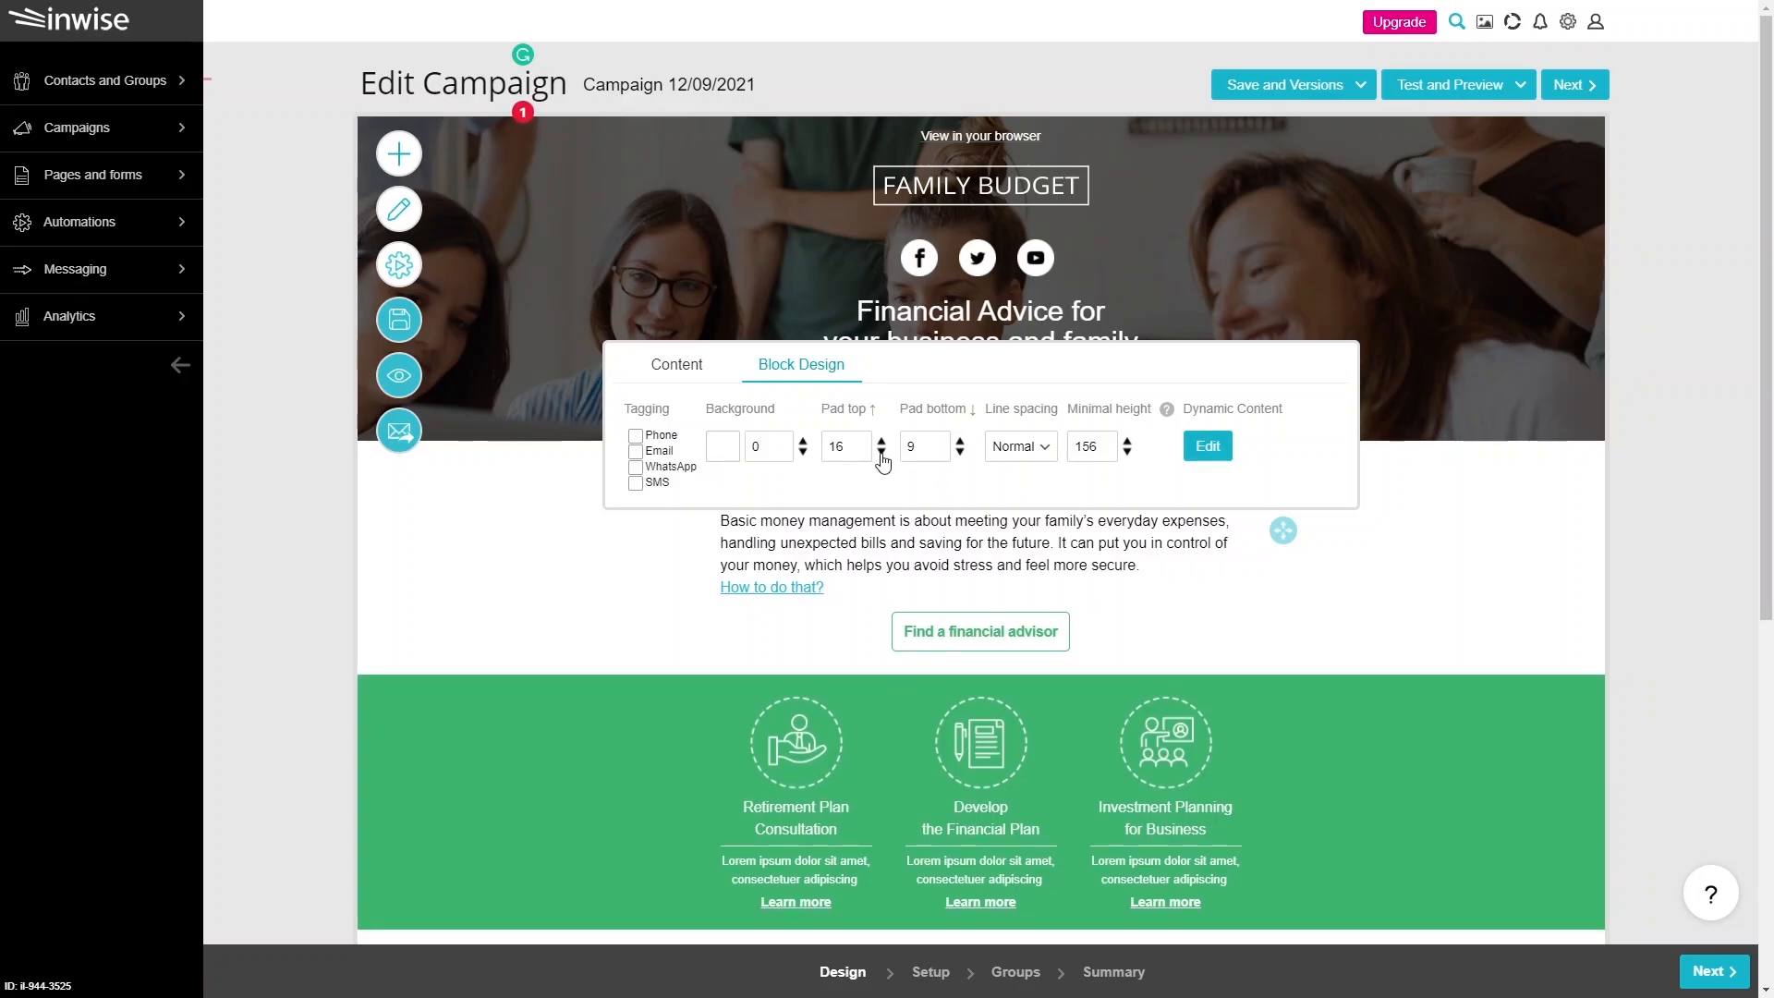
{"action": "left_click", "coordinate": [960, 453]}
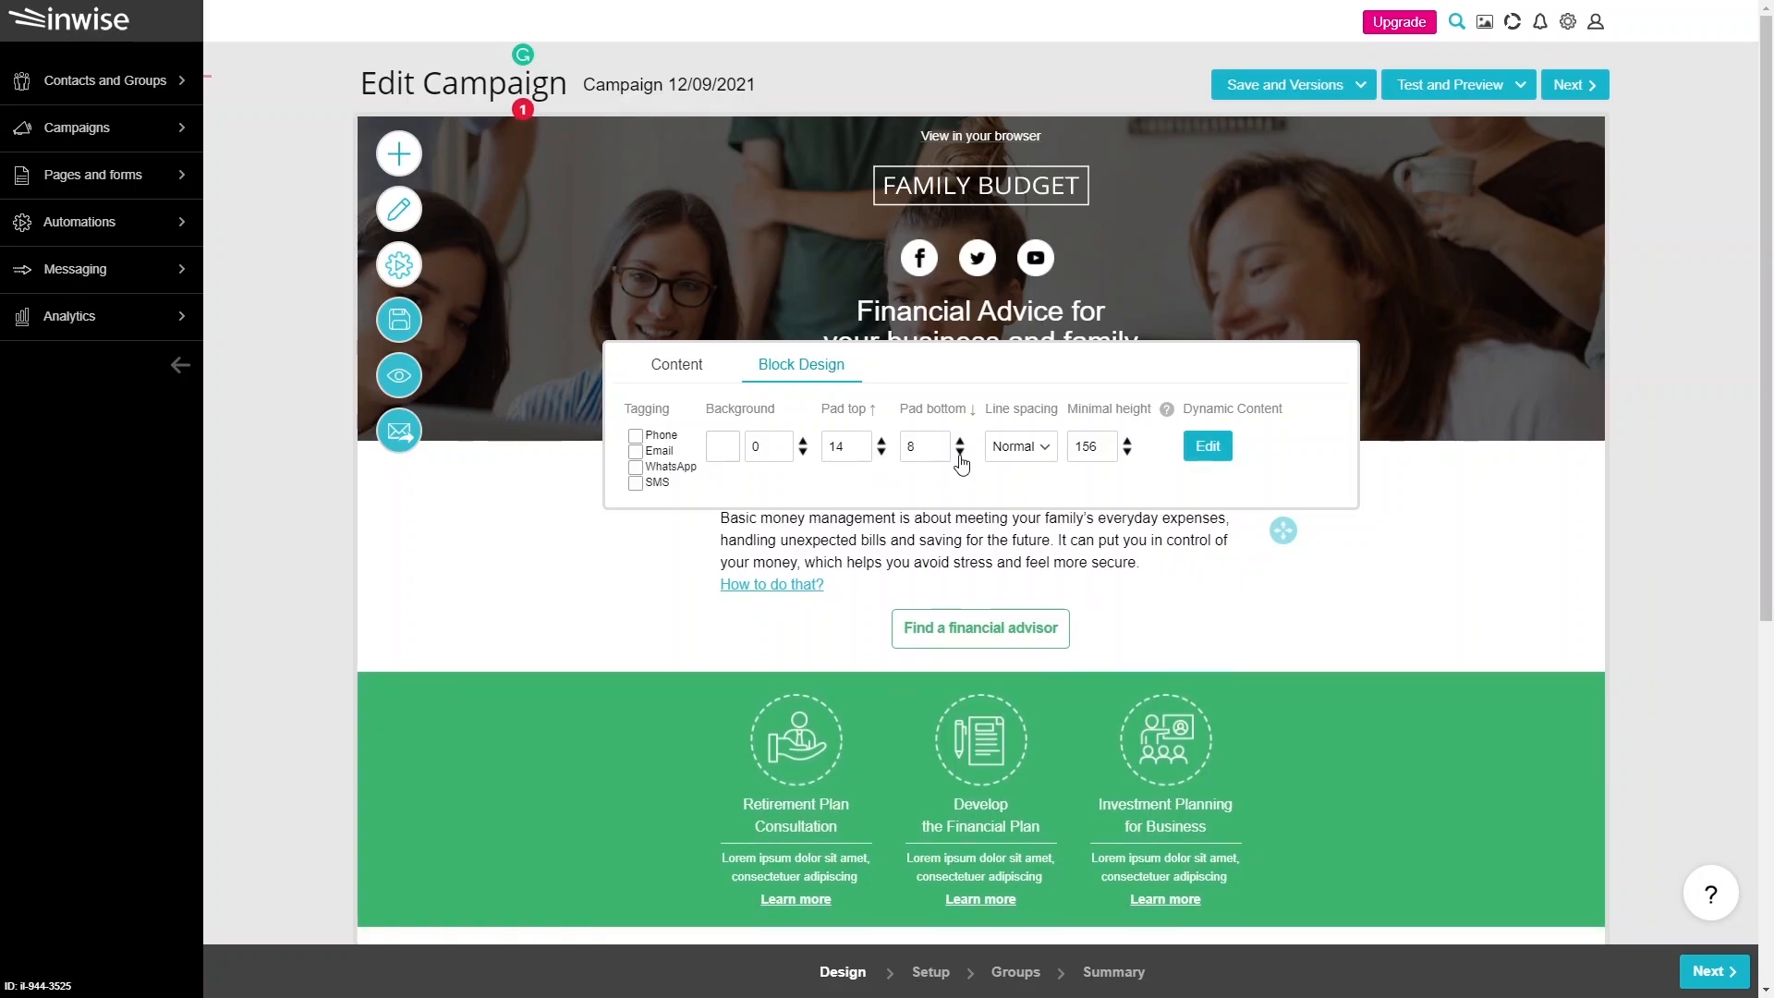
{"action": "left_click", "coordinate": [959, 453]}
{"action": "left_click", "coordinate": [960, 453]}
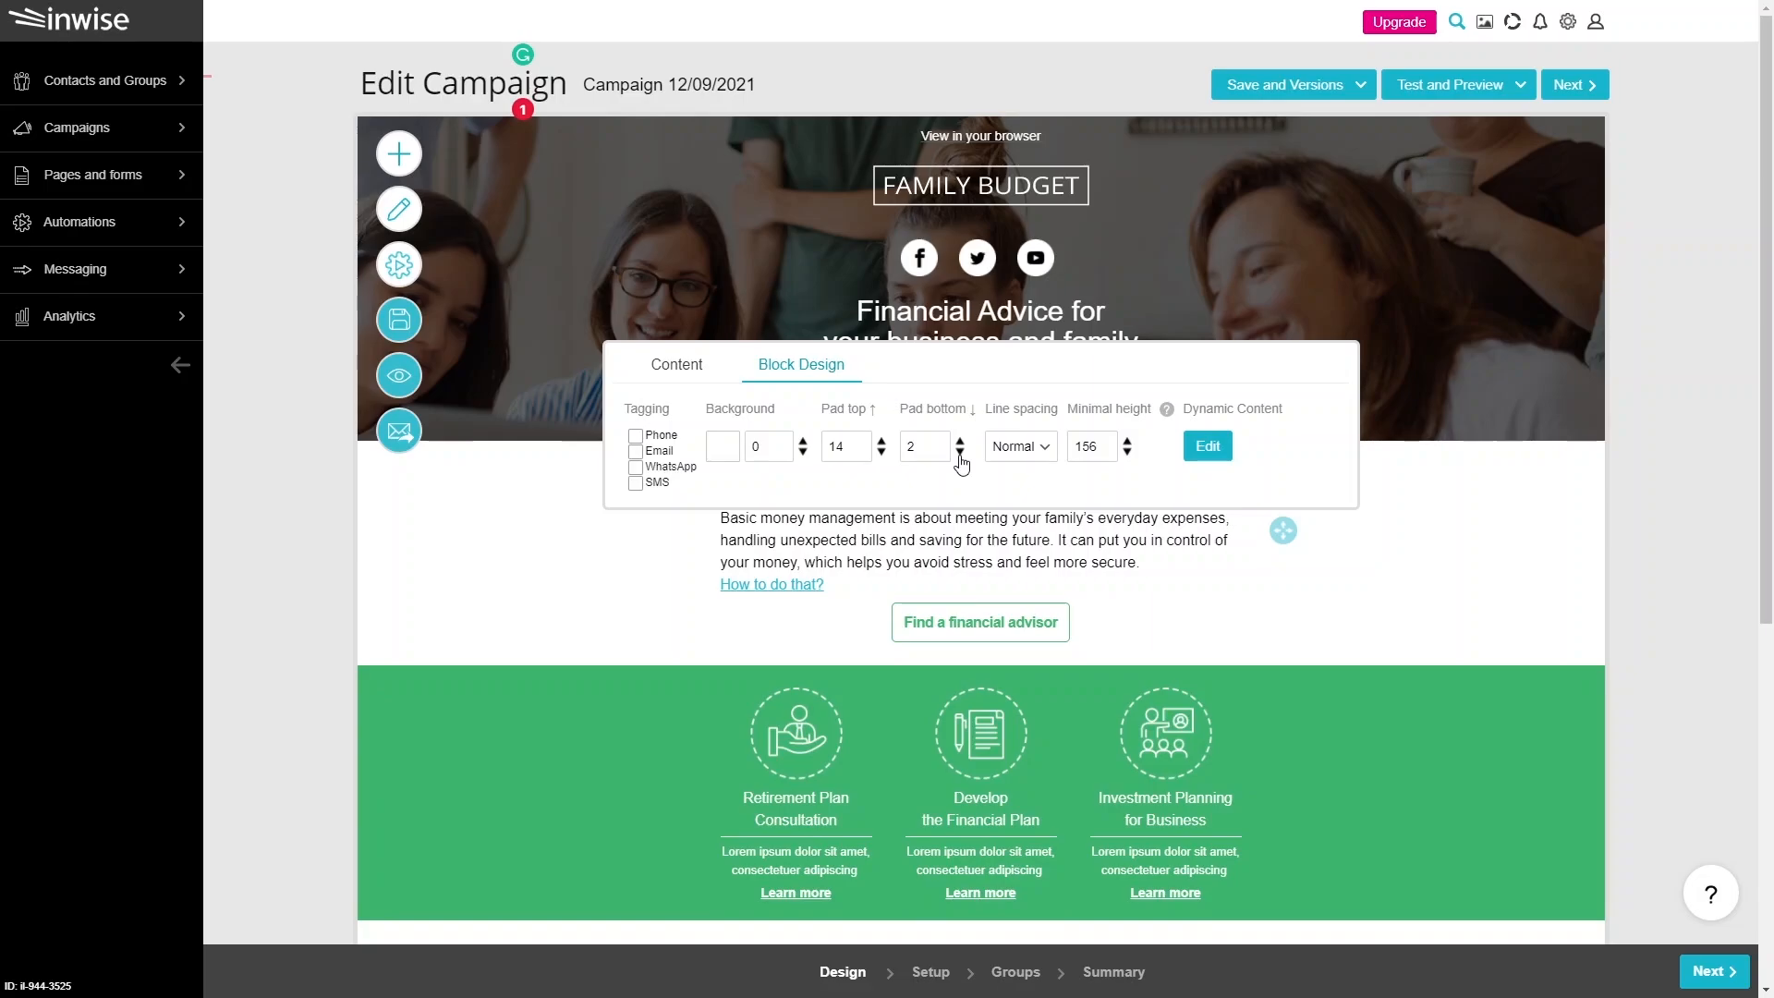
{"action": "left_click", "coordinate": [1041, 457]}
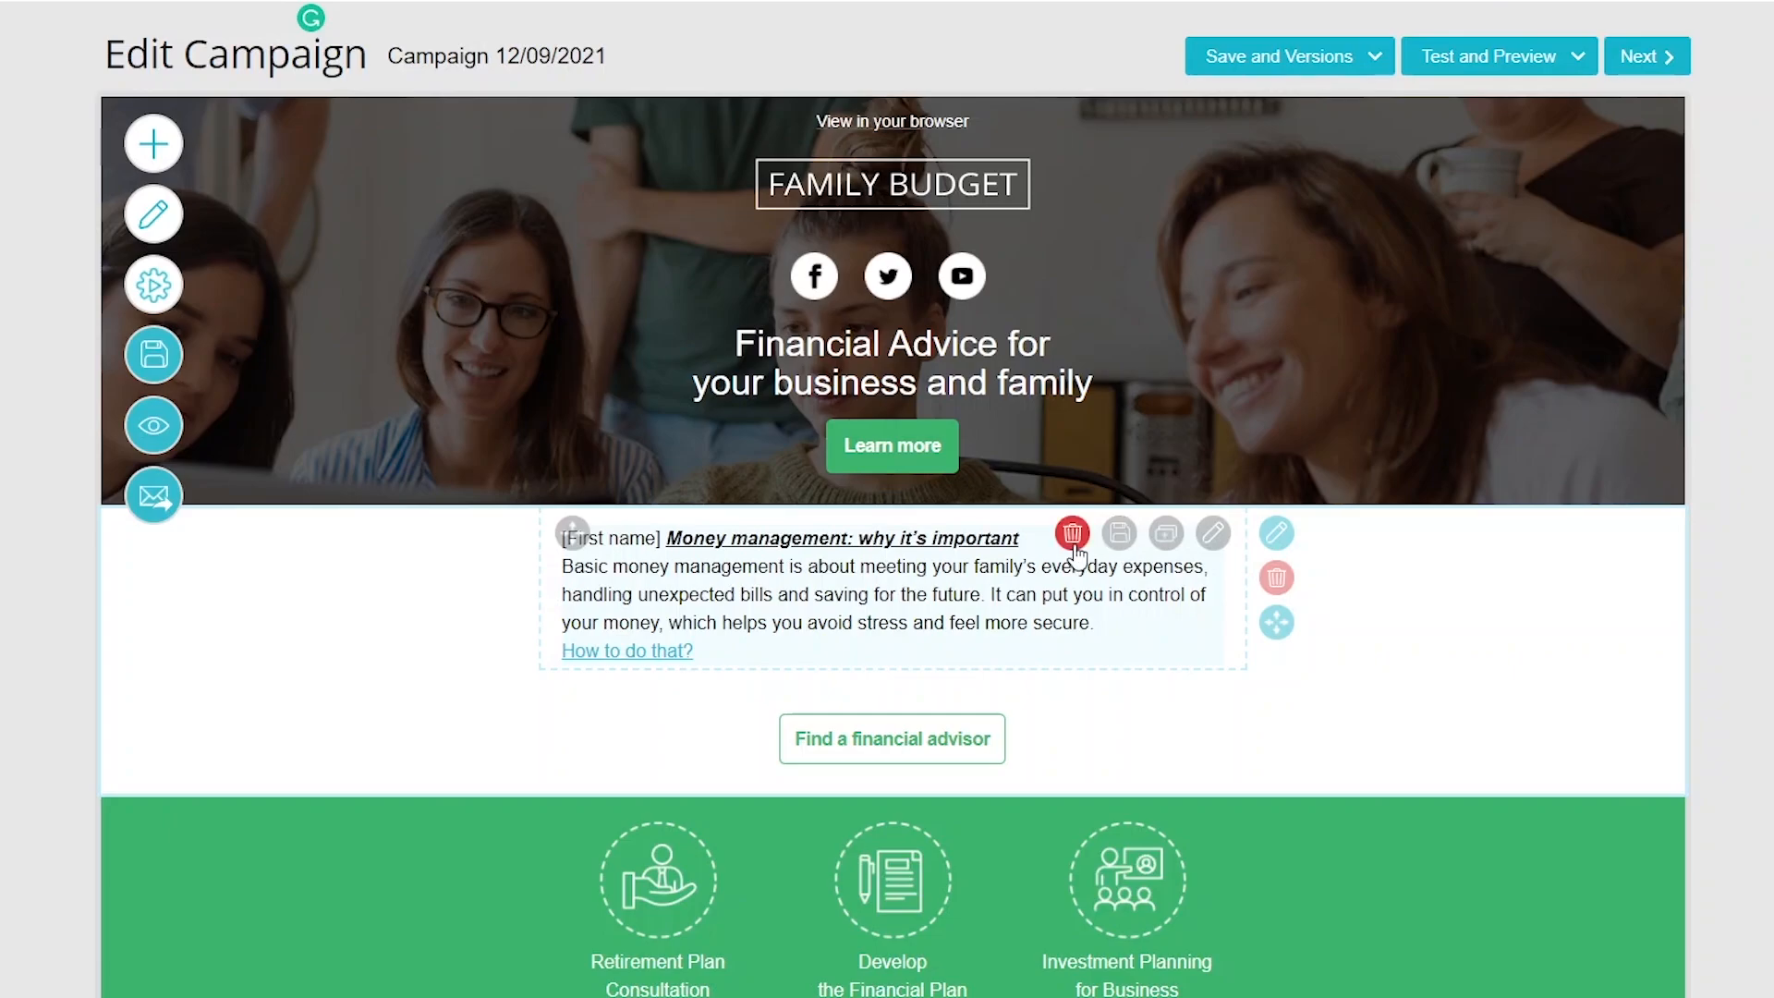
Step: Move the text block below the "Find a financial advisor" button and add an image block beneath the text
{"action": "left_click_drag", "start_coordinate": [573, 533], "coordinate": [593, 667]}
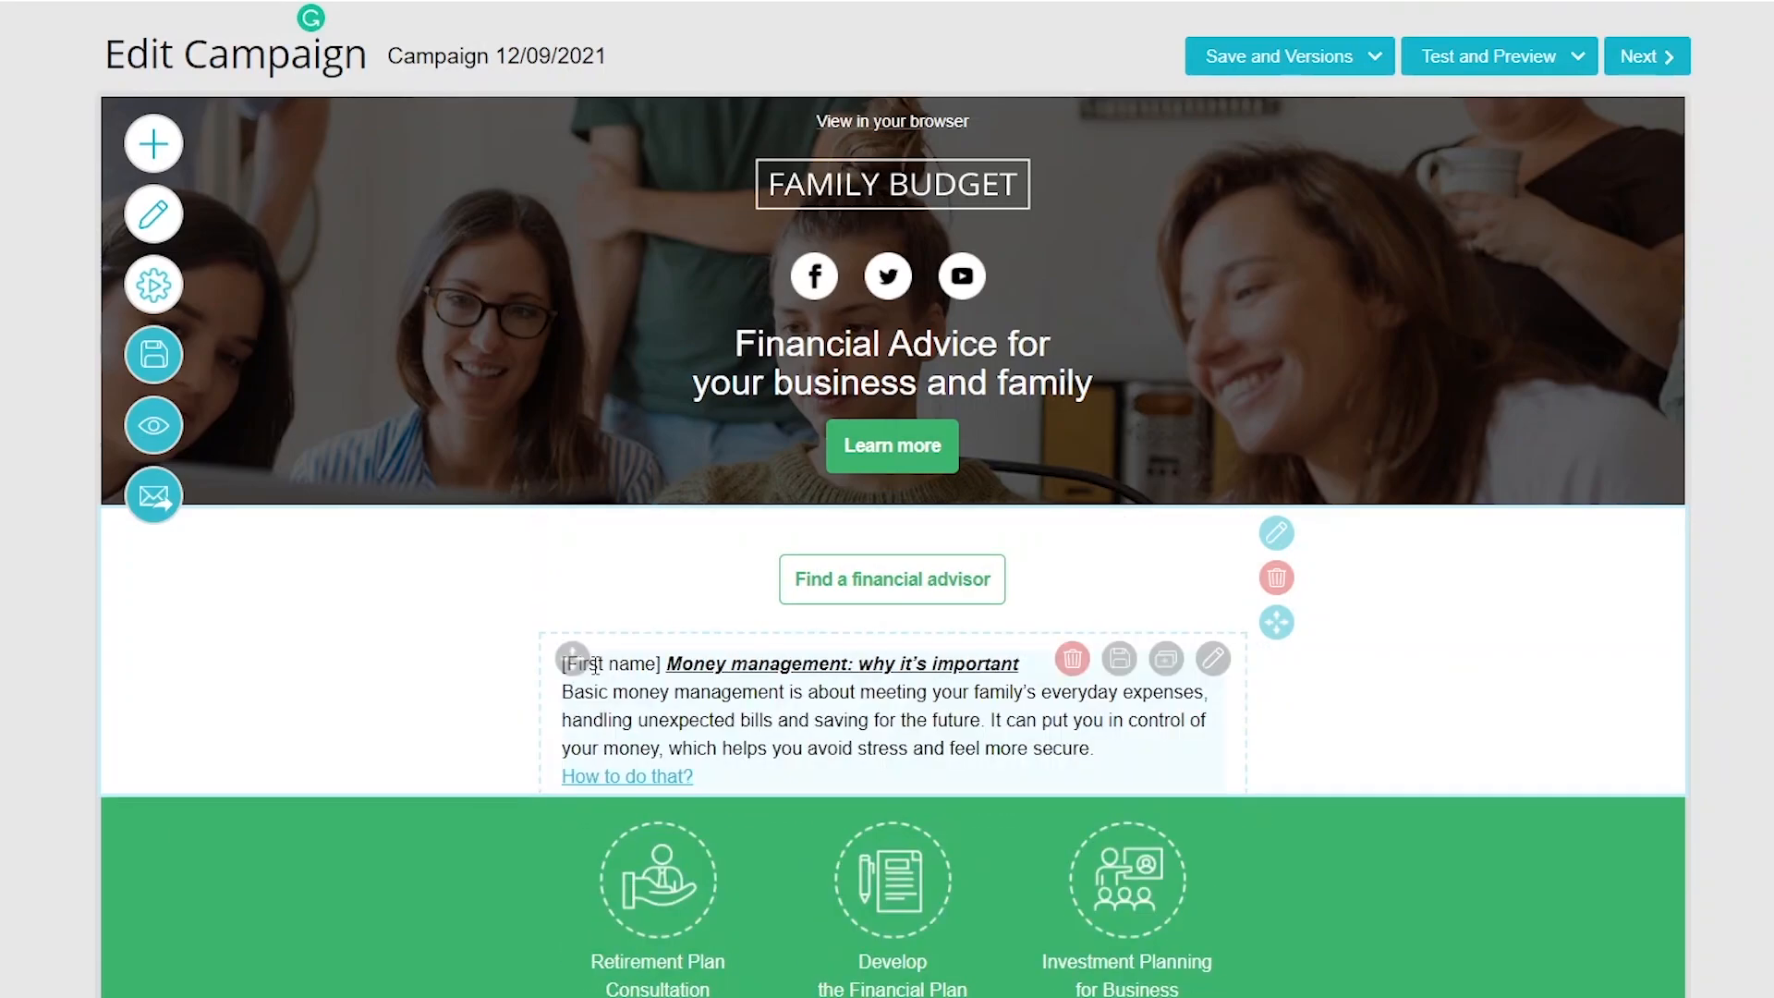
{"action": "left_click", "coordinate": [154, 148]}
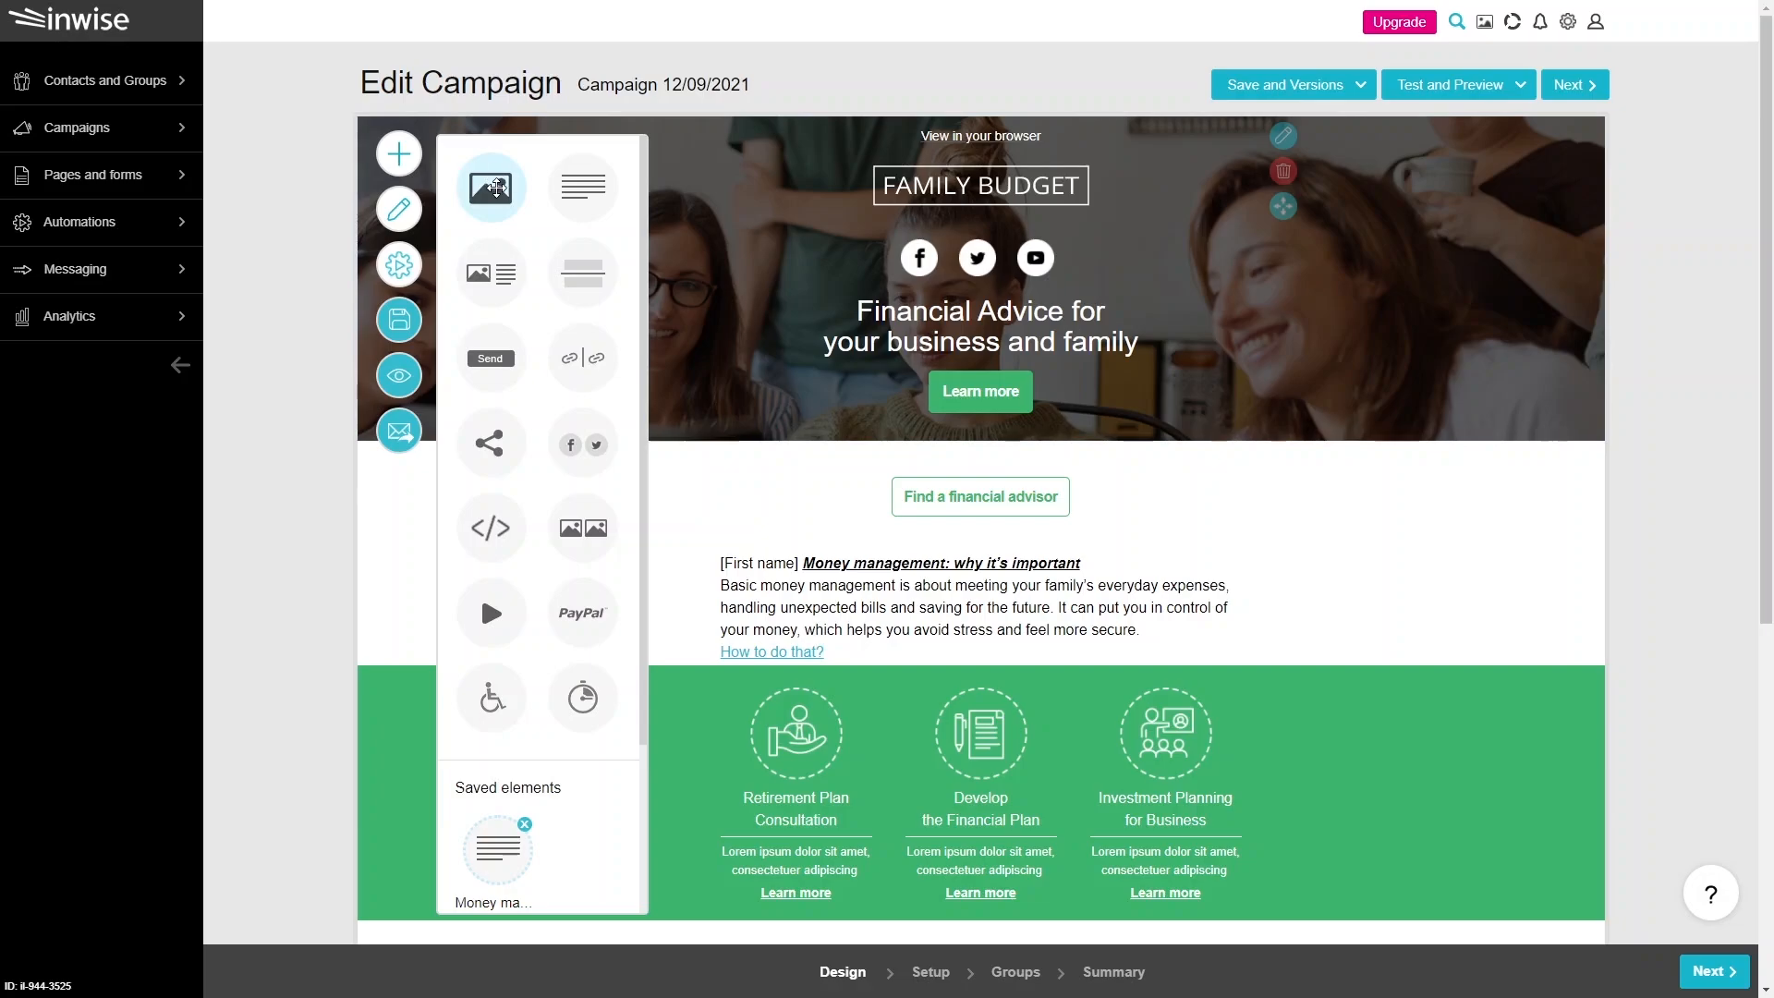
{"action": "left_click_drag", "start_coordinate": [269, 187], "coordinate": [405, 368]}
{"action": "left_click_drag", "start_coordinate": [596, 329], "coordinate": [817, 685]}
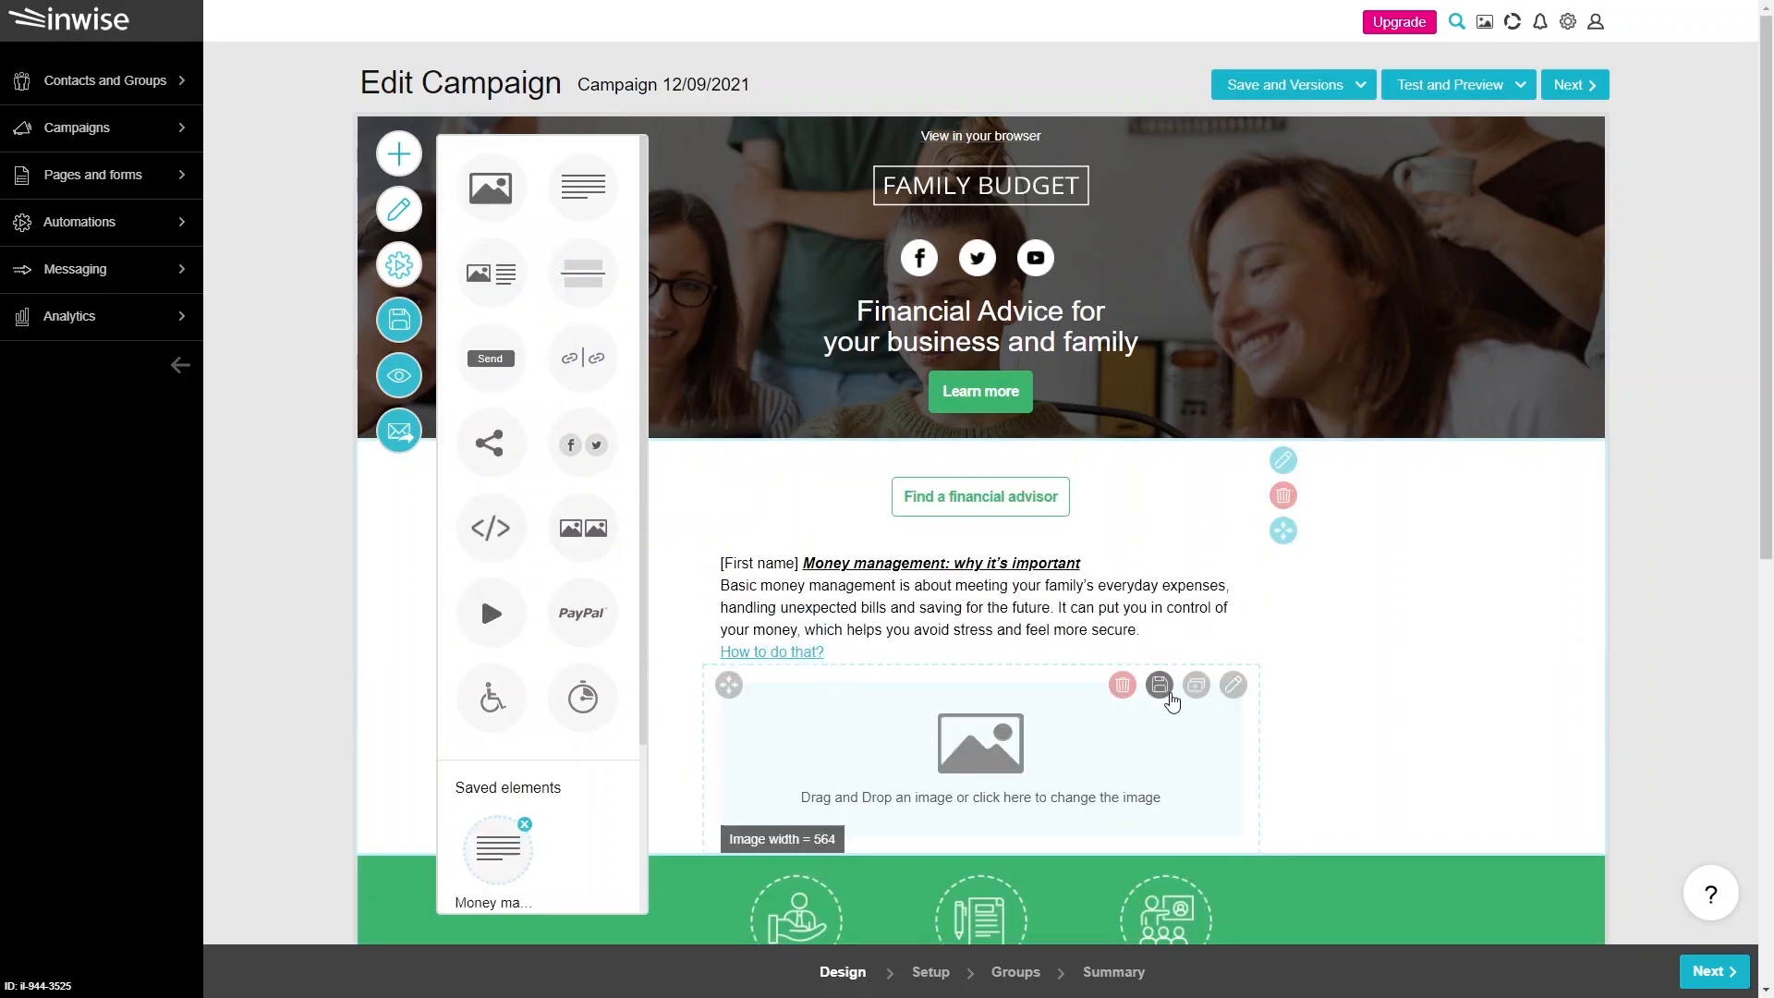
Step: Fill the new image block with Robot---Guide.png from the media area and open the image's properties
{"action": "left_click", "coordinate": [1232, 685]}
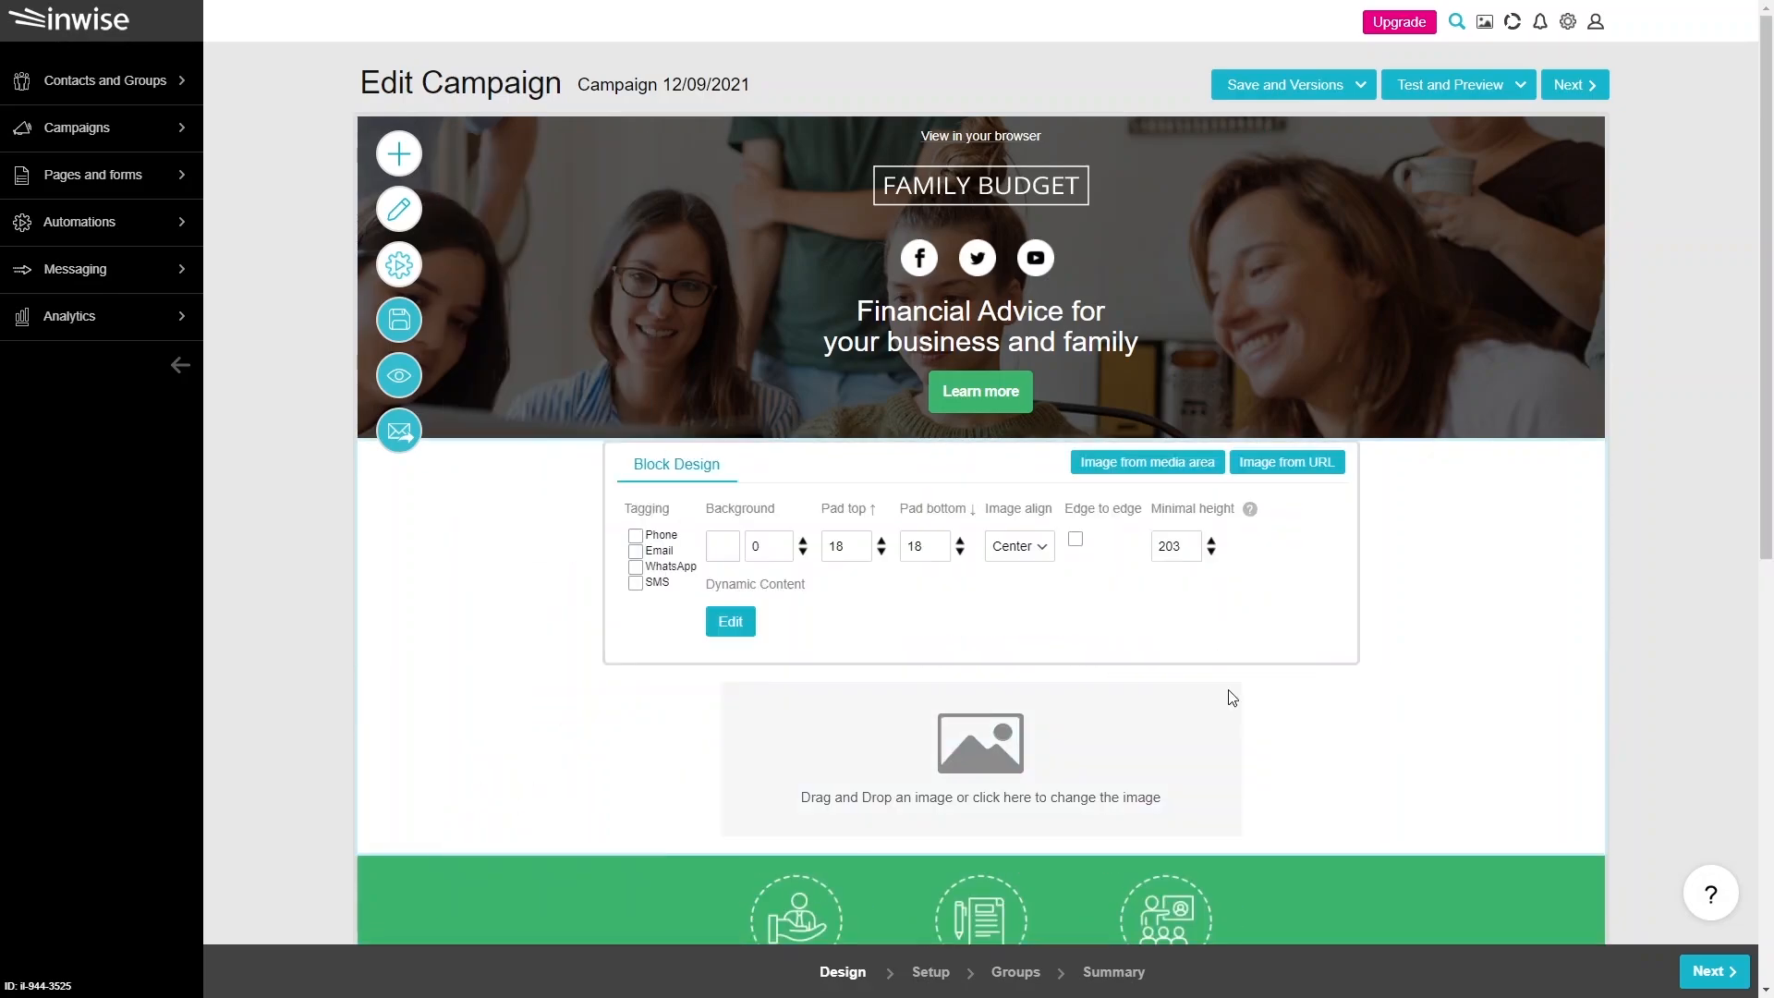
{"action": "left_click", "coordinate": [1271, 467]}
{"action": "triple_click", "coordinate": [994, 430]}
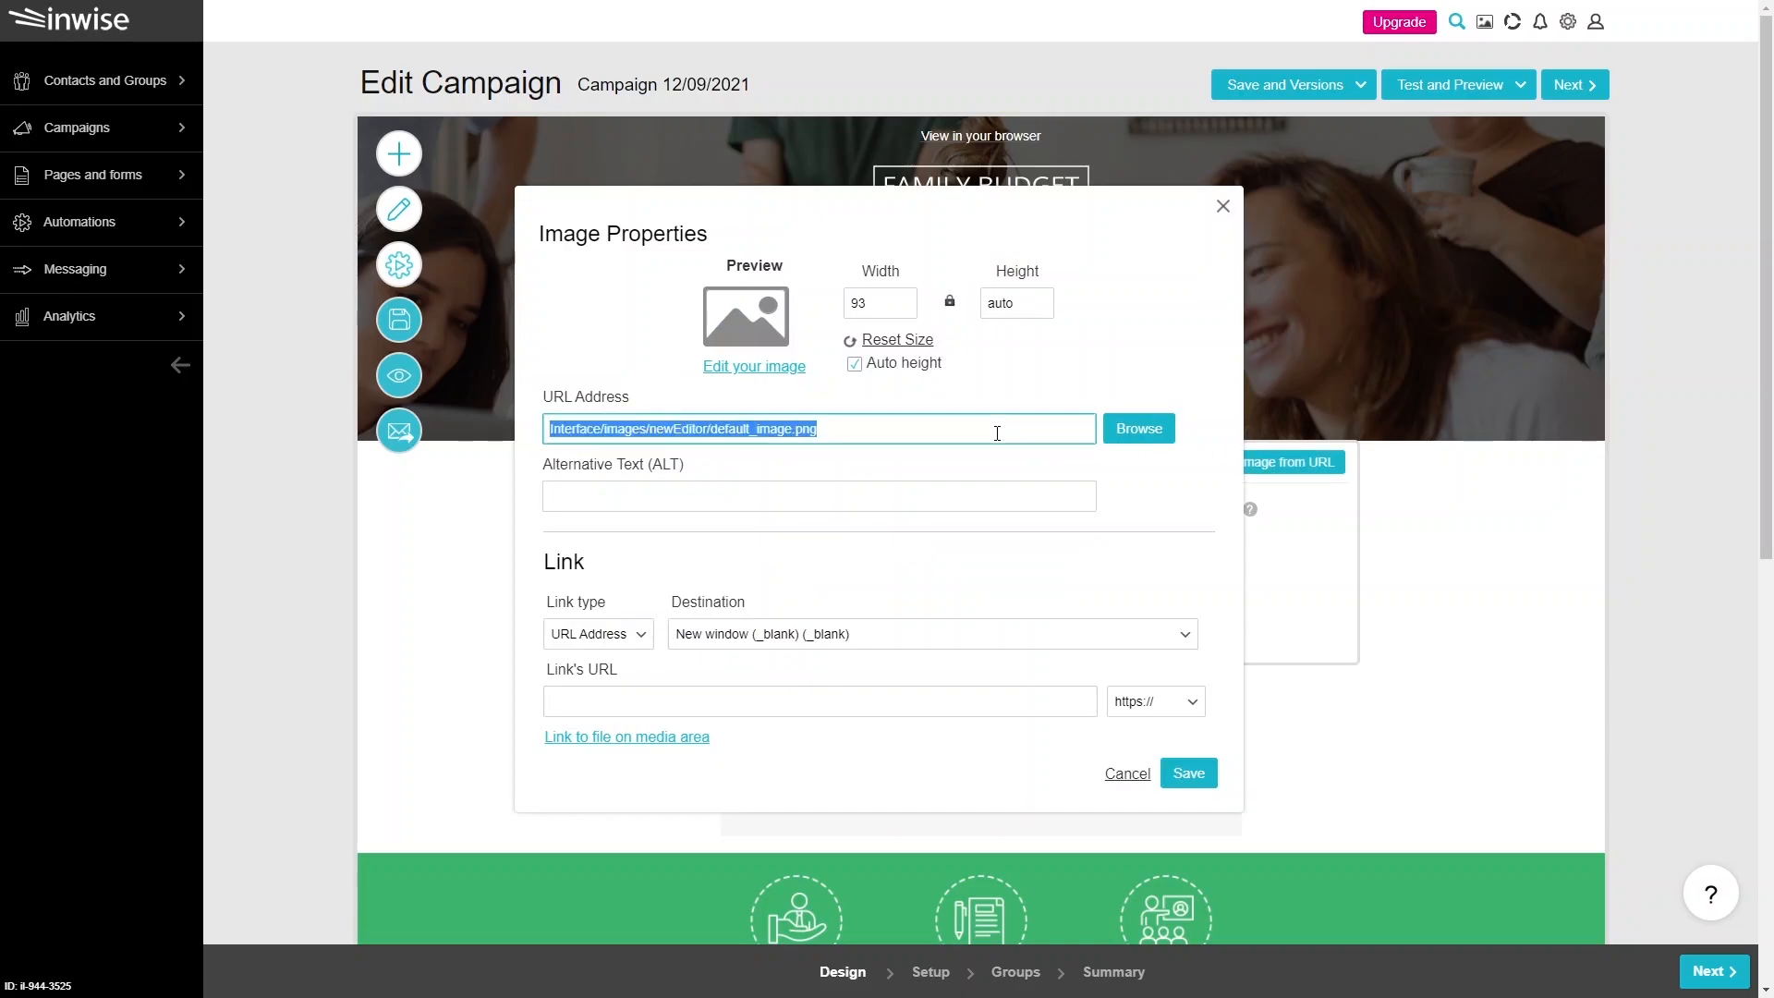
{"action": "left_click", "coordinate": [1133, 438]}
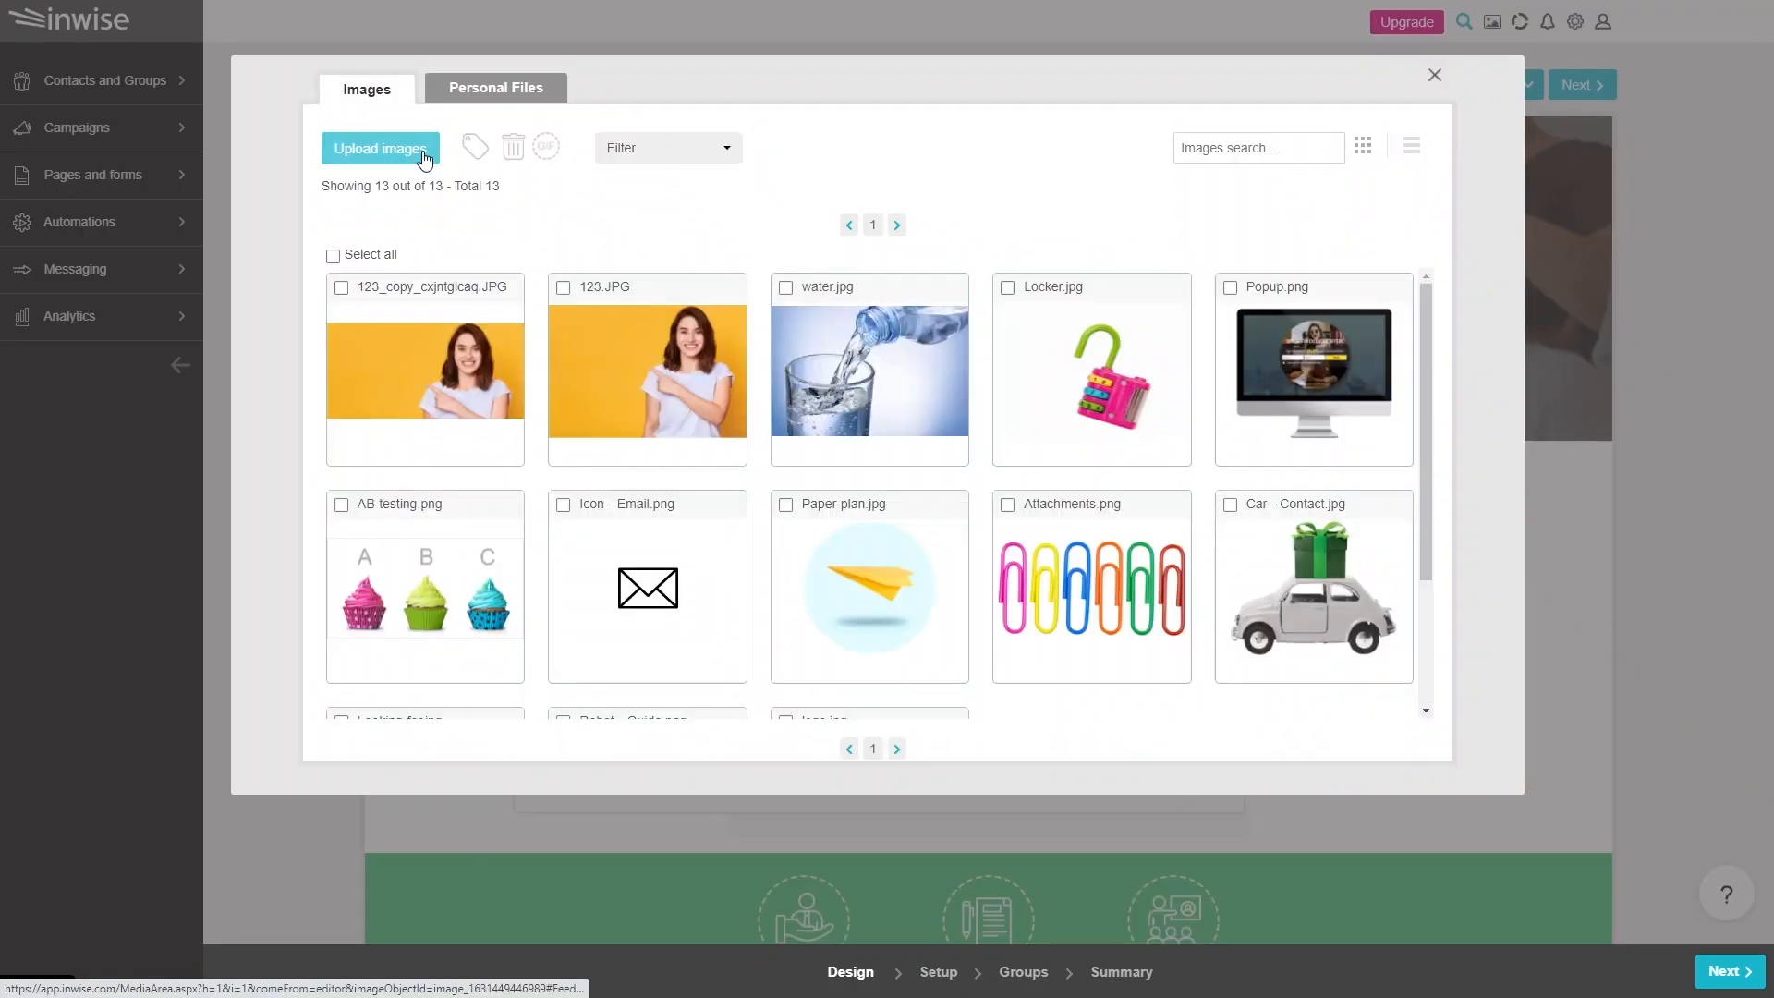
{"action": "scroll", "coordinate": [531, 499], "scroll_direction": "down", "scroll_amount": 3}
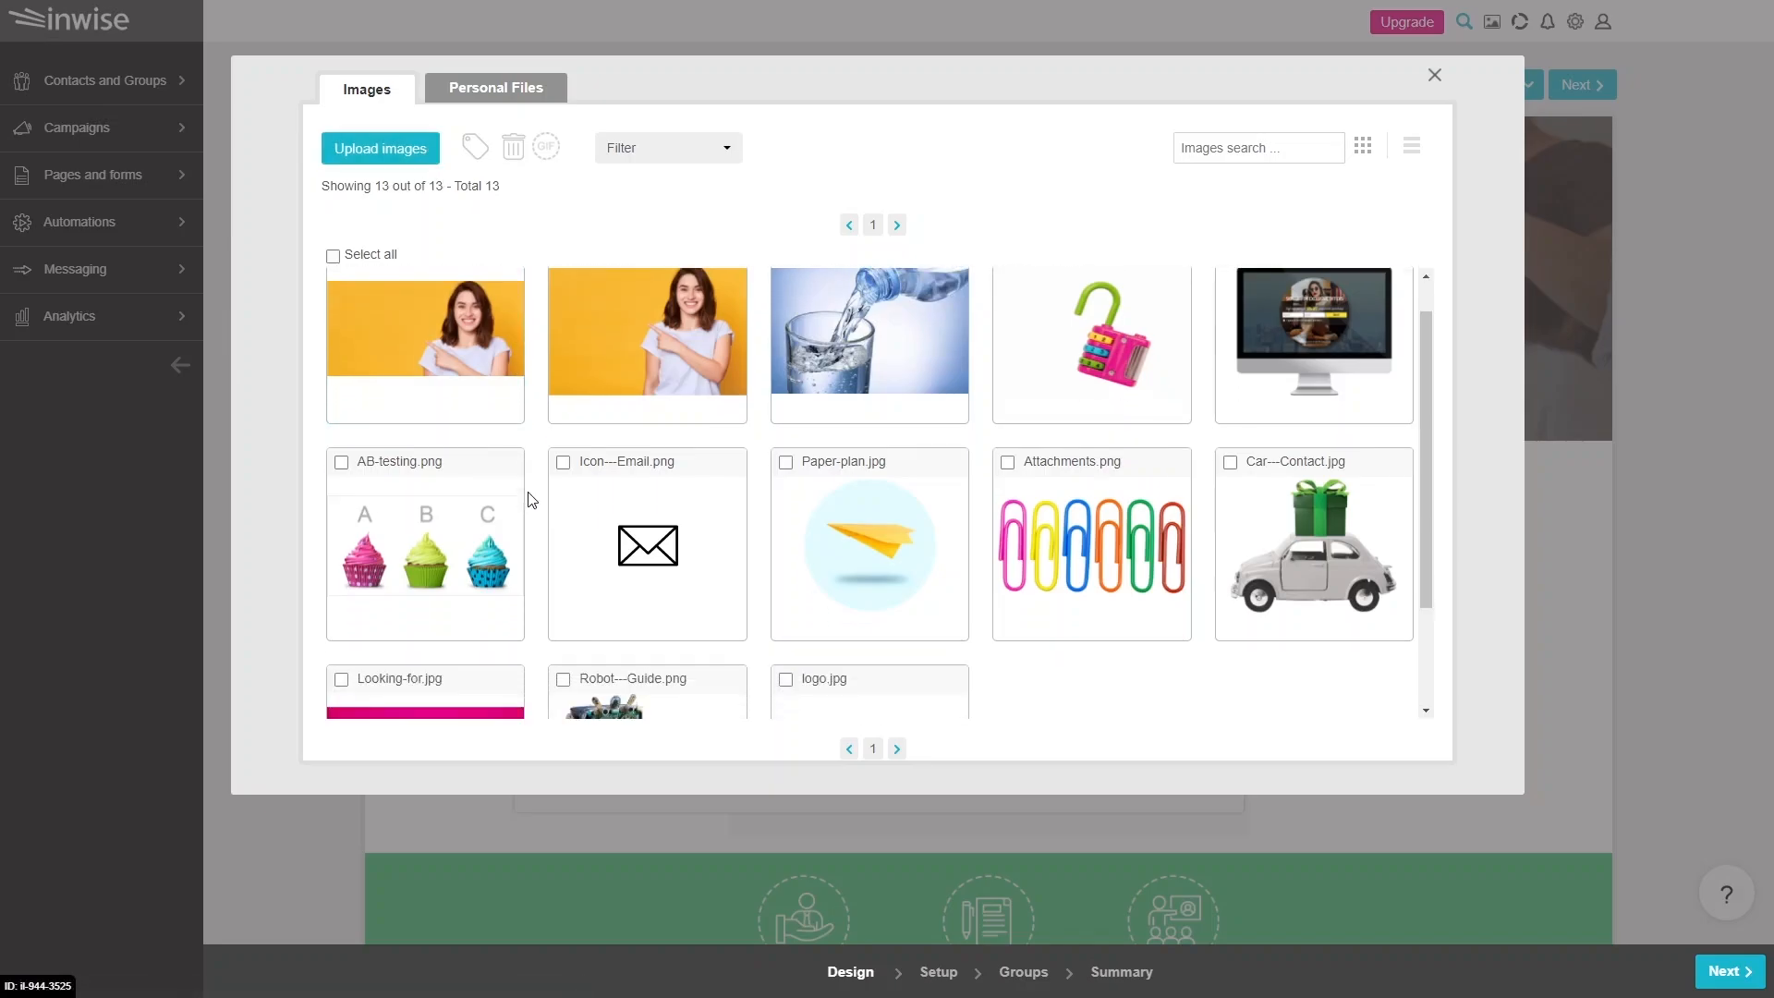
{"action": "left_click", "coordinate": [599, 594]}
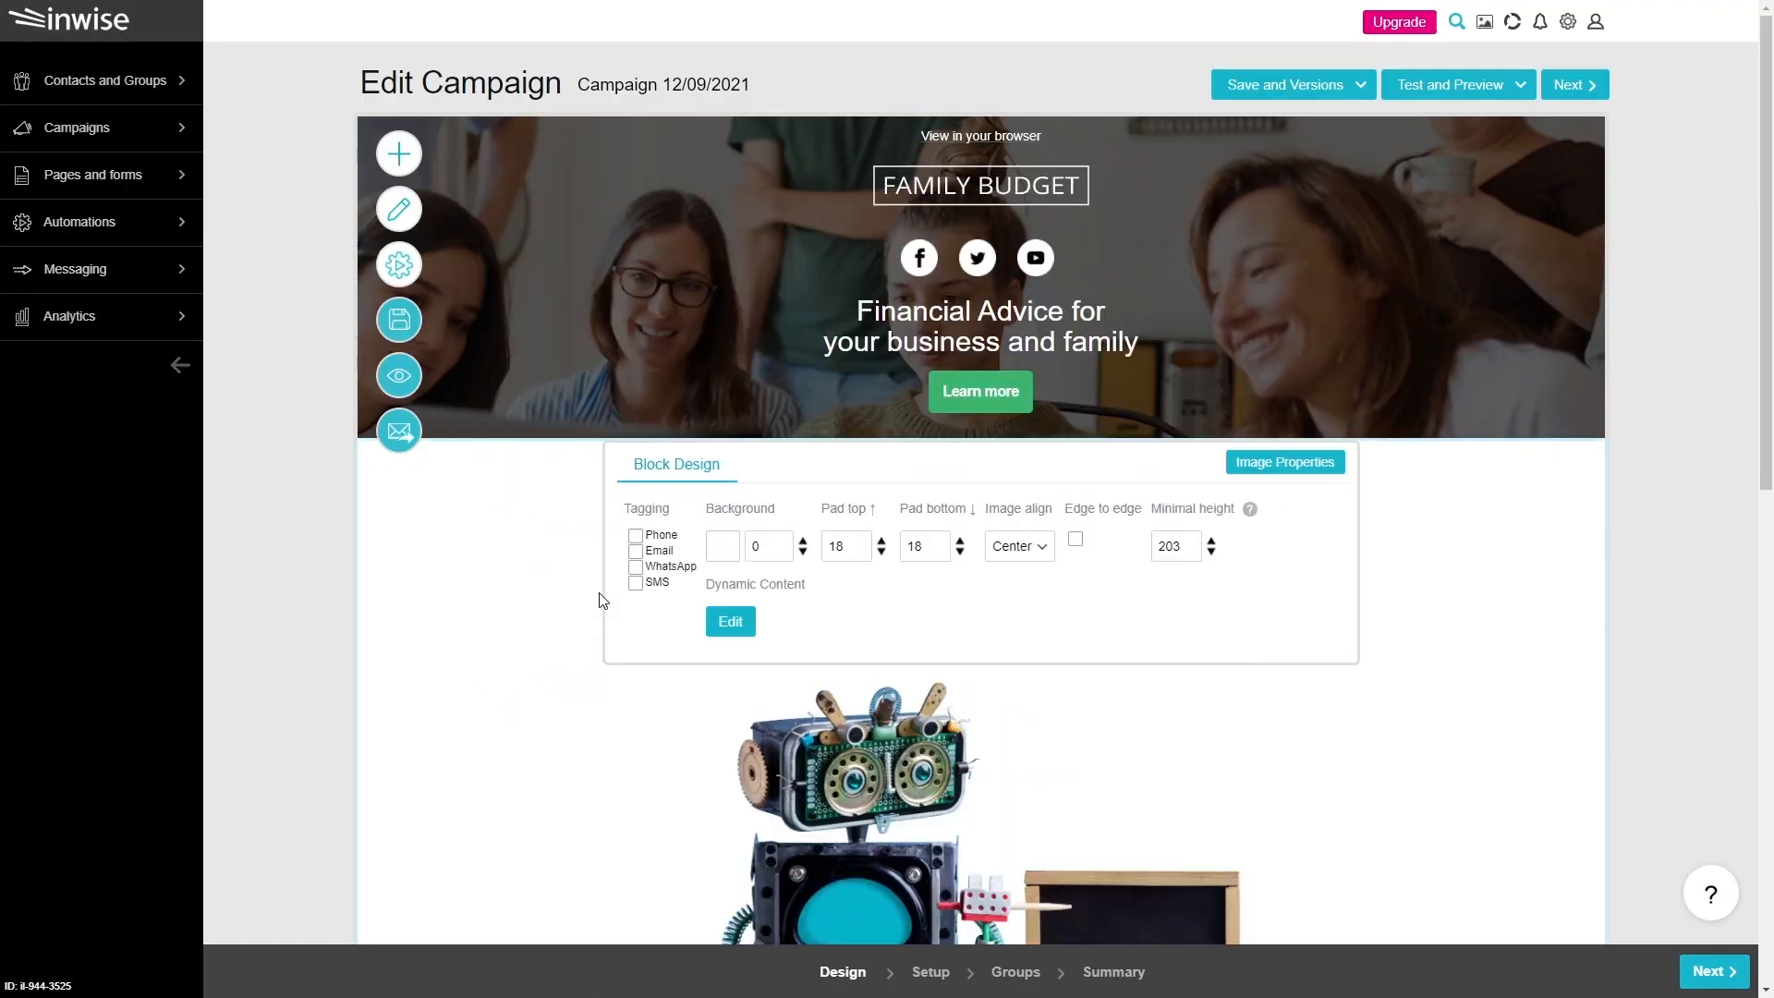
{"action": "left_click", "coordinate": [1258, 466]}
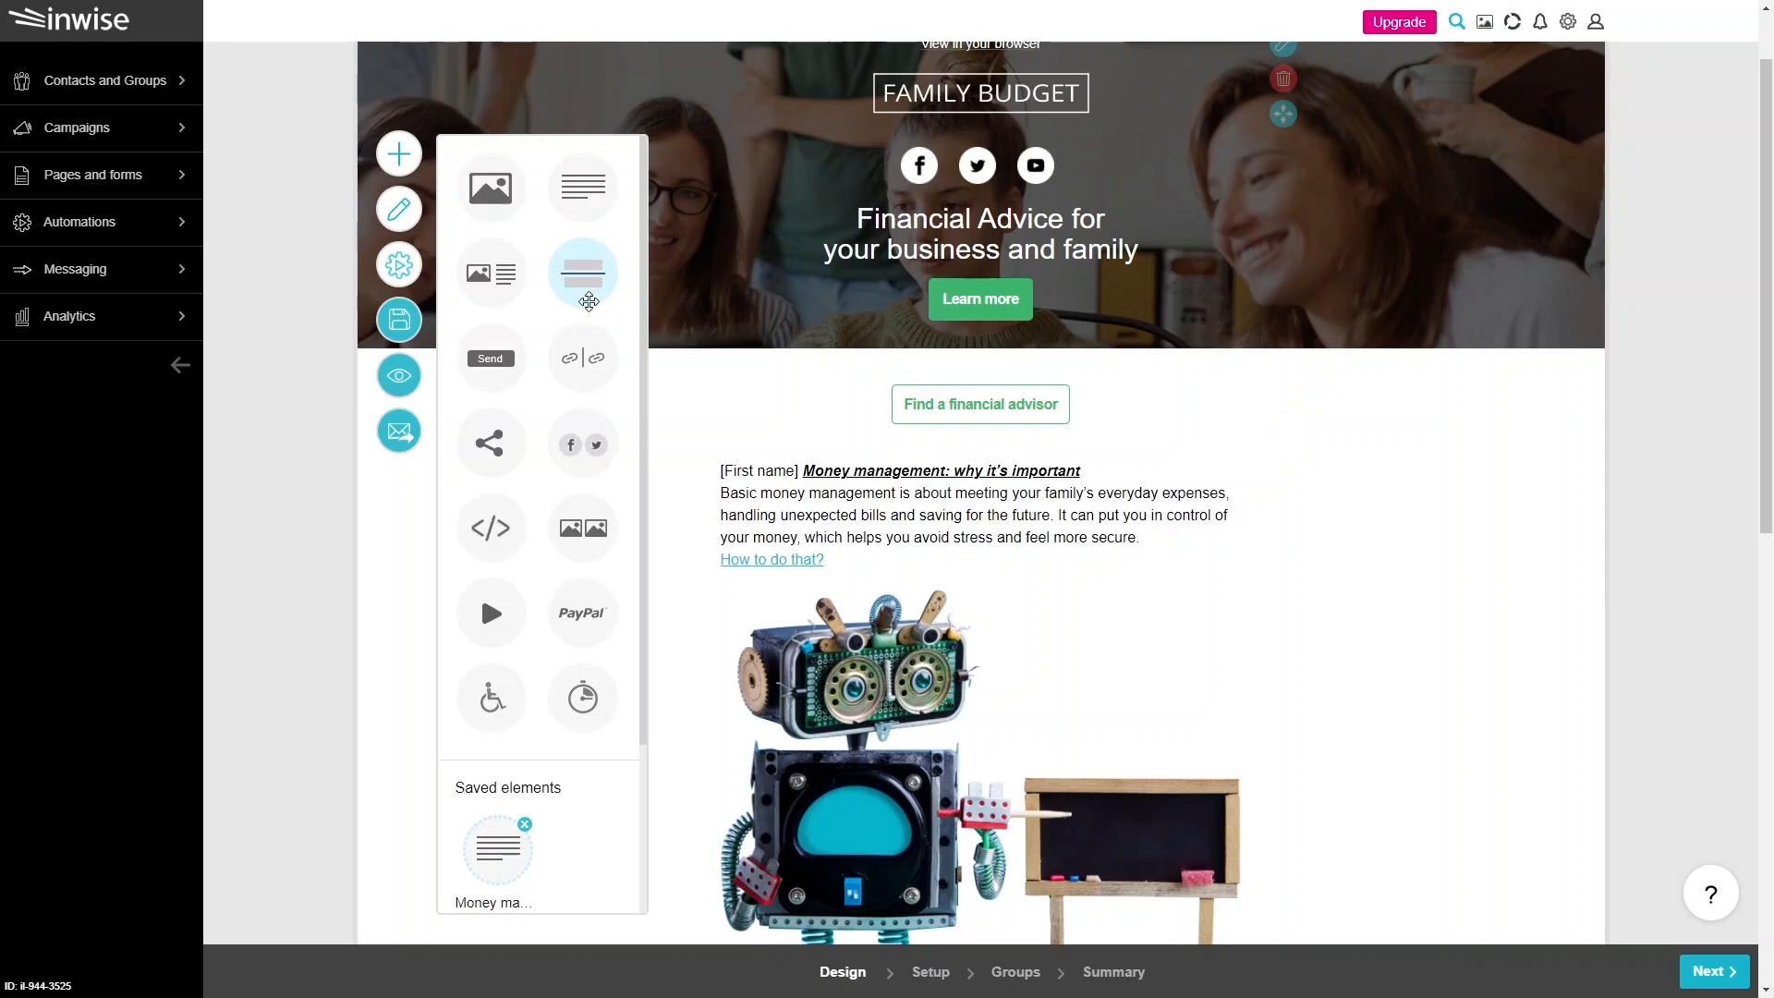
Step: Insert a divider line between the money management text block and the robot image
{"action": "left_click_drag", "start_coordinate": [588, 302], "coordinate": [771, 596]}
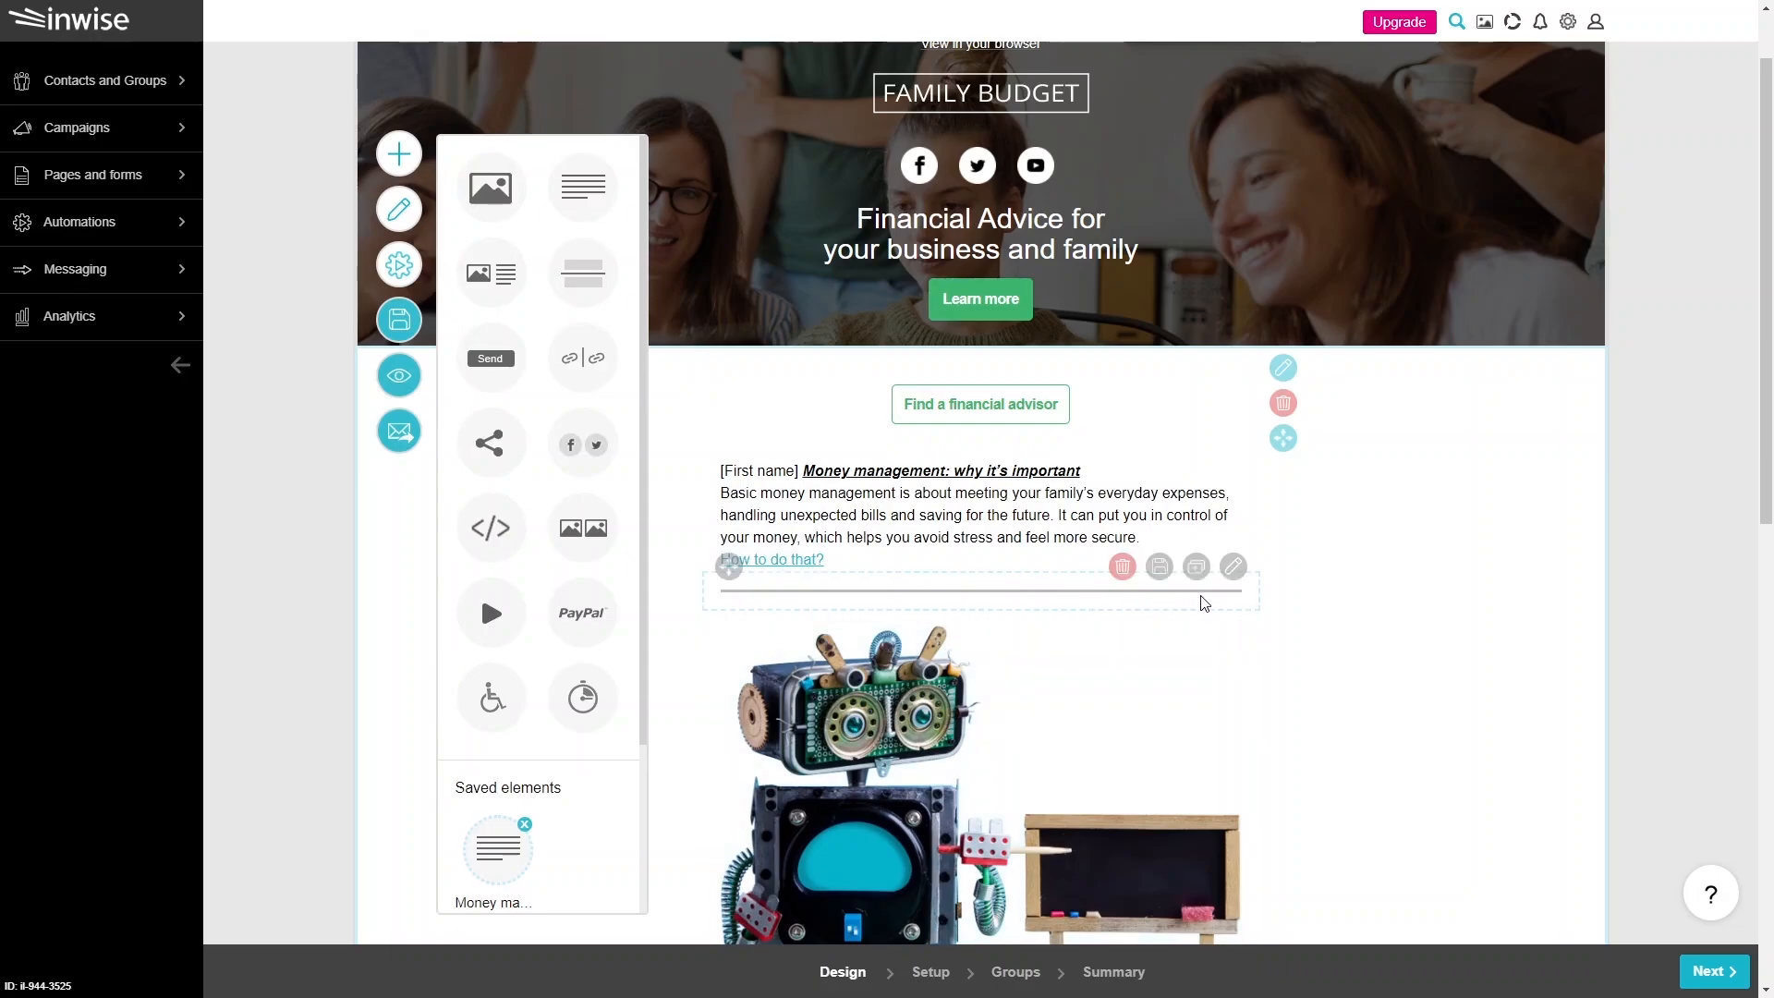
Step: Format the divider line below the money management text in blue with size 8 and a dashed style
{"action": "left_click", "coordinate": [1233, 567]}
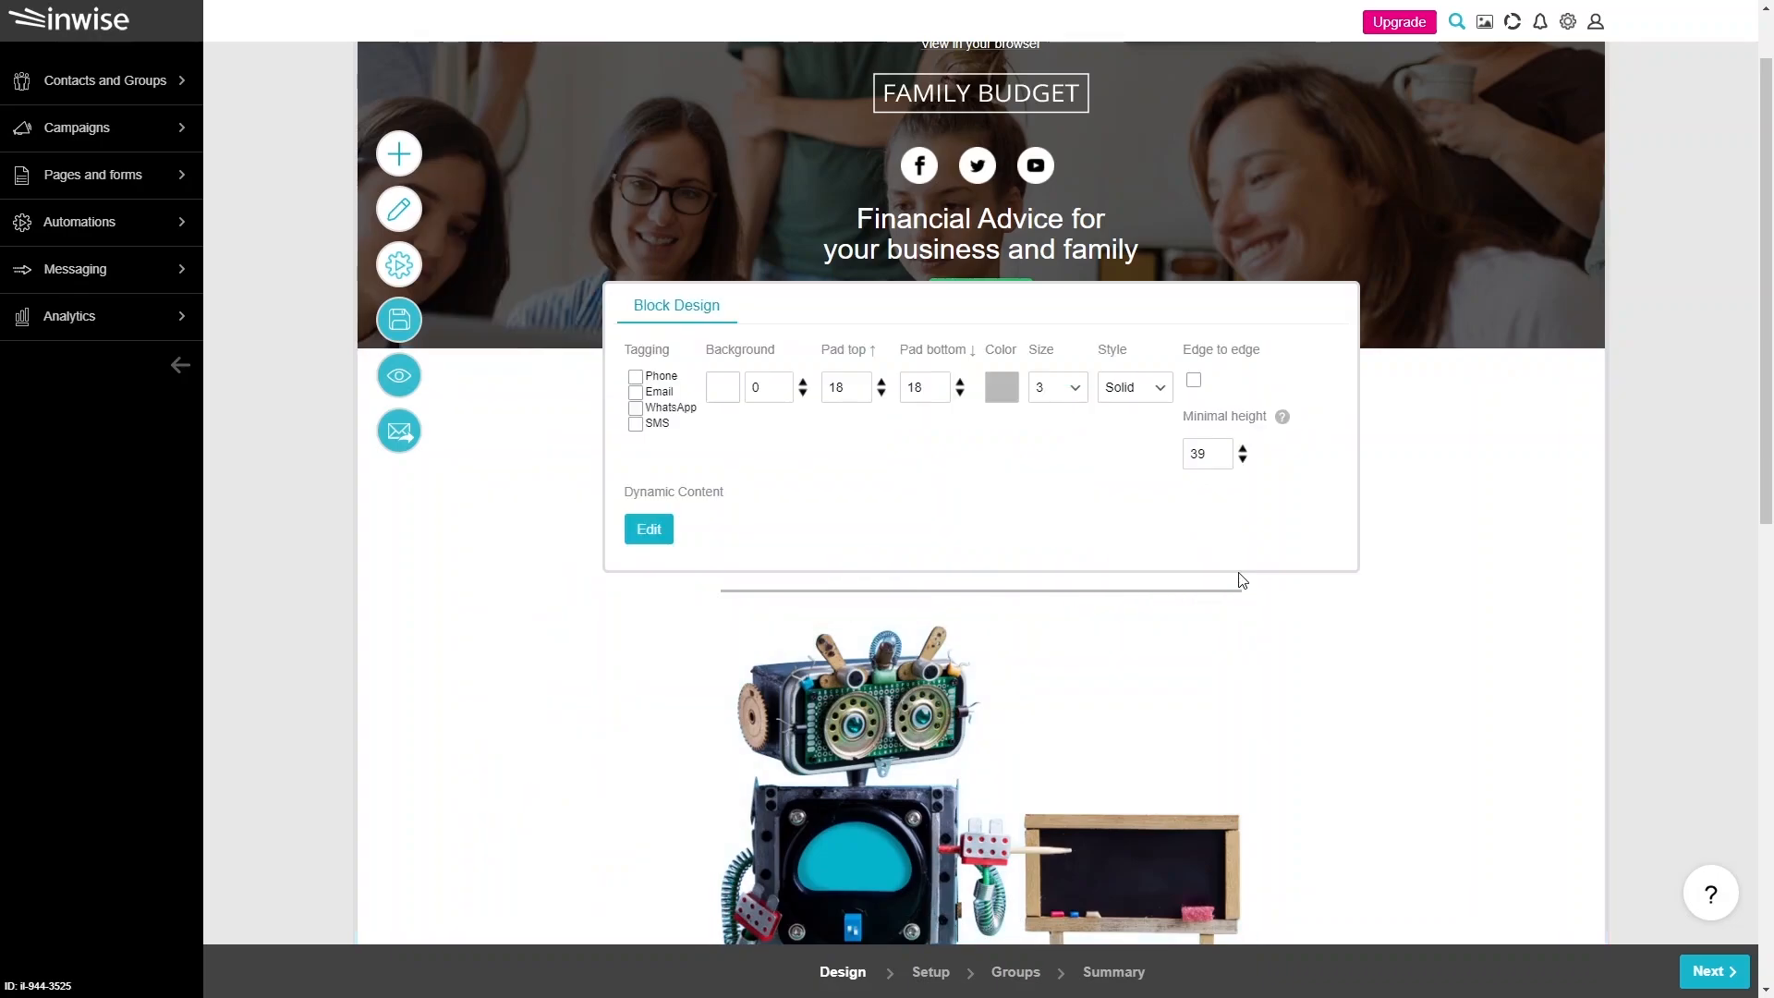
{"action": "left_click", "coordinate": [1006, 399]}
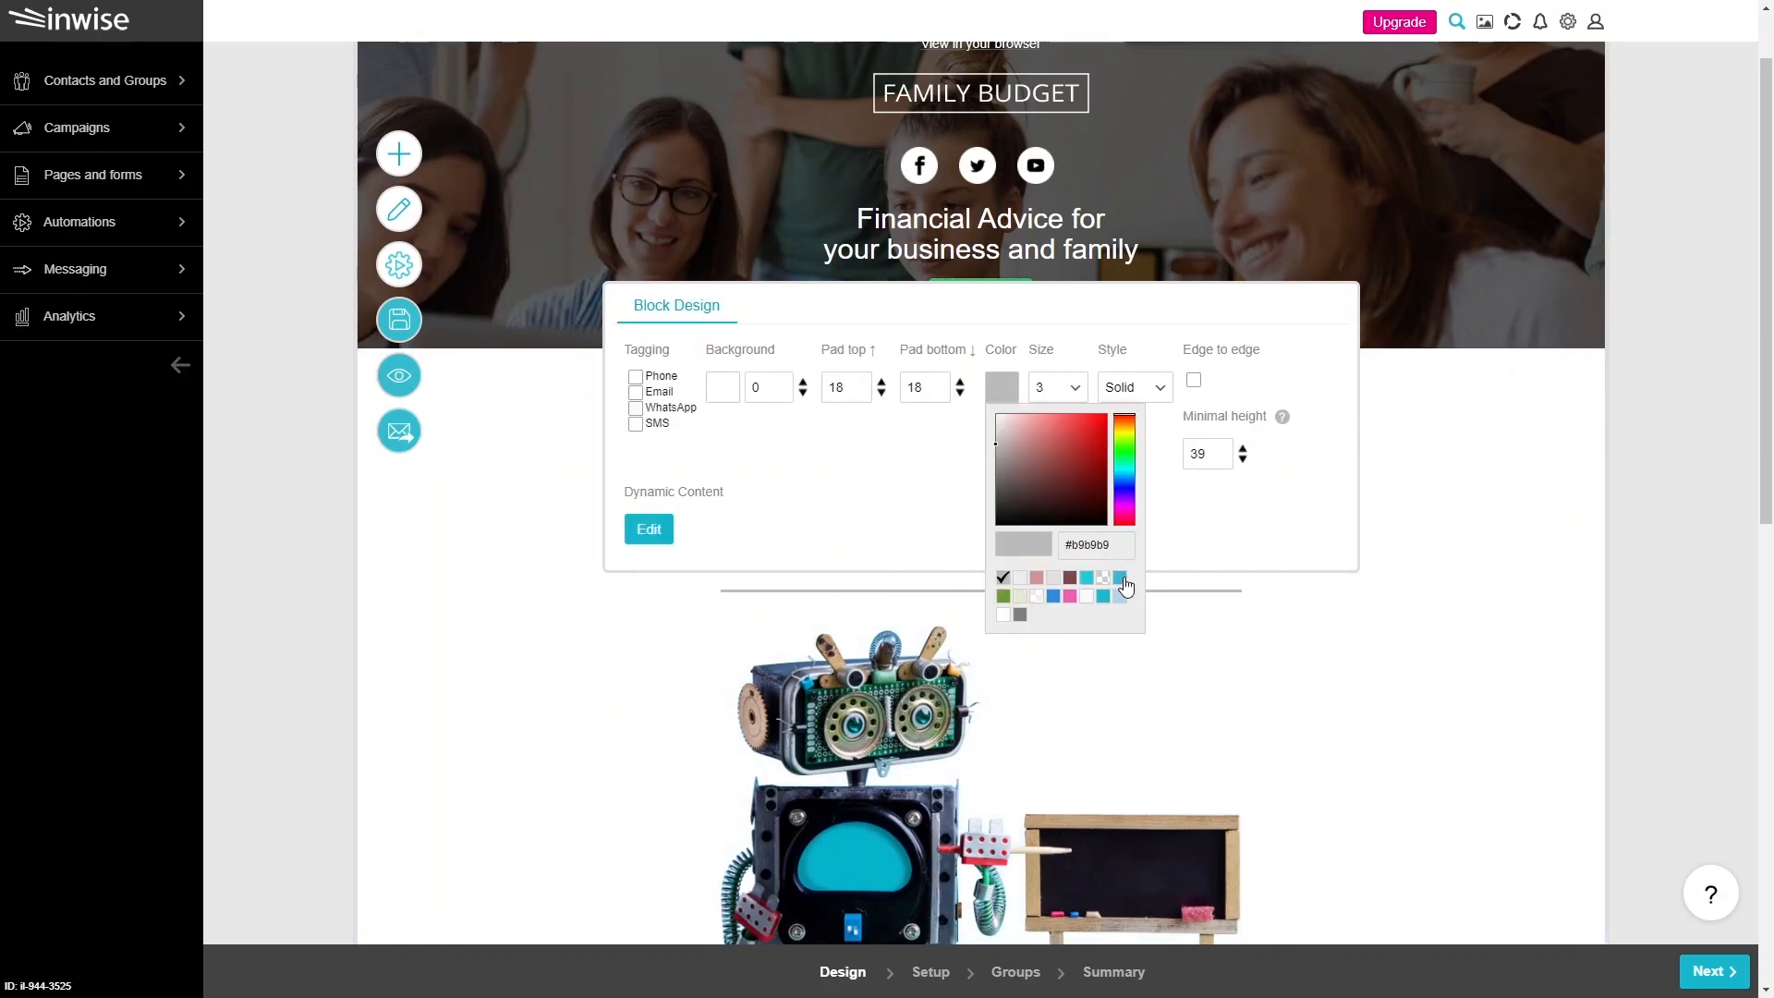
{"action": "left_click", "coordinate": [1120, 578]}
{"action": "left_click", "coordinate": [1058, 387]}
{"action": "left_click", "coordinate": [1059, 540]}
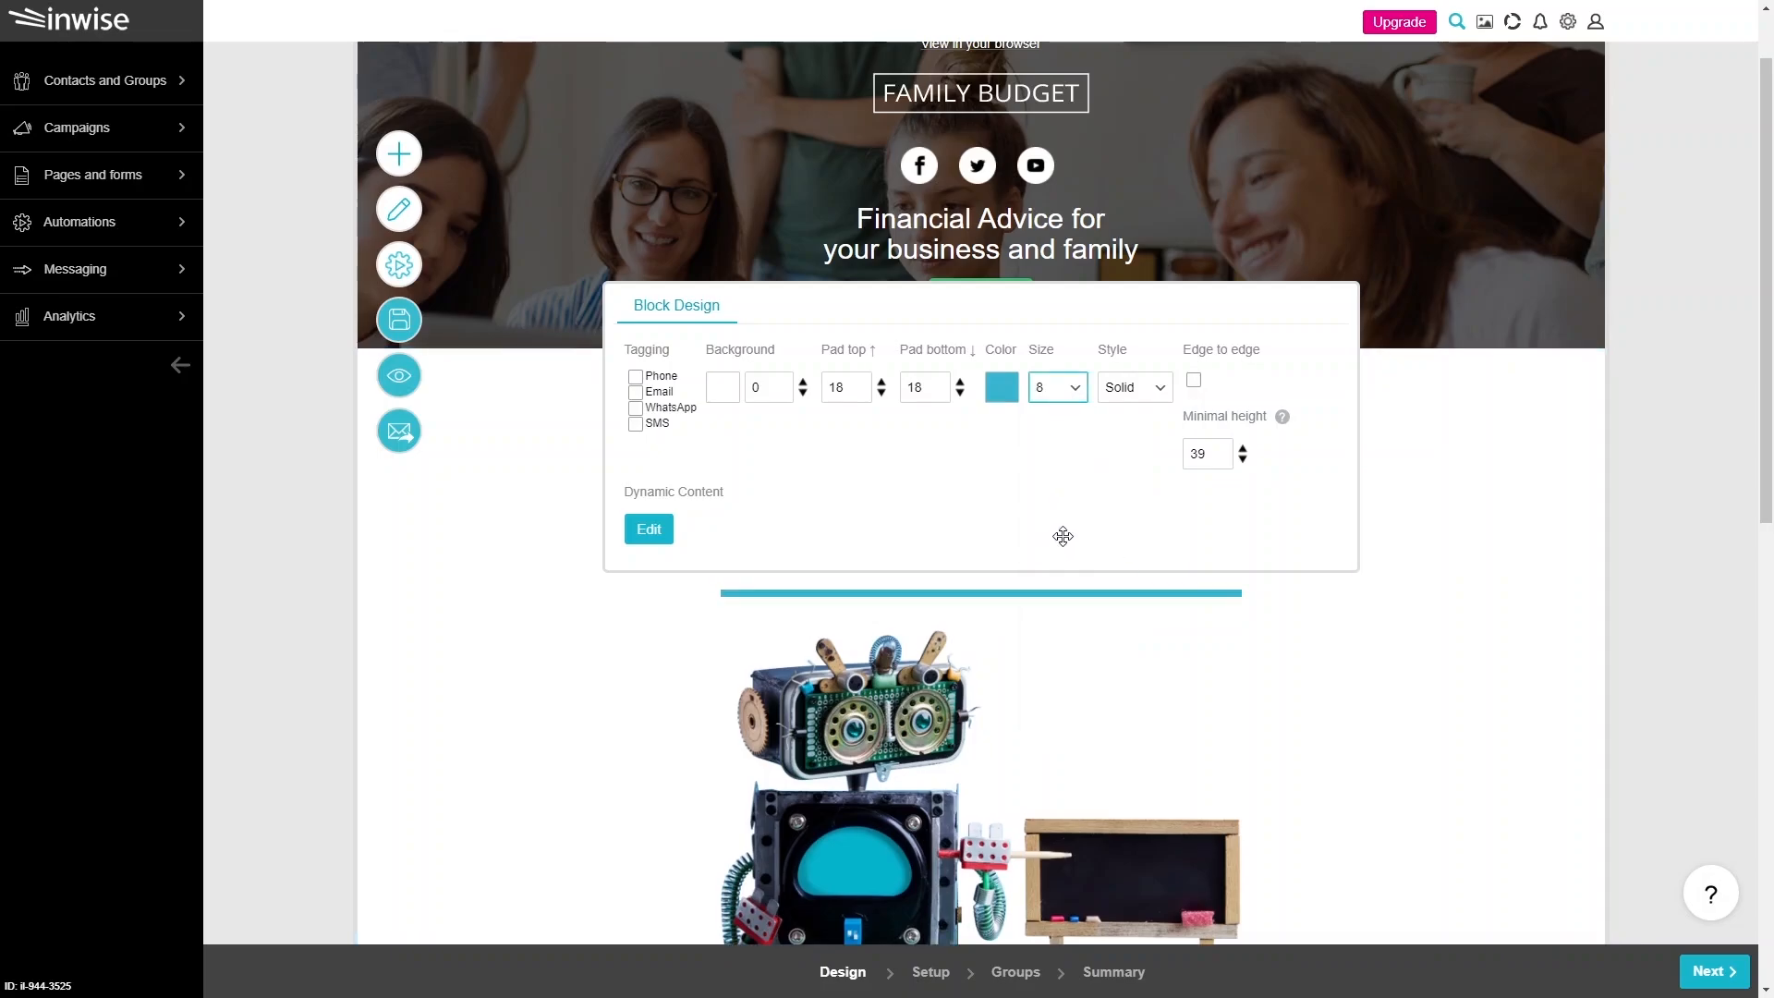
{"action": "left_click", "coordinate": [1134, 387]}
{"action": "left_click", "coordinate": [1135, 443]}
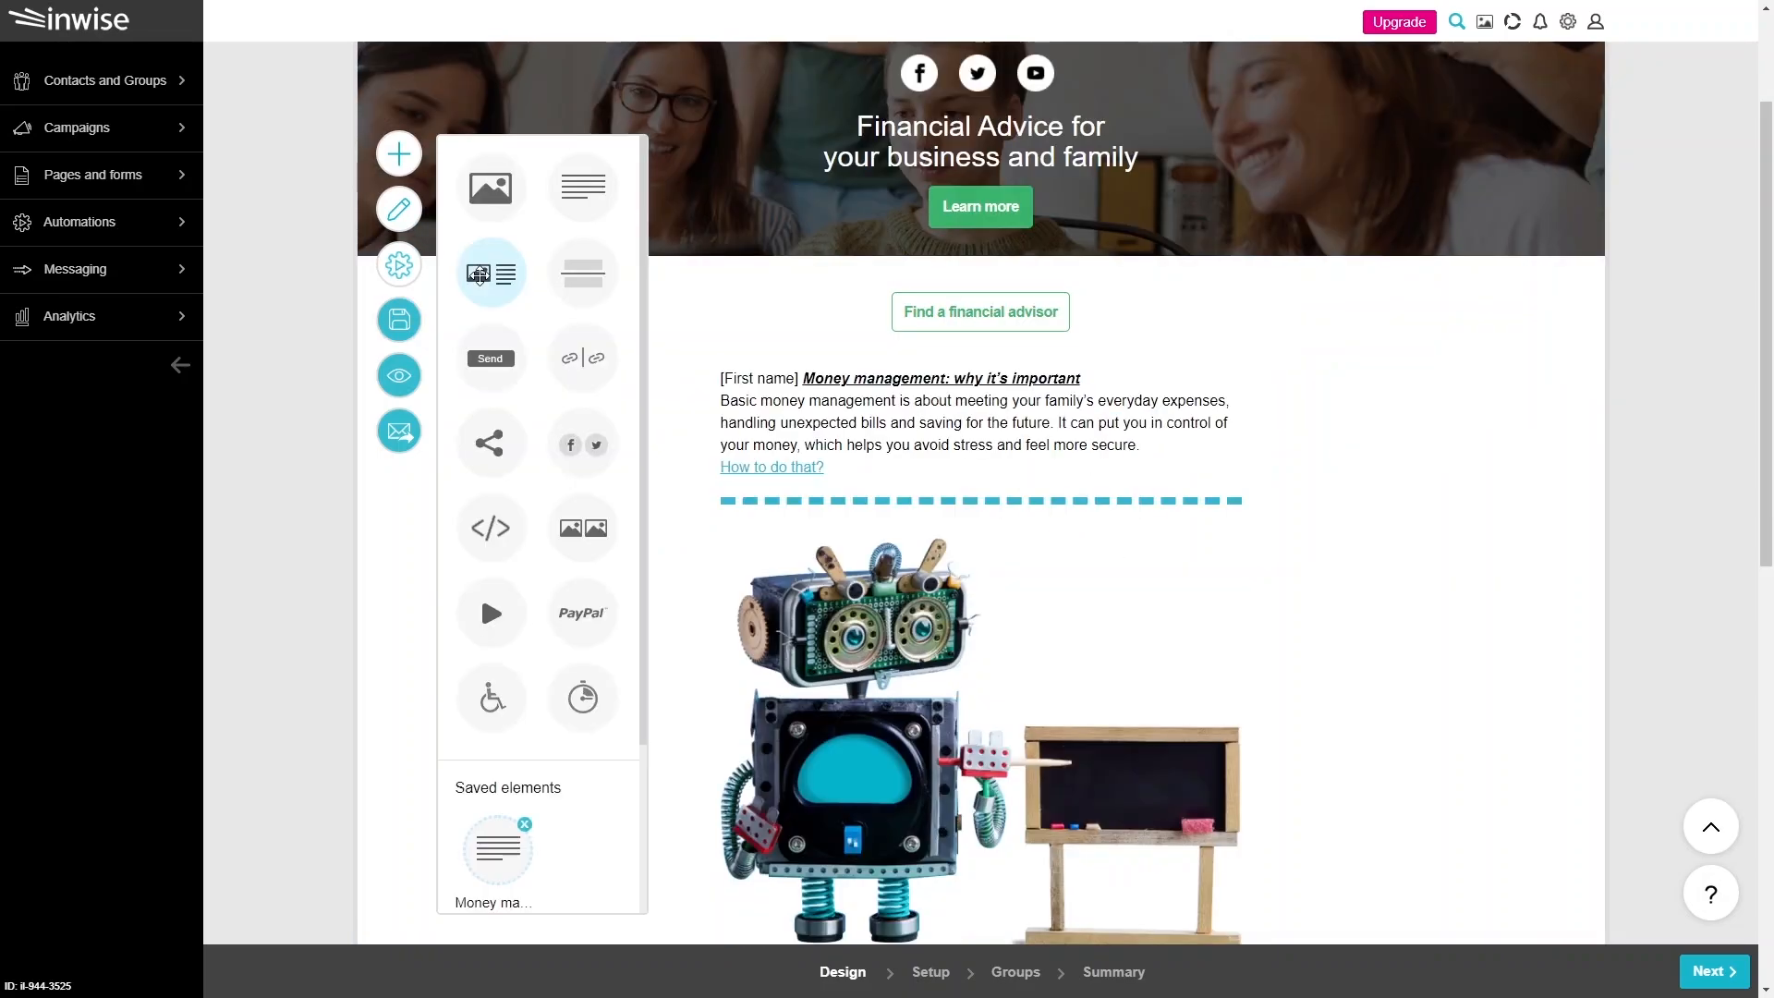
Step: Insert an image-and-text article block below the dashed divider and swap its text and image sides twice
{"action": "left_click_drag", "start_coordinate": [479, 274], "coordinate": [808, 558]}
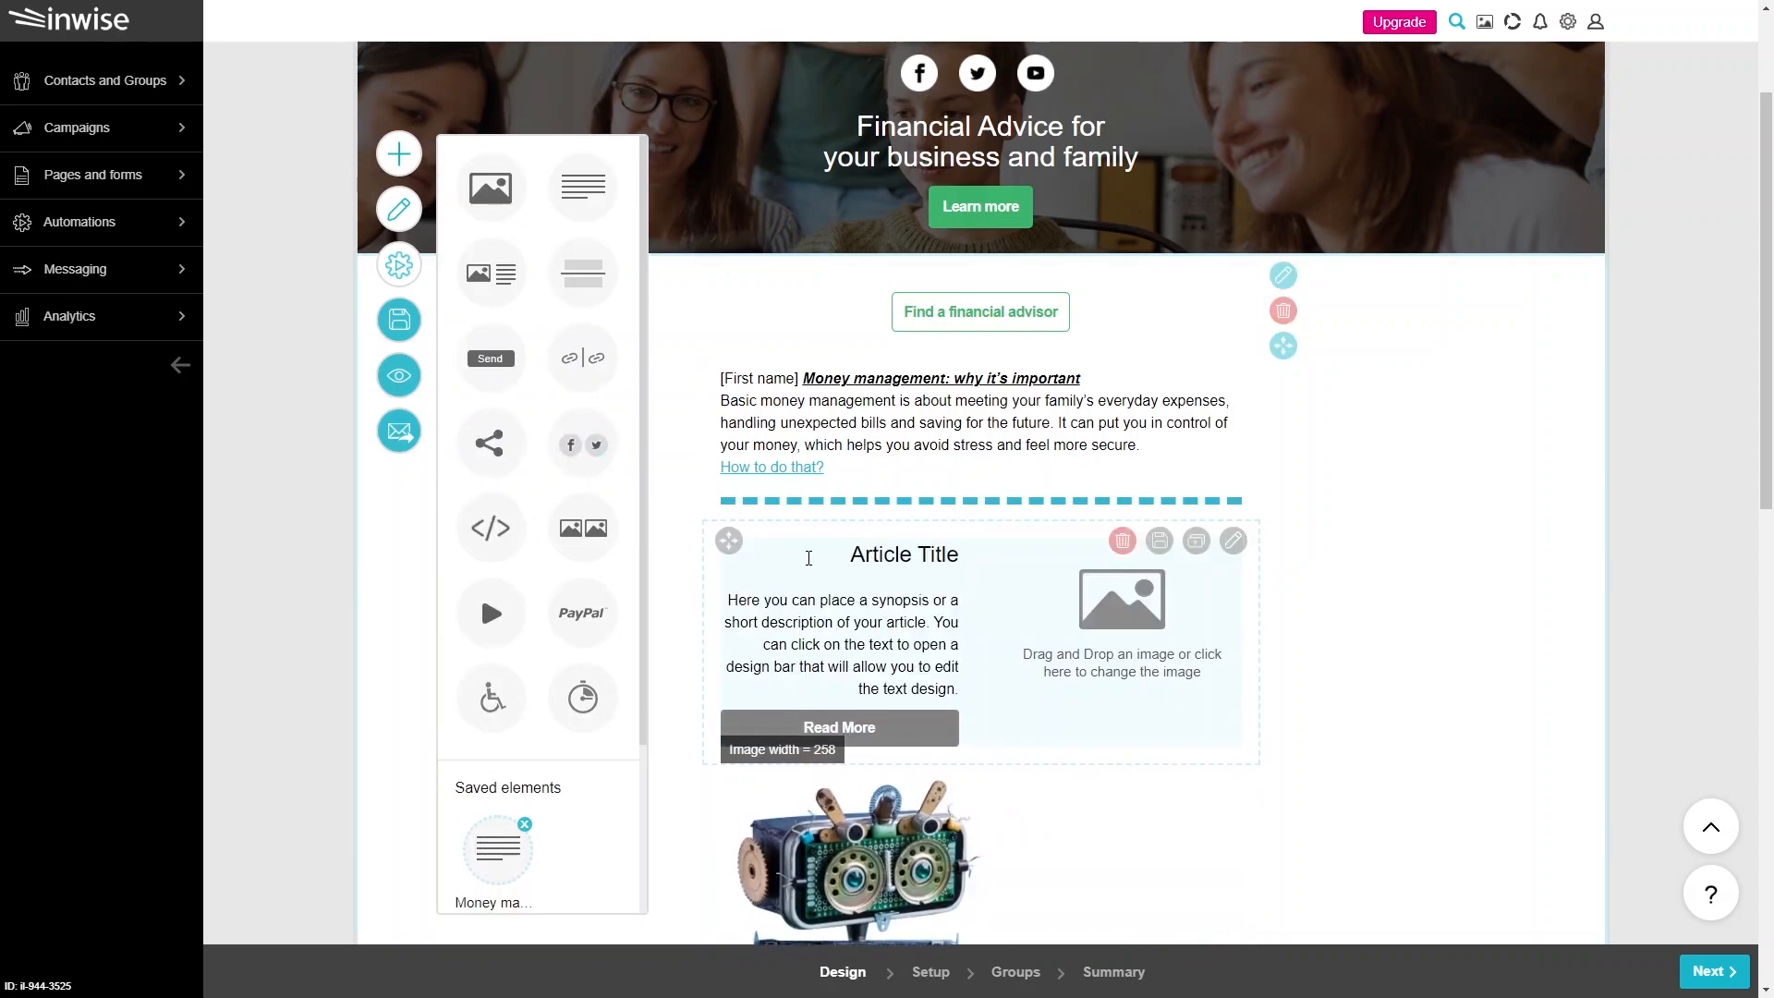
{"action": "left_click", "coordinate": [1234, 541]}
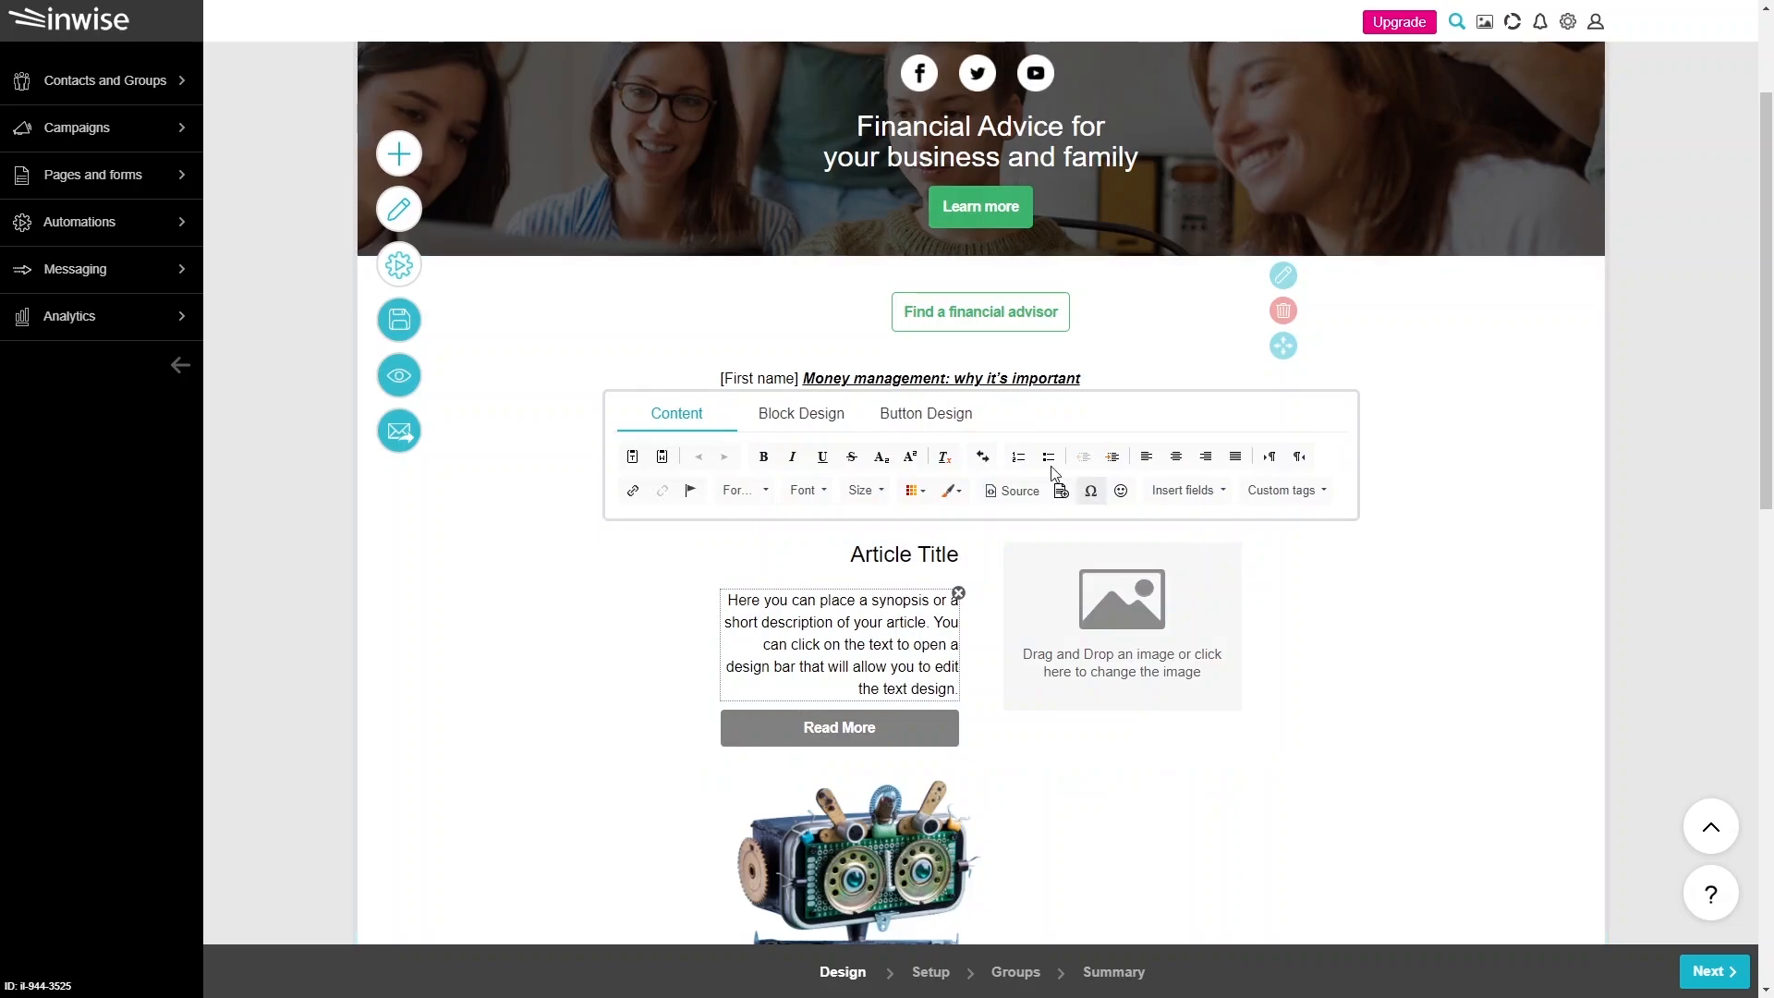
{"action": "left_click", "coordinate": [821, 418]}
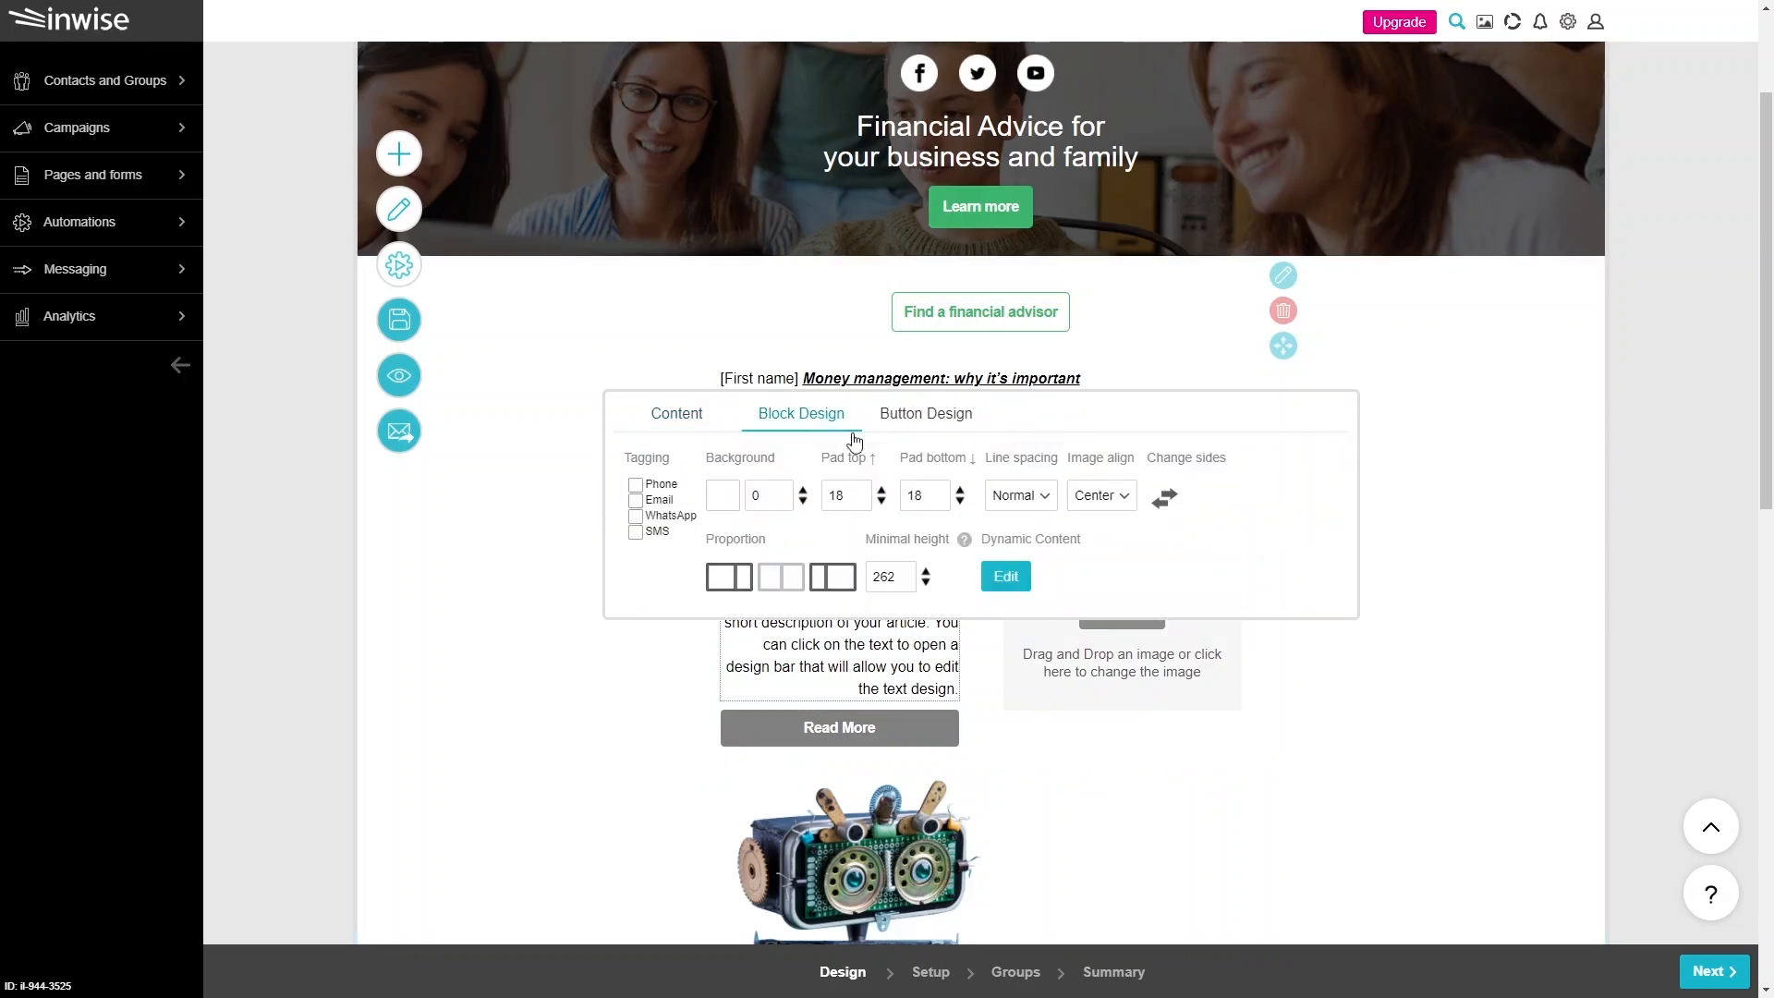
{"action": "left_click", "coordinate": [1164, 503]}
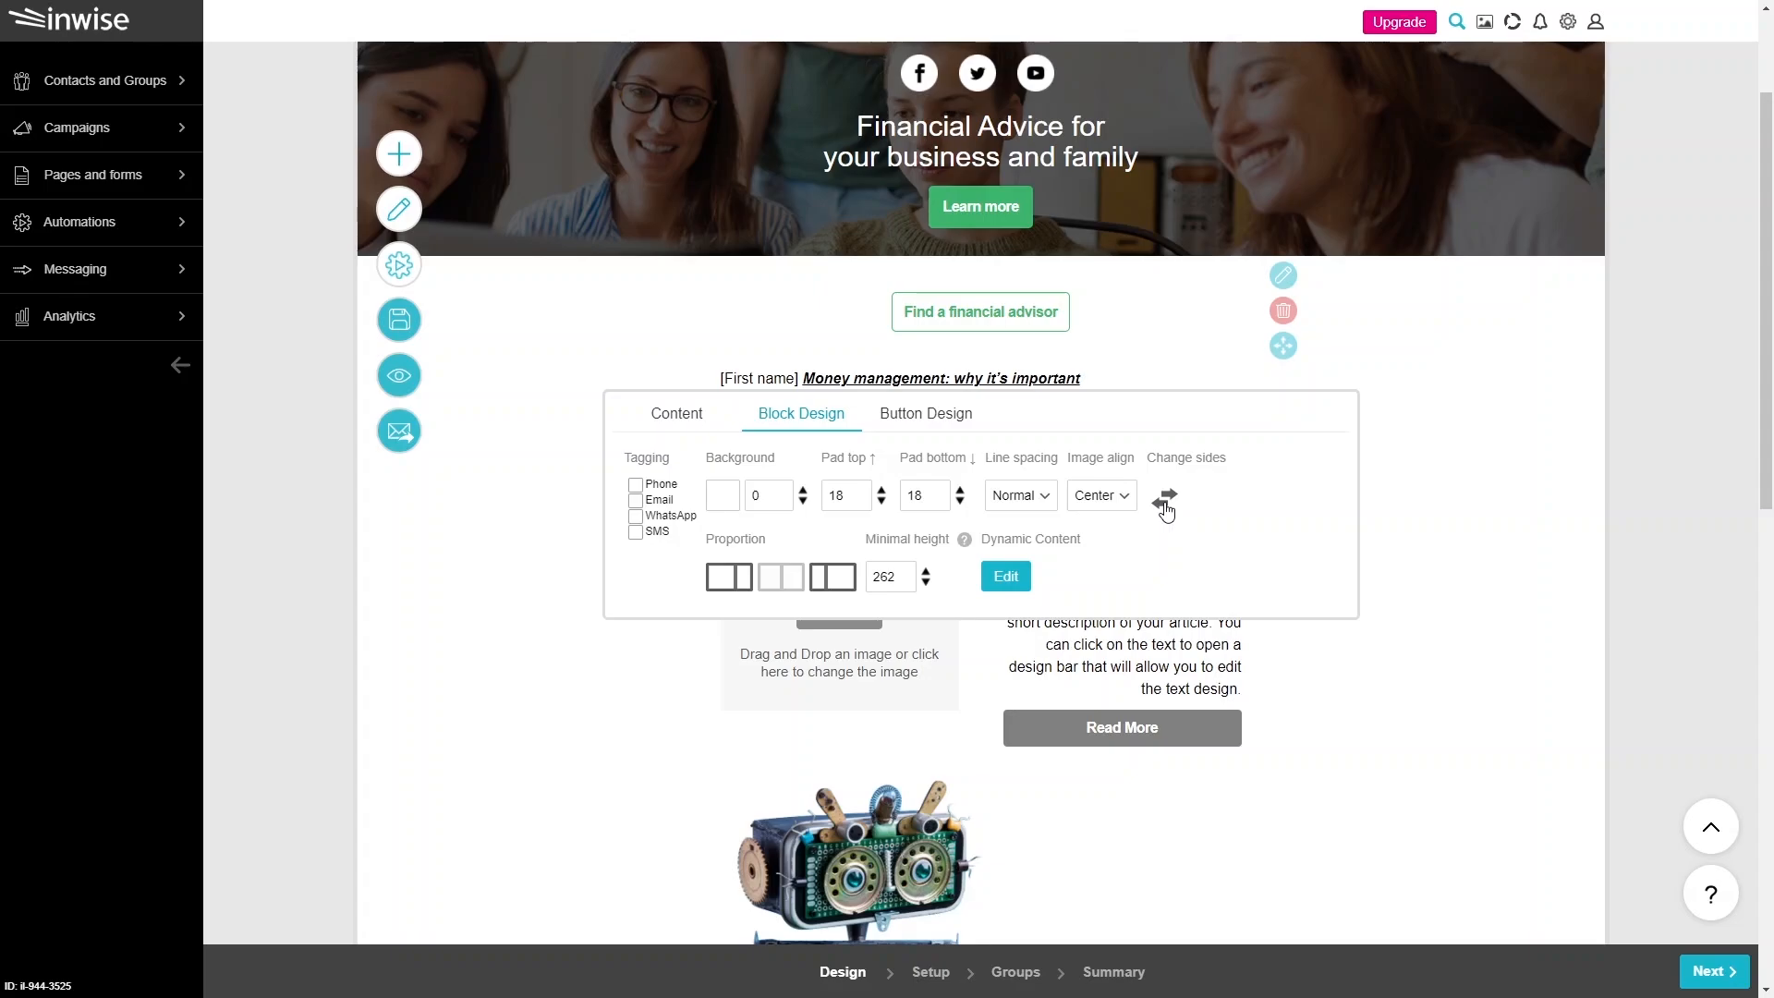
{"action": "left_click", "coordinate": [1166, 508]}
Step: Try each of the three column proportions on the article block in its block design settings
{"action": "left_click", "coordinate": [734, 582]}
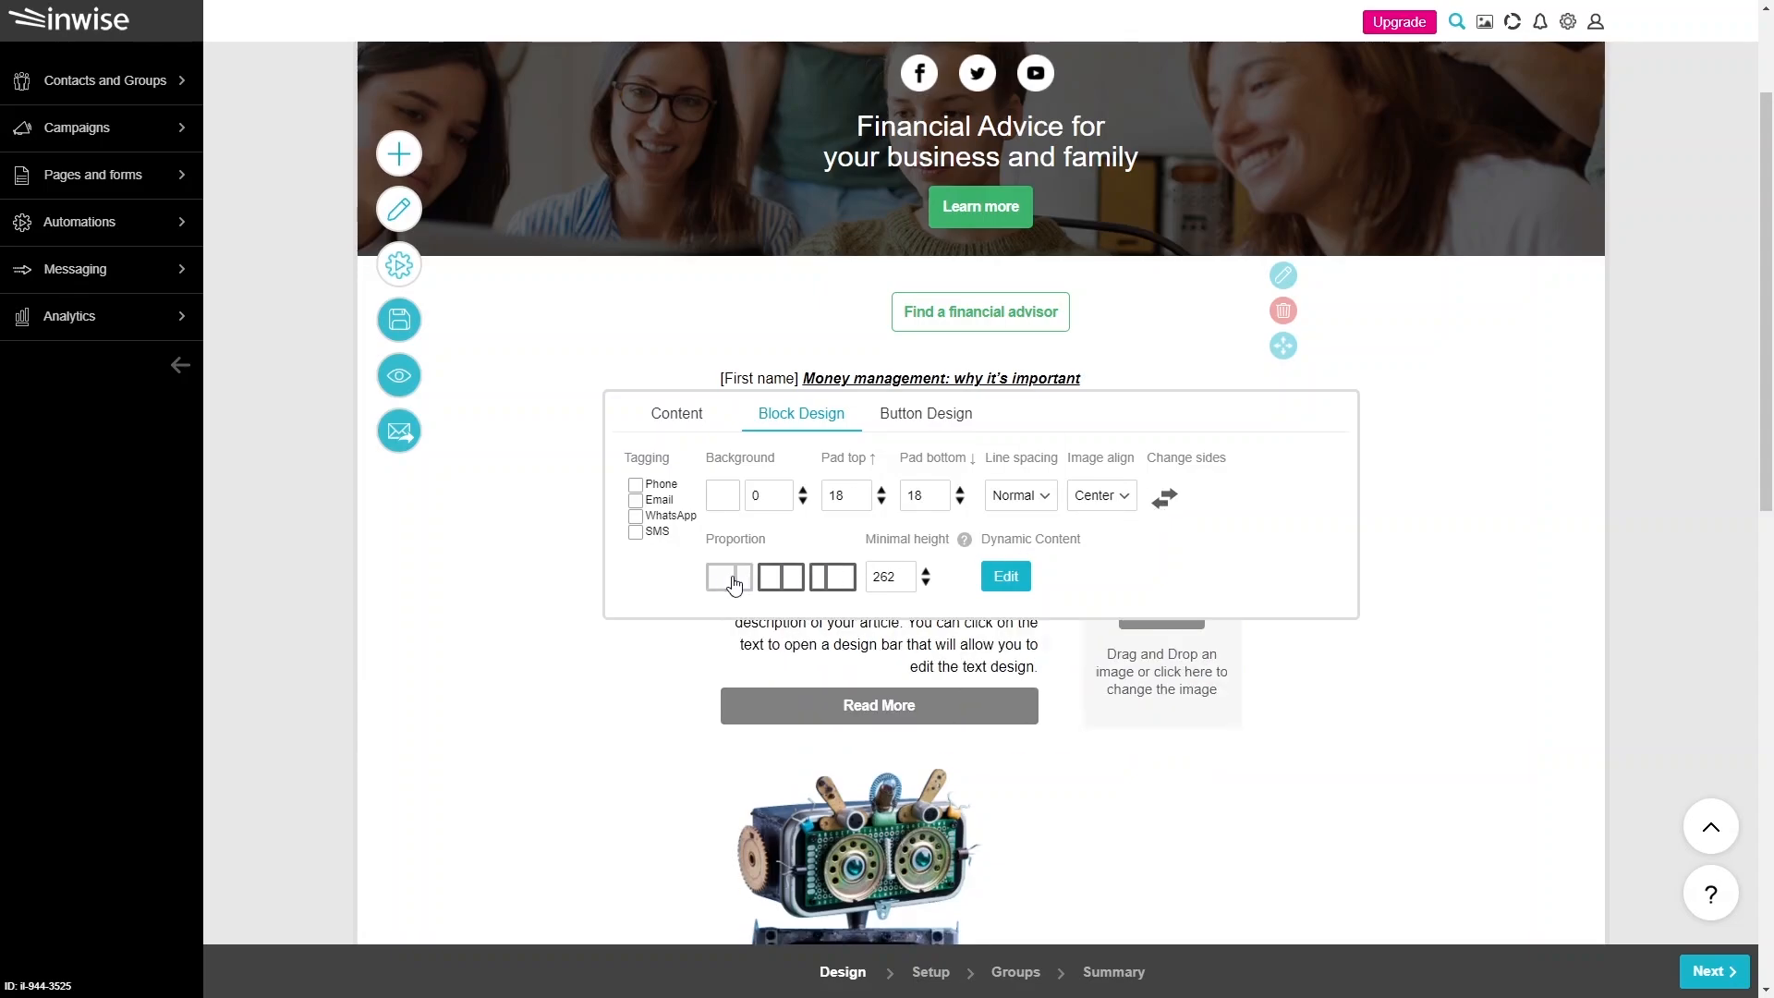
{"action": "left_click", "coordinate": [781, 577]}
{"action": "left_click", "coordinate": [832, 579]}
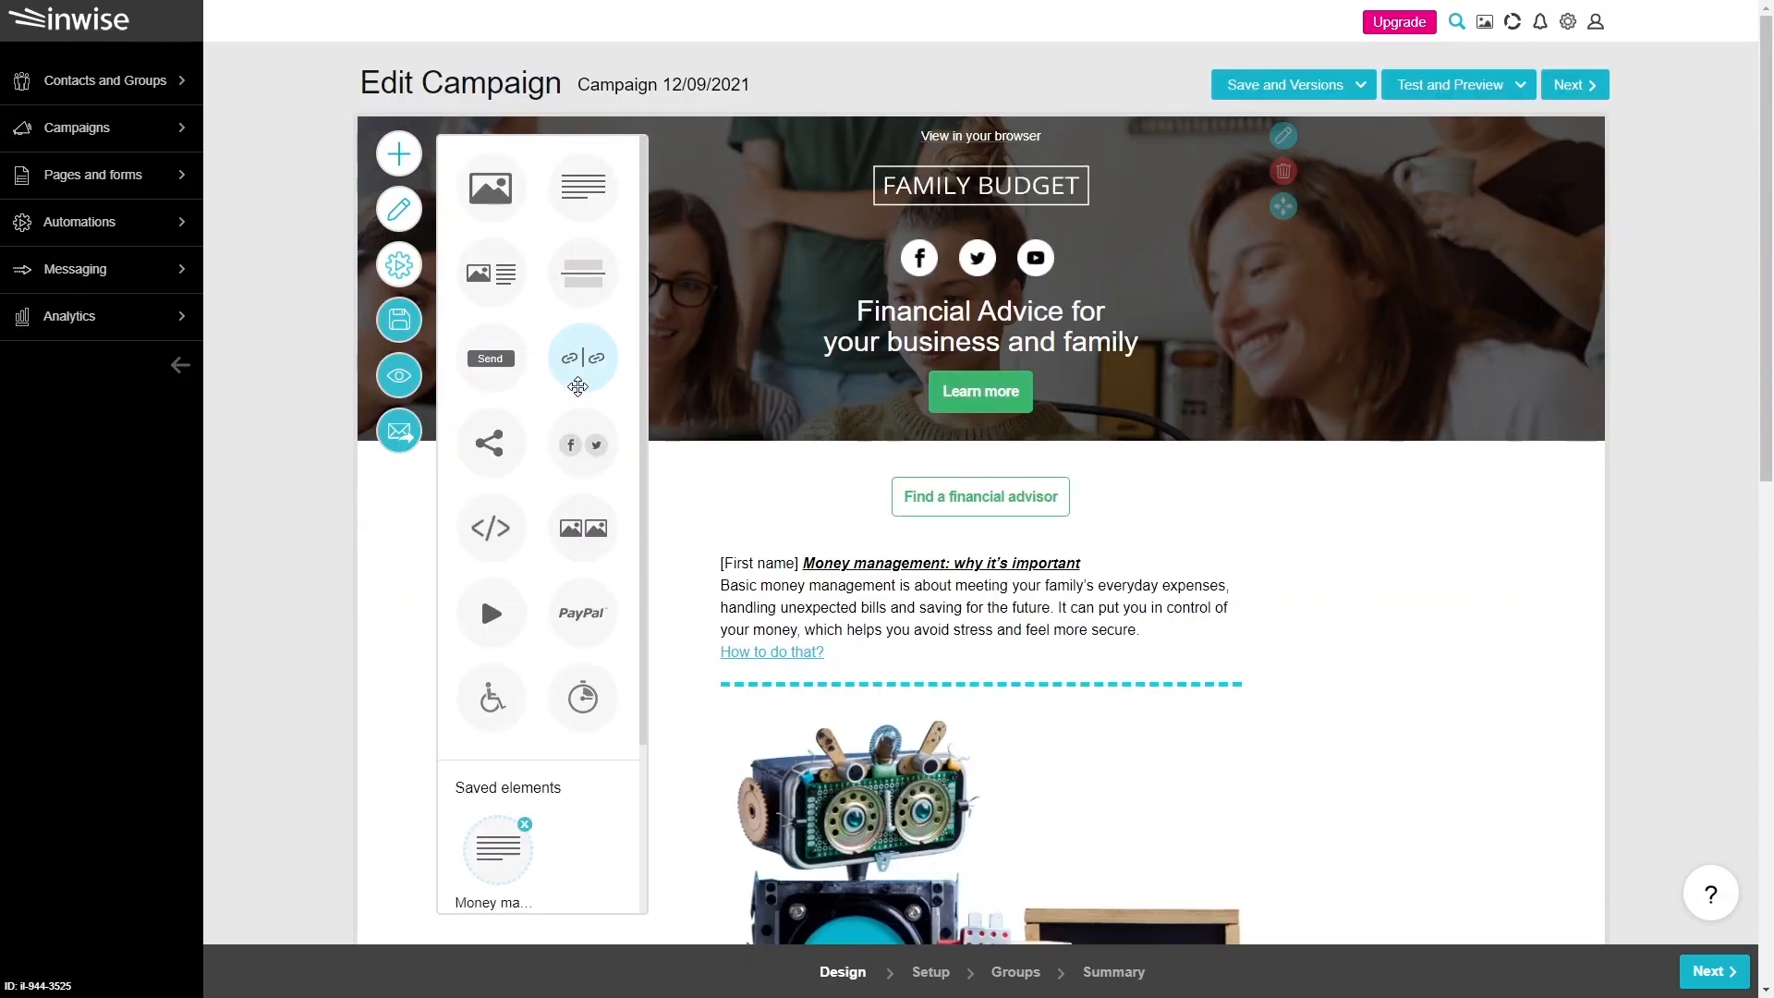
{"action": "left_click_drag", "start_coordinate": [578, 386], "coordinate": [935, 567]}
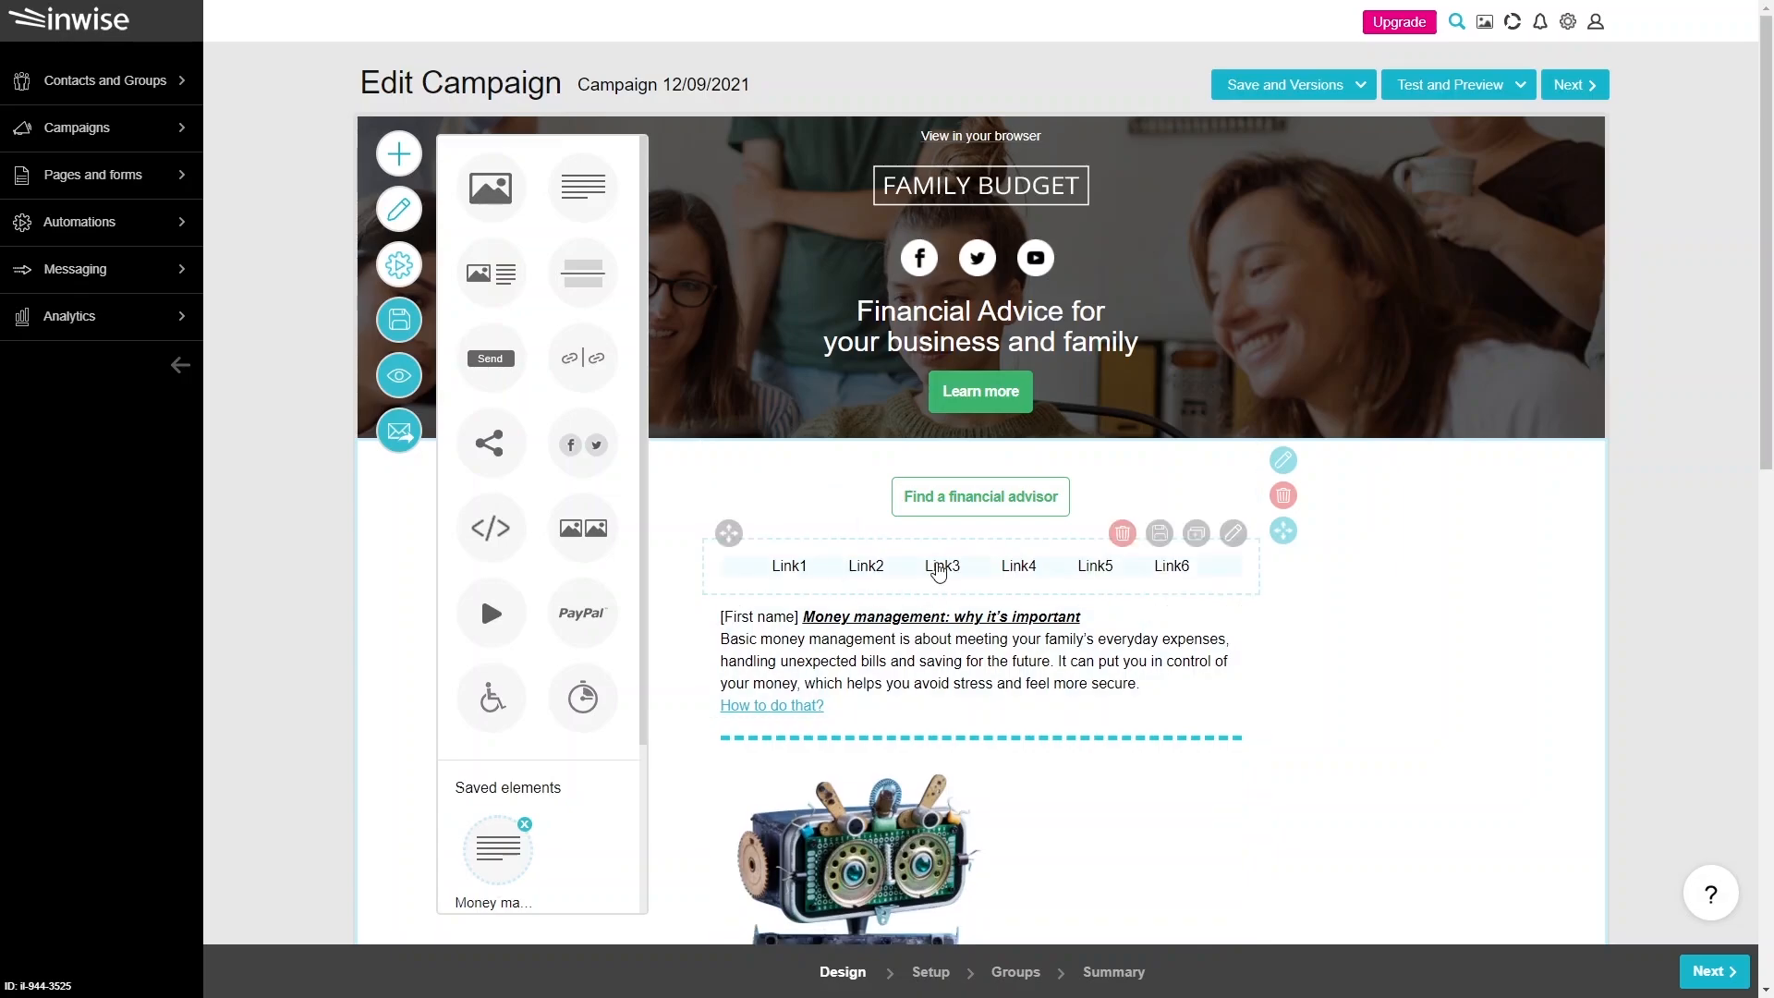
{"action": "left_click", "coordinate": [1033, 510]}
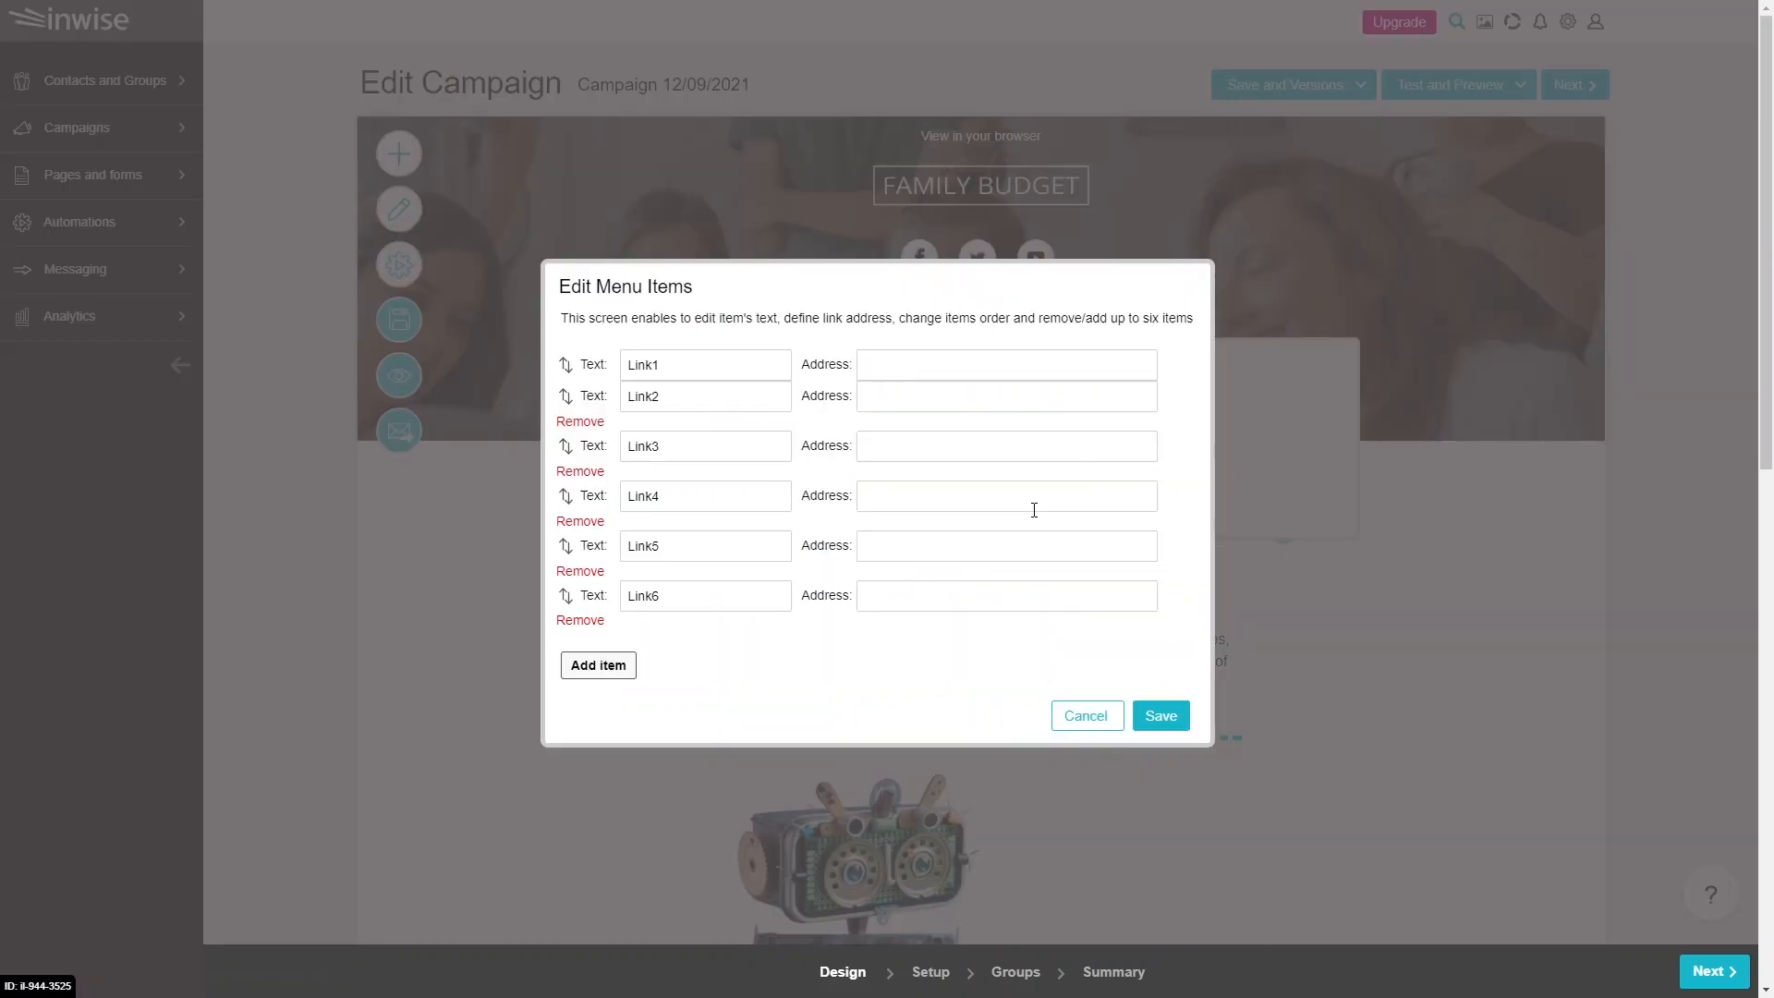
{"action": "left_click", "coordinate": [942, 365]}
{"action": "type", "text": "https://www.inwise.com"}
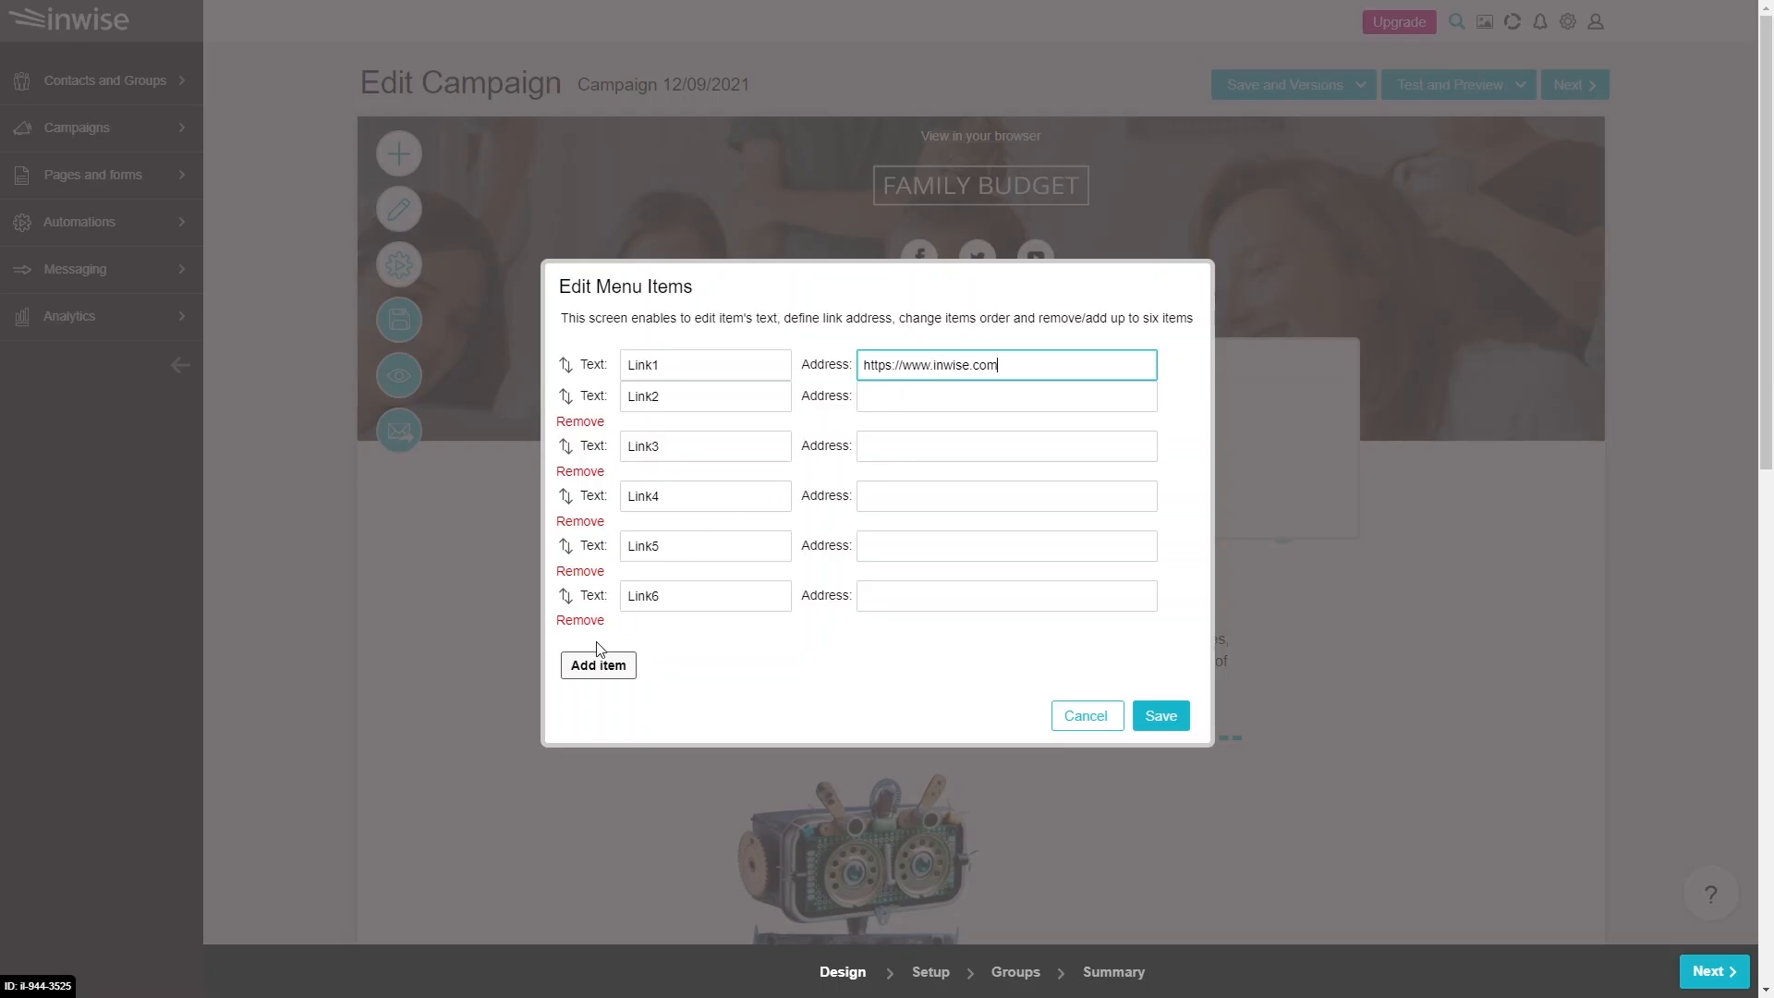
Step: Remove Link2 through Link6 from the menu items and save the menu
{"action": "left_click", "coordinate": [579, 621]}
{"action": "left_click", "coordinate": [578, 572]}
{"action": "left_click", "coordinate": [588, 522]}
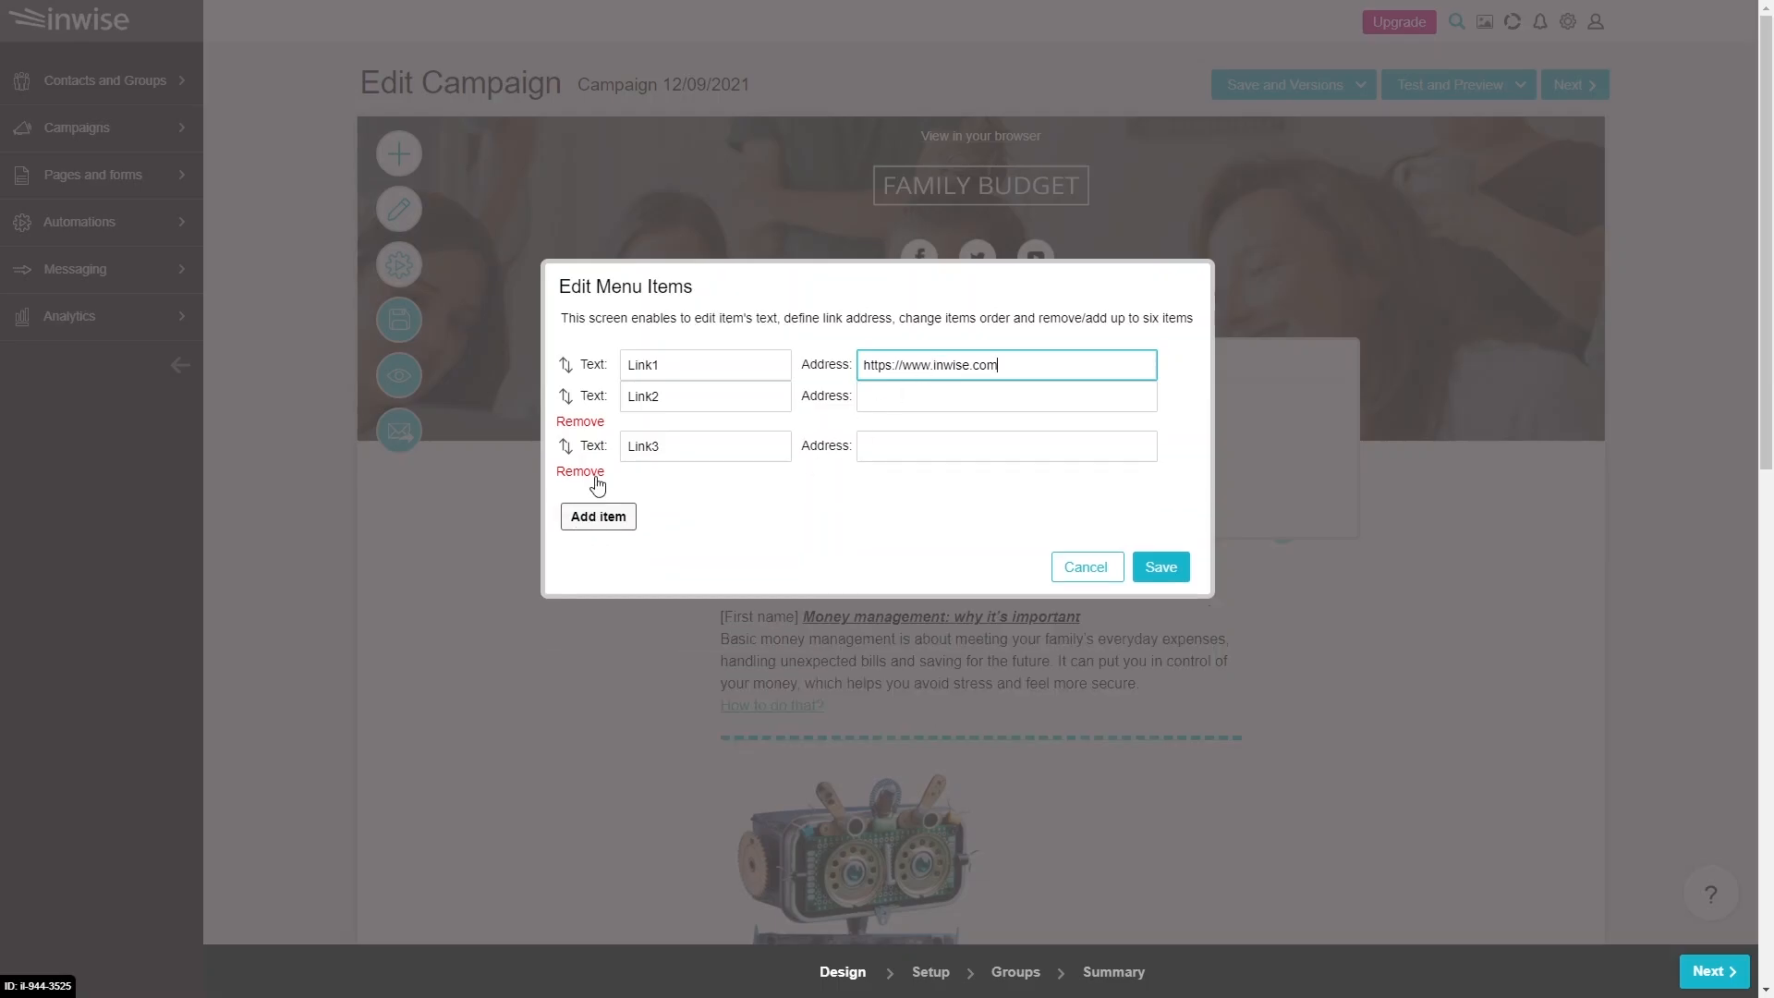
{"action": "left_click", "coordinate": [590, 473]}
{"action": "left_click", "coordinate": [590, 423]}
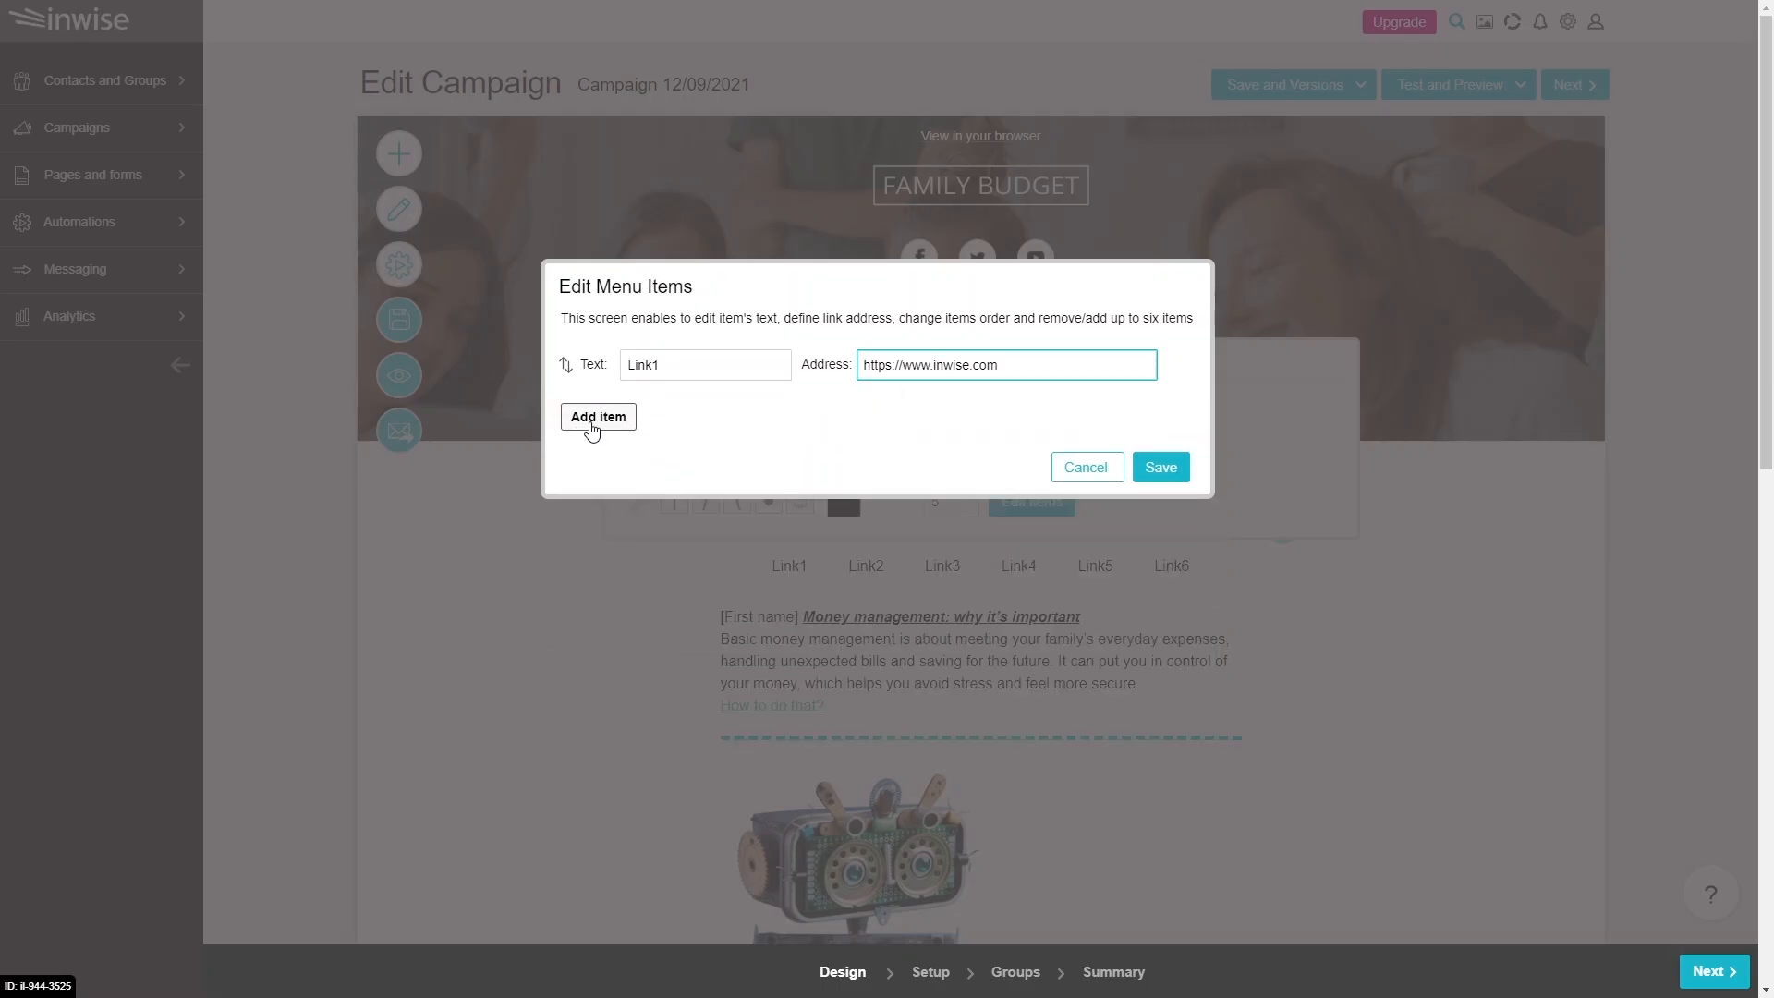
{"action": "left_click", "coordinate": [1166, 471]}
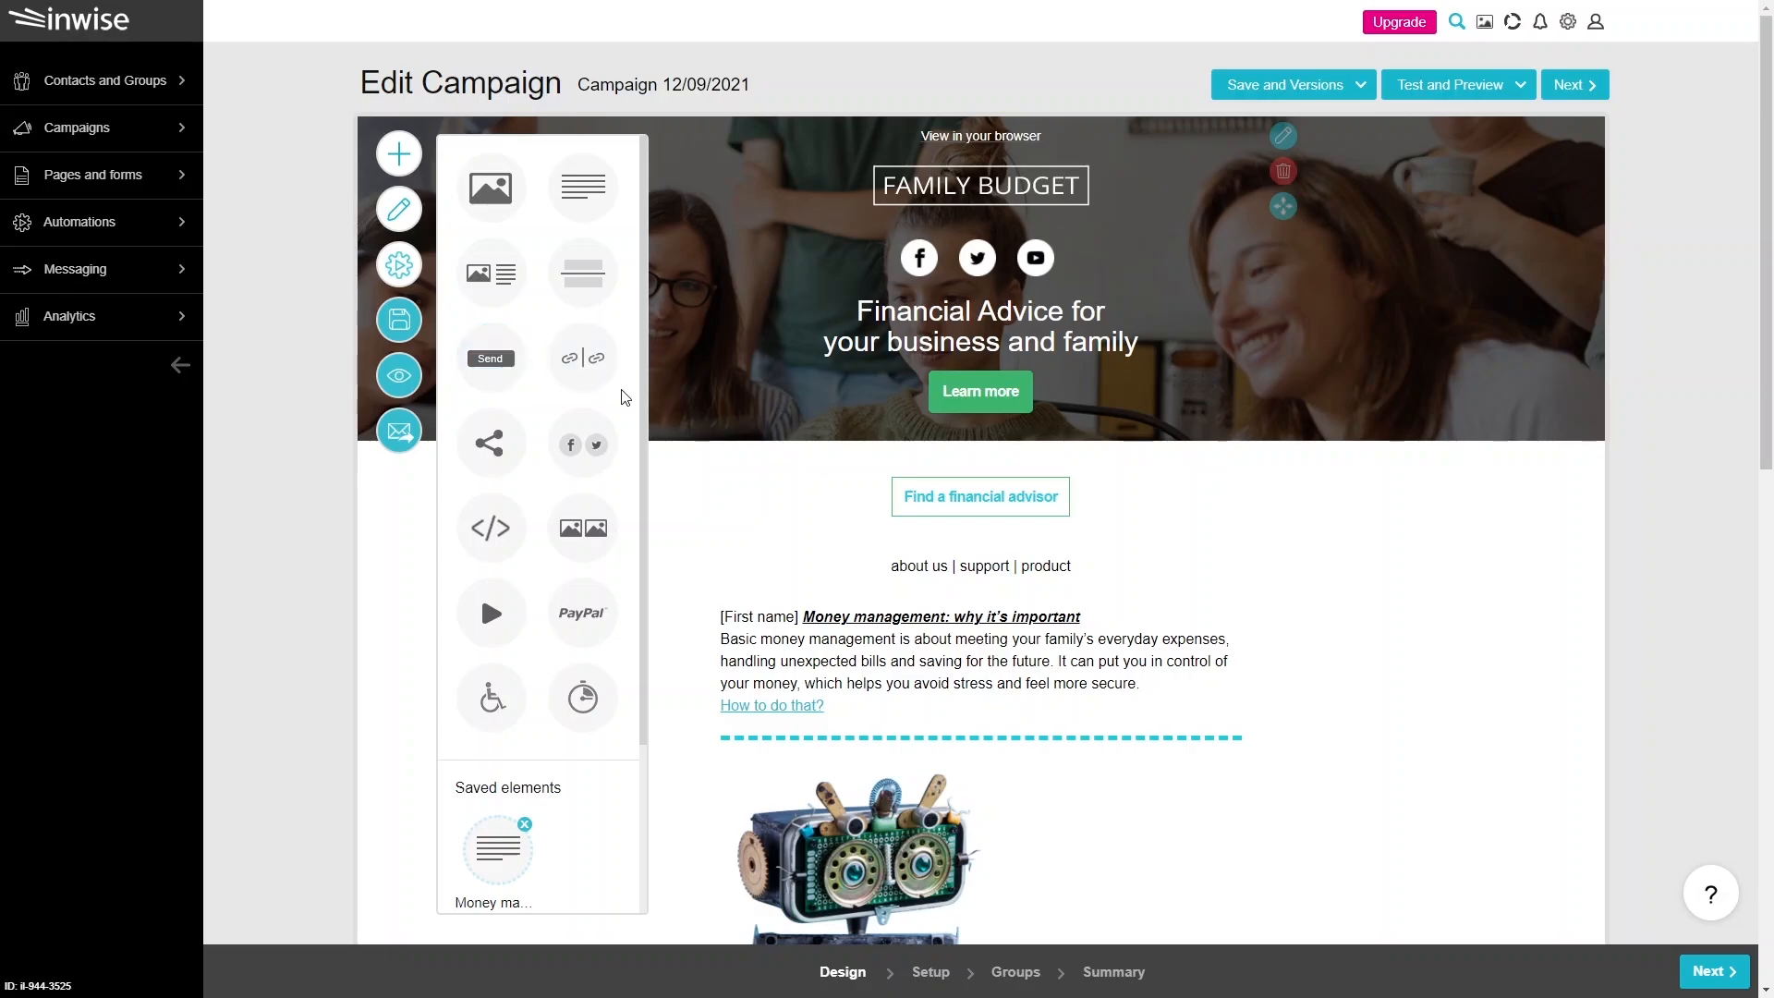
Step: Link the "Find a financial advisor" button to the landing page "Getting started with budgeting"
{"action": "left_click", "coordinate": [909, 511]}
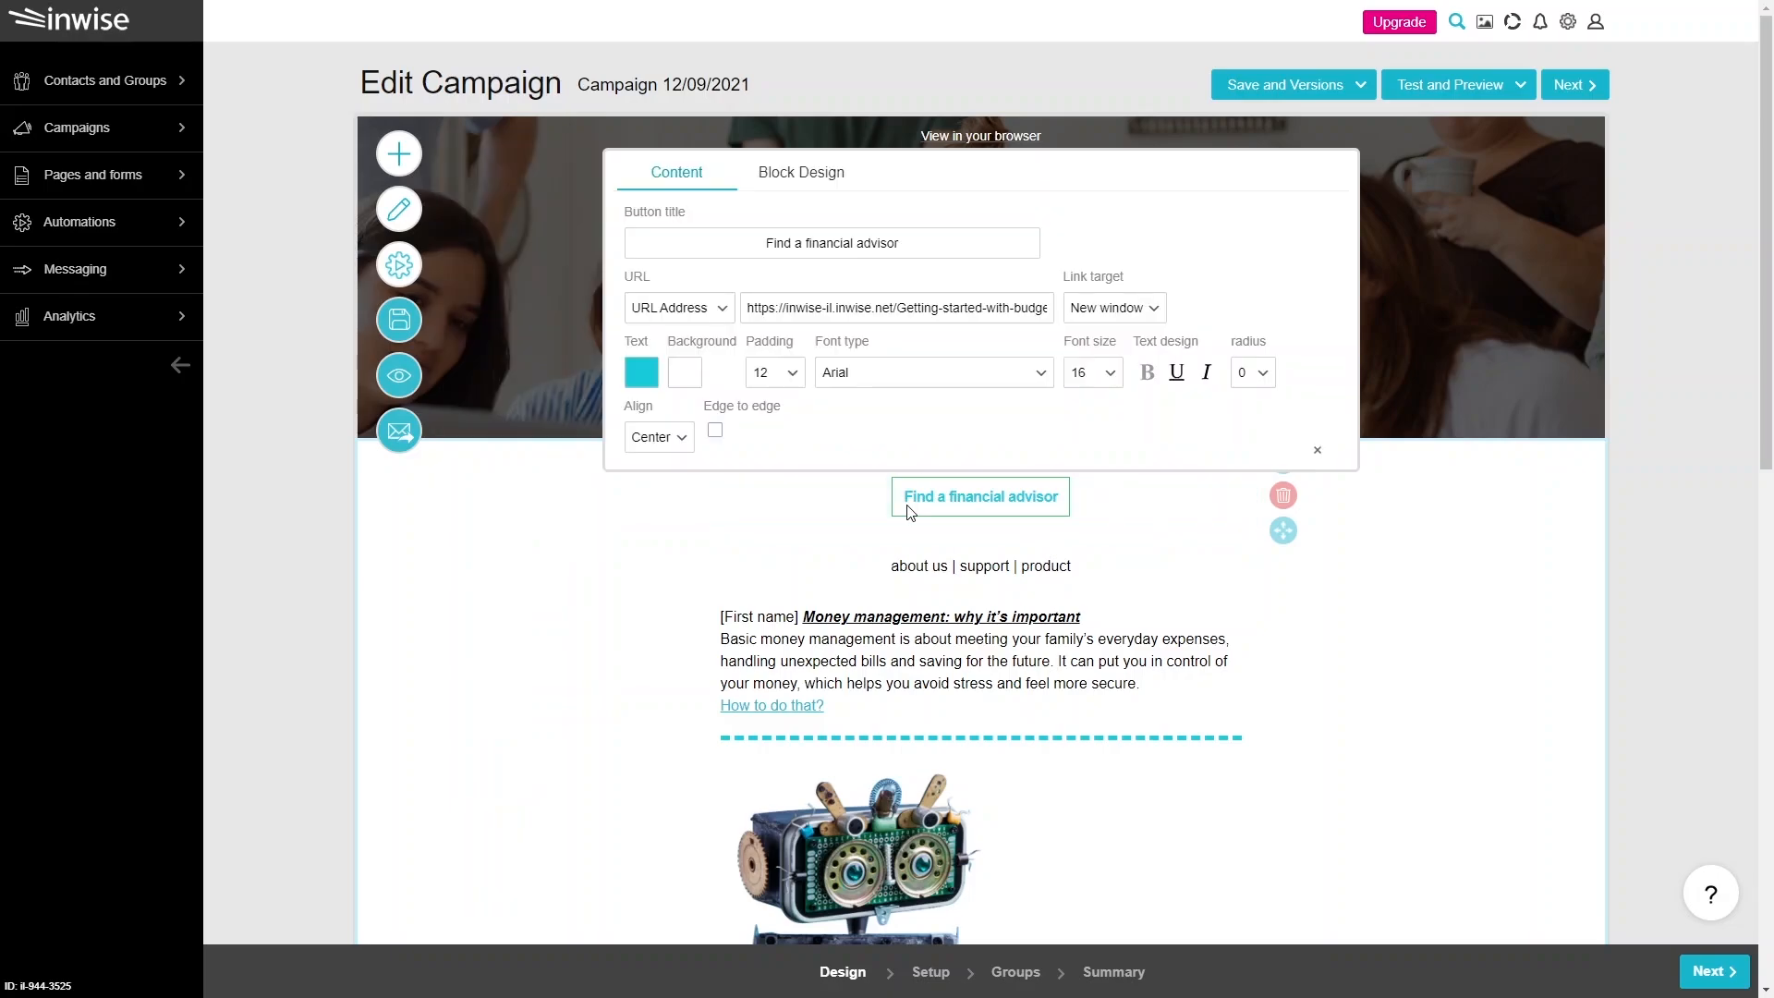
{"action": "left_click", "coordinate": [935, 251]}
{"action": "key", "text": "ctrl+shift+Left"}
{"action": "key", "text": "ctrl+shift+Left"}
{"action": "key", "text": "ctrl+shift+Left"}
{"action": "key", "text": "ctrl+shift+Left"}
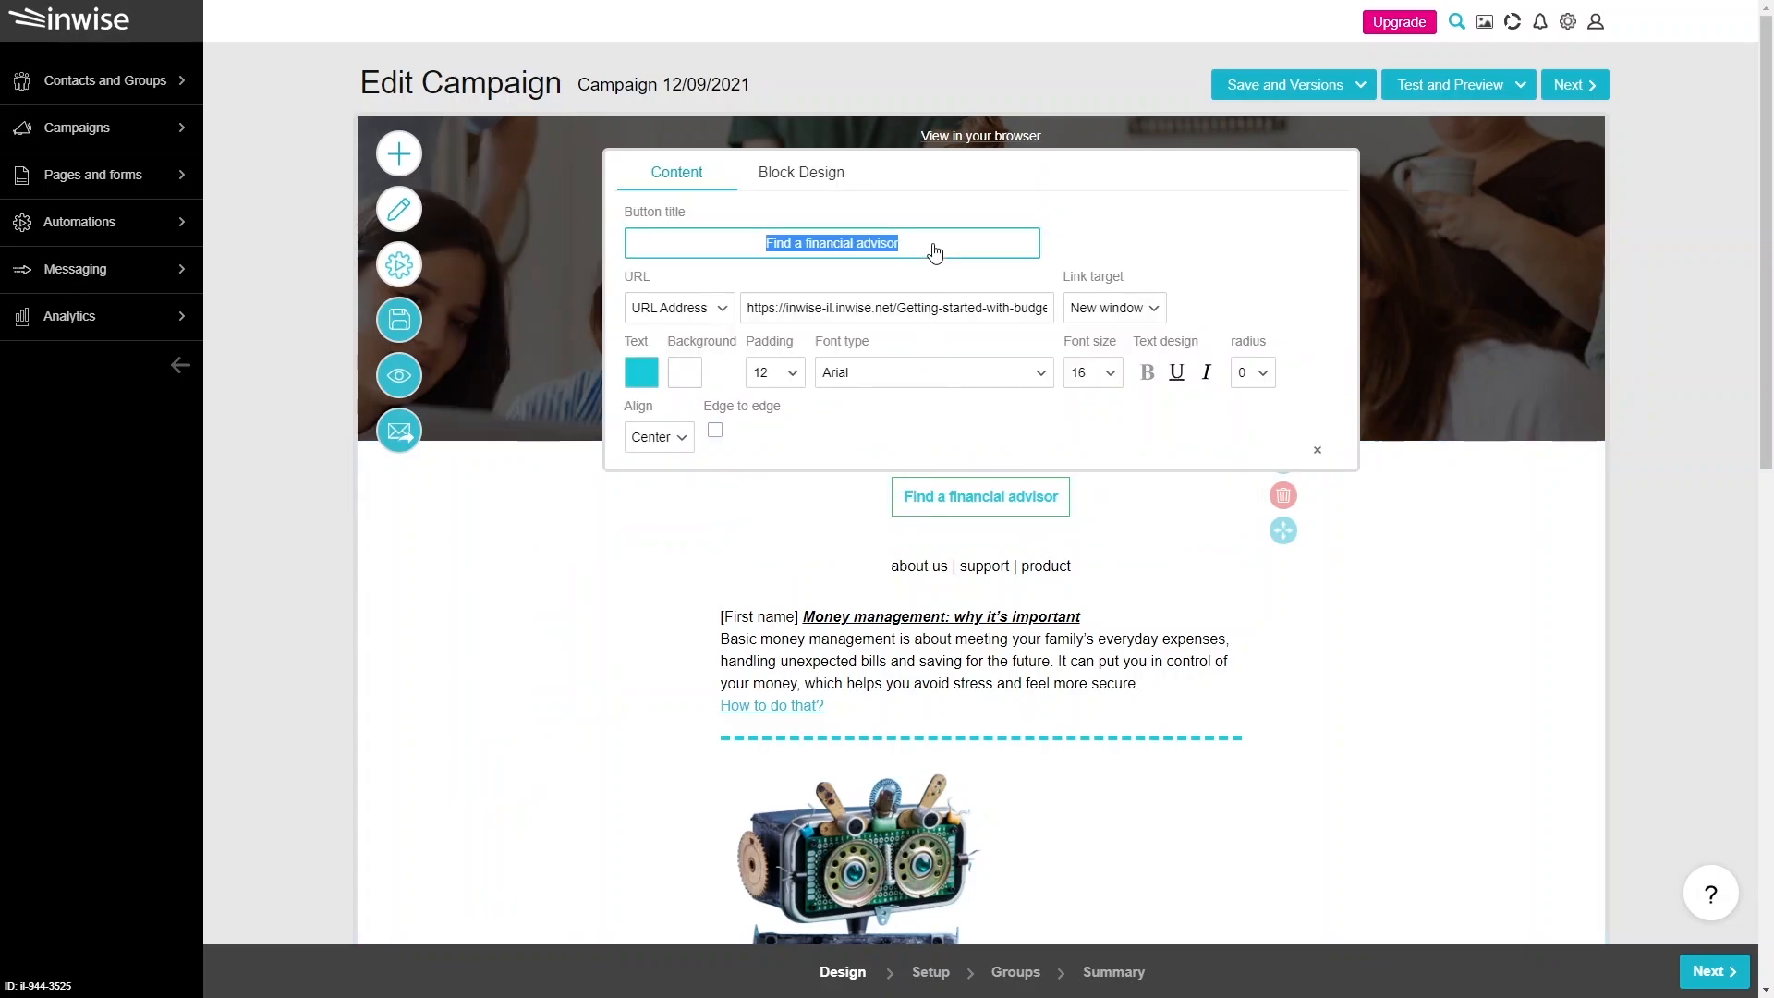
{"action": "left_click", "coordinate": [723, 314]}
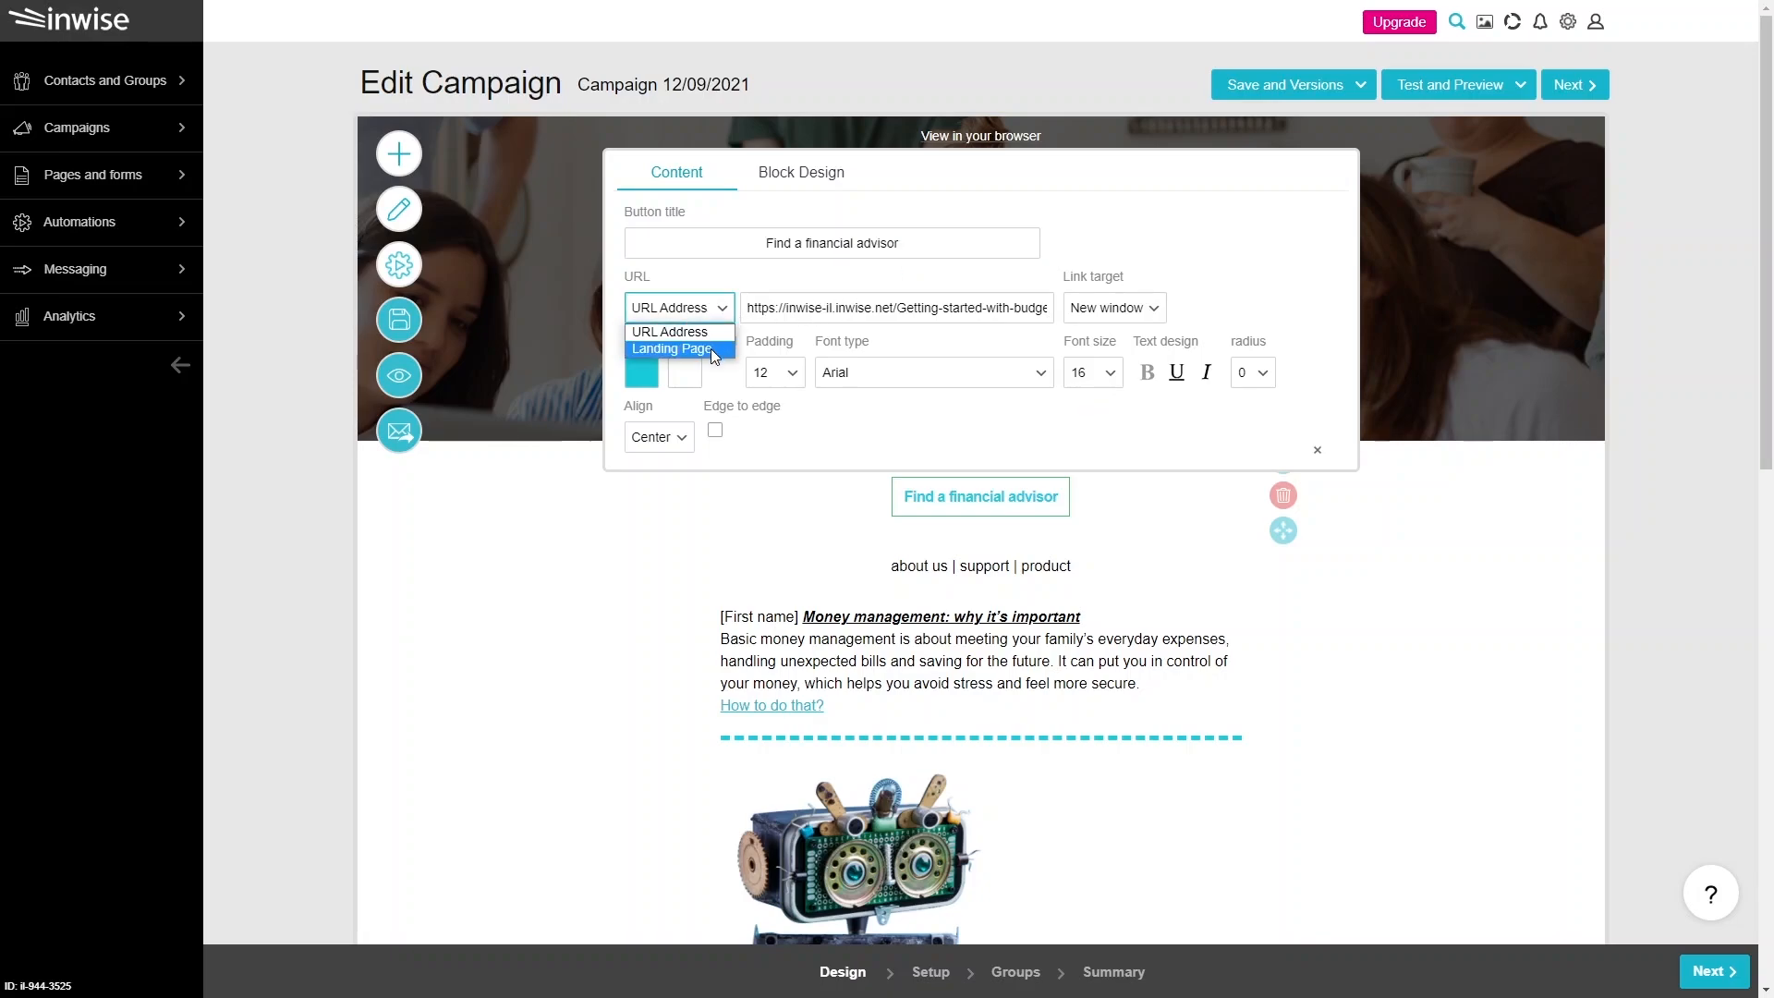
{"action": "left_click", "coordinate": [713, 349]}
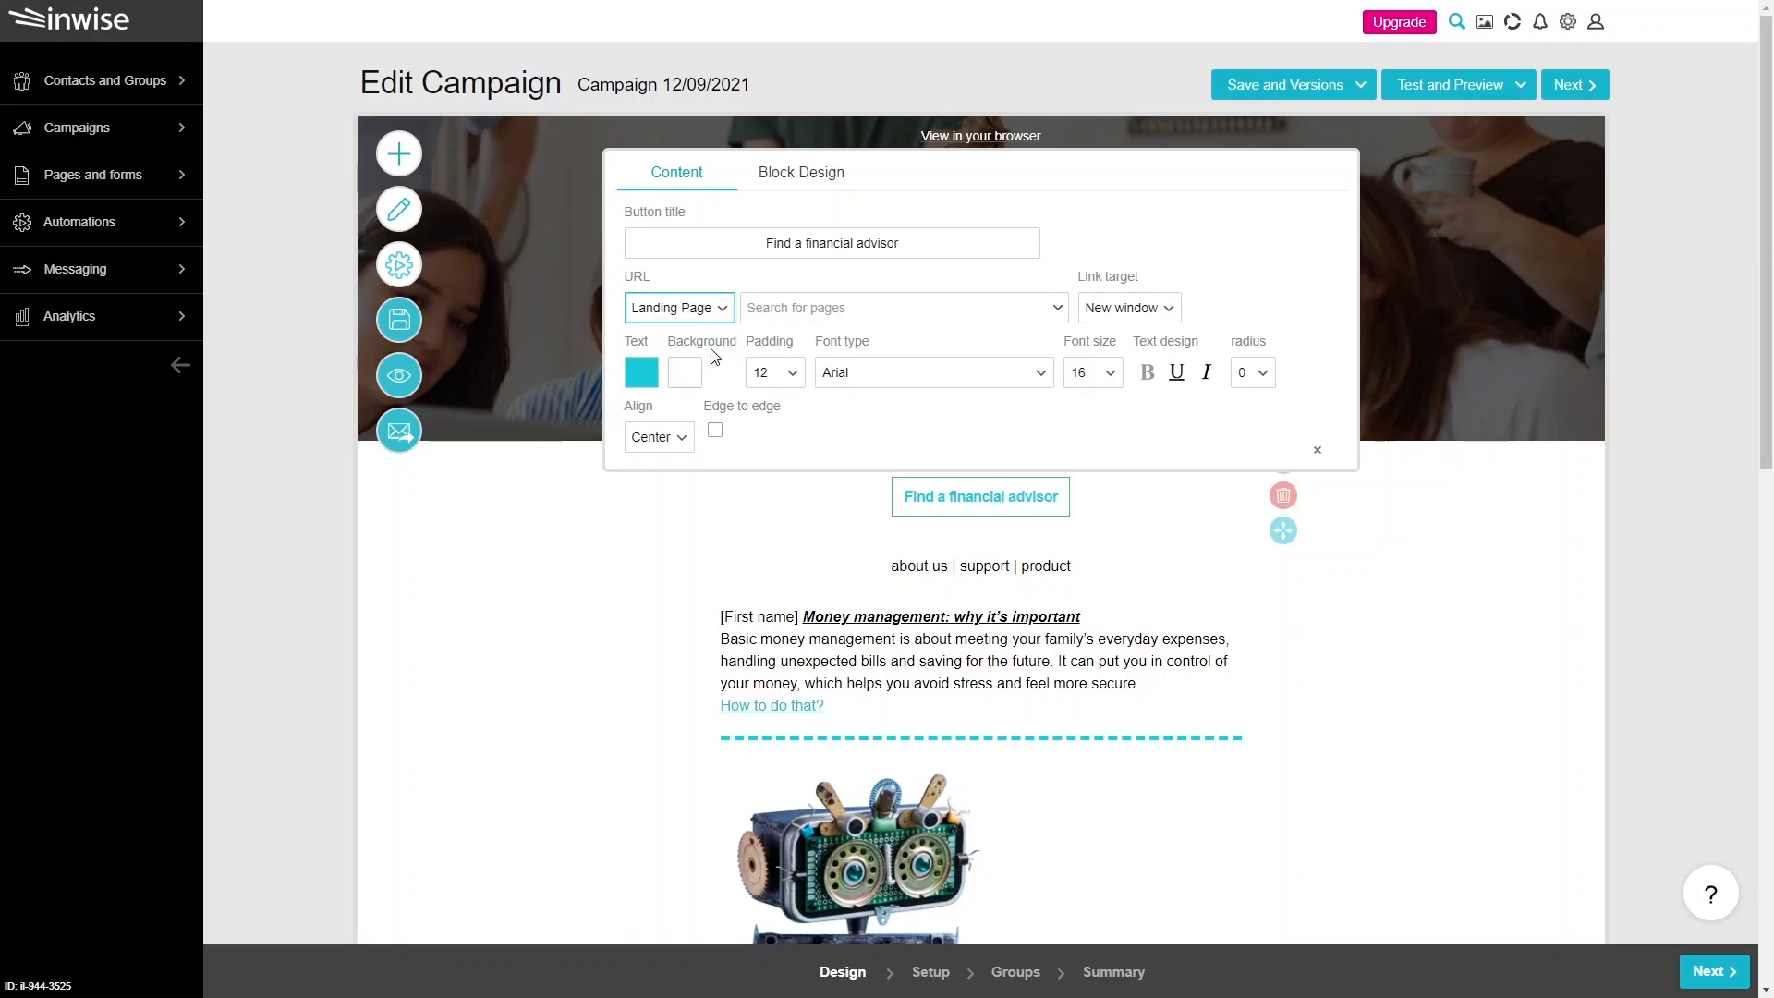
{"action": "left_click", "coordinate": [792, 319]}
{"action": "left_click", "coordinate": [801, 378]}
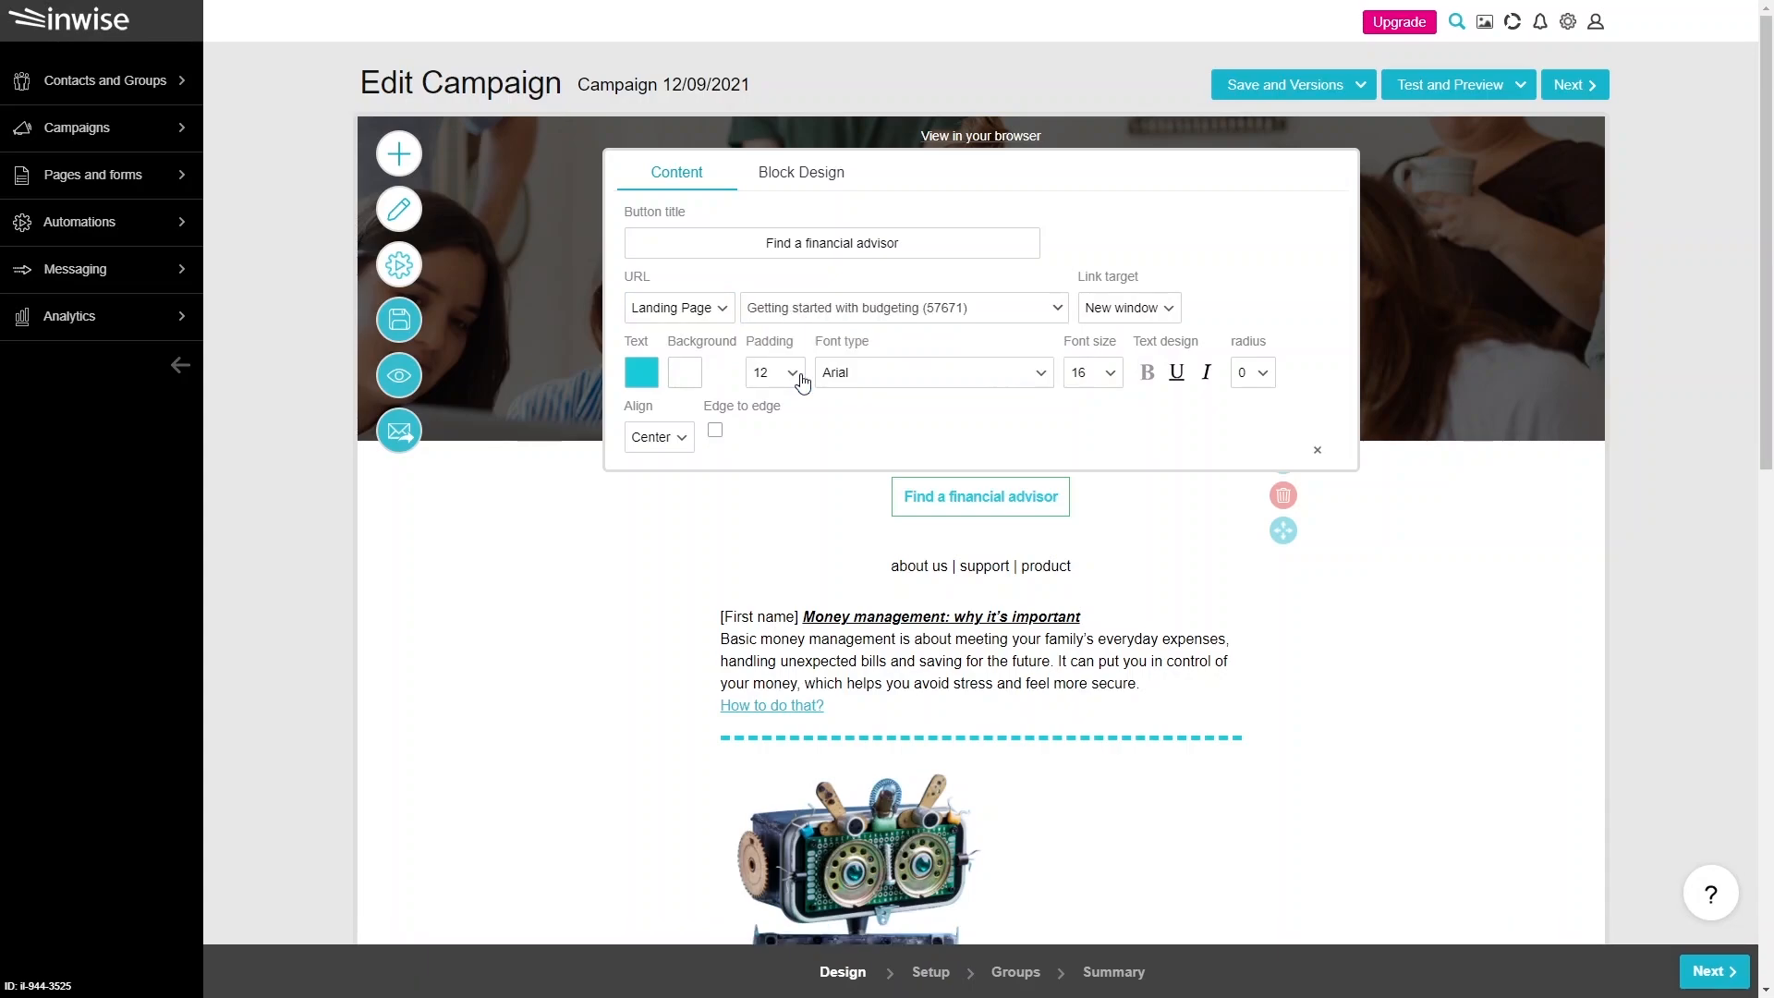
Step: Set the "Find a financial advisor" button's text color to green
{"action": "left_click", "coordinate": [724, 319]}
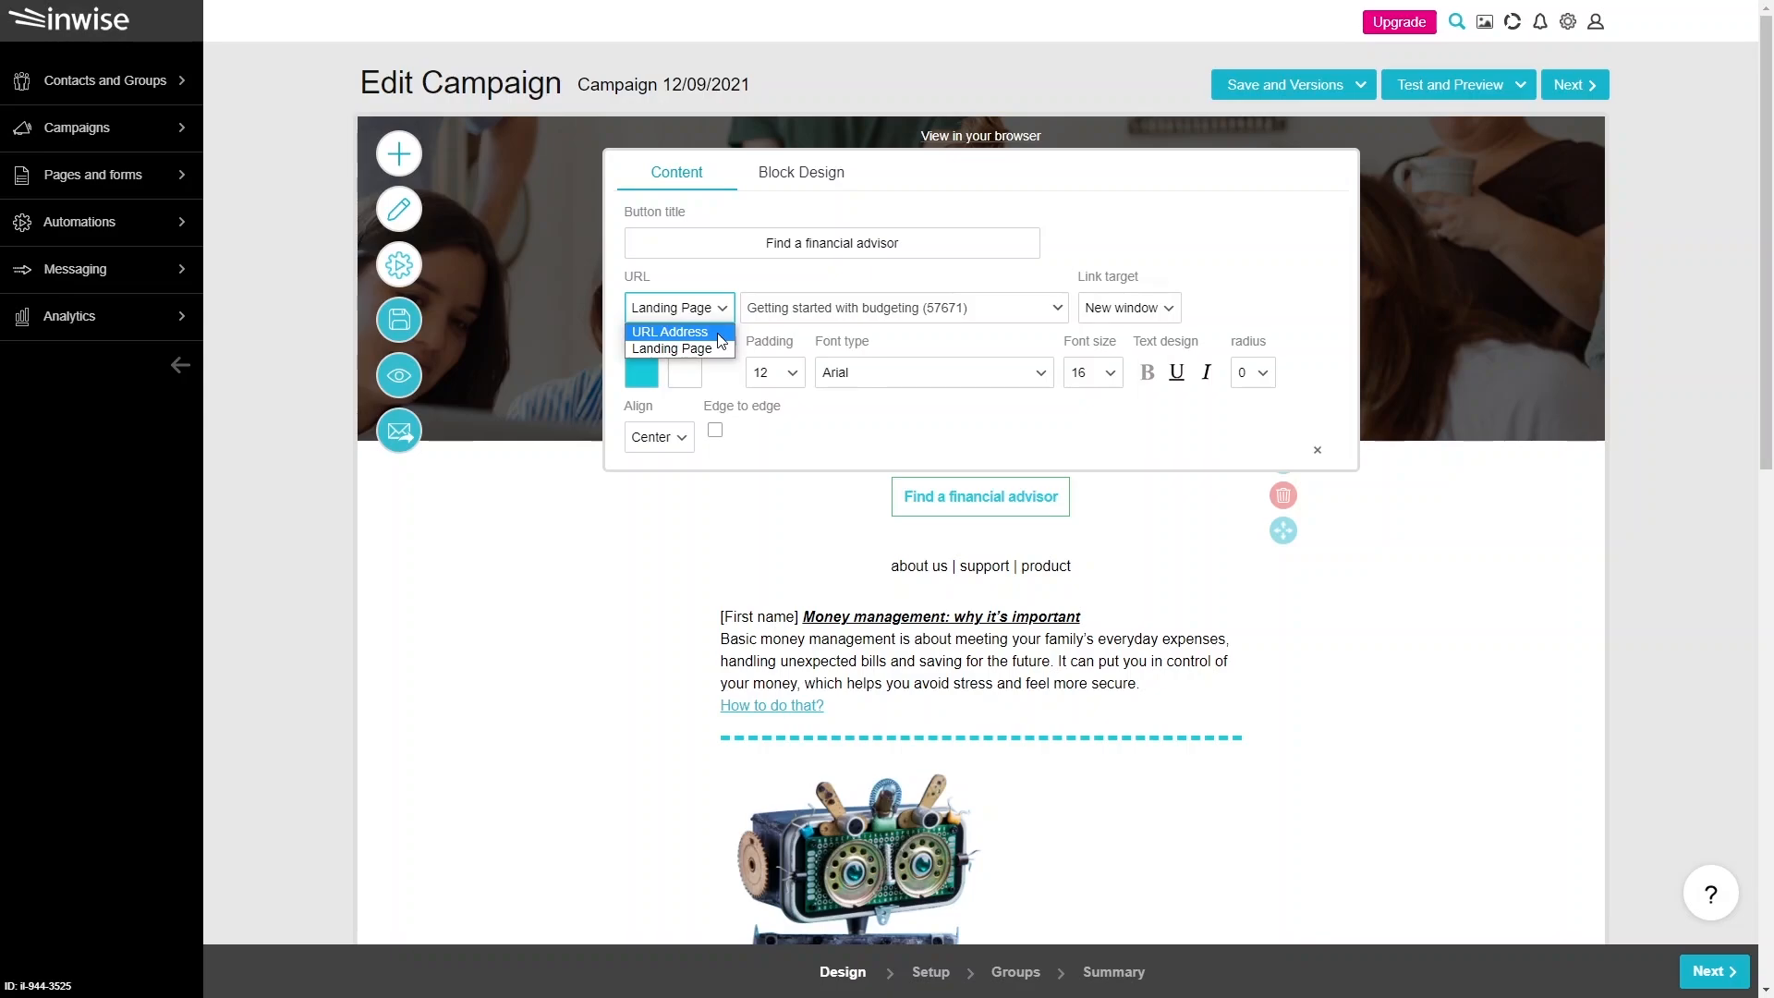
{"action": "left_click", "coordinate": [643, 375]}
{"action": "left_click", "coordinate": [642, 562]}
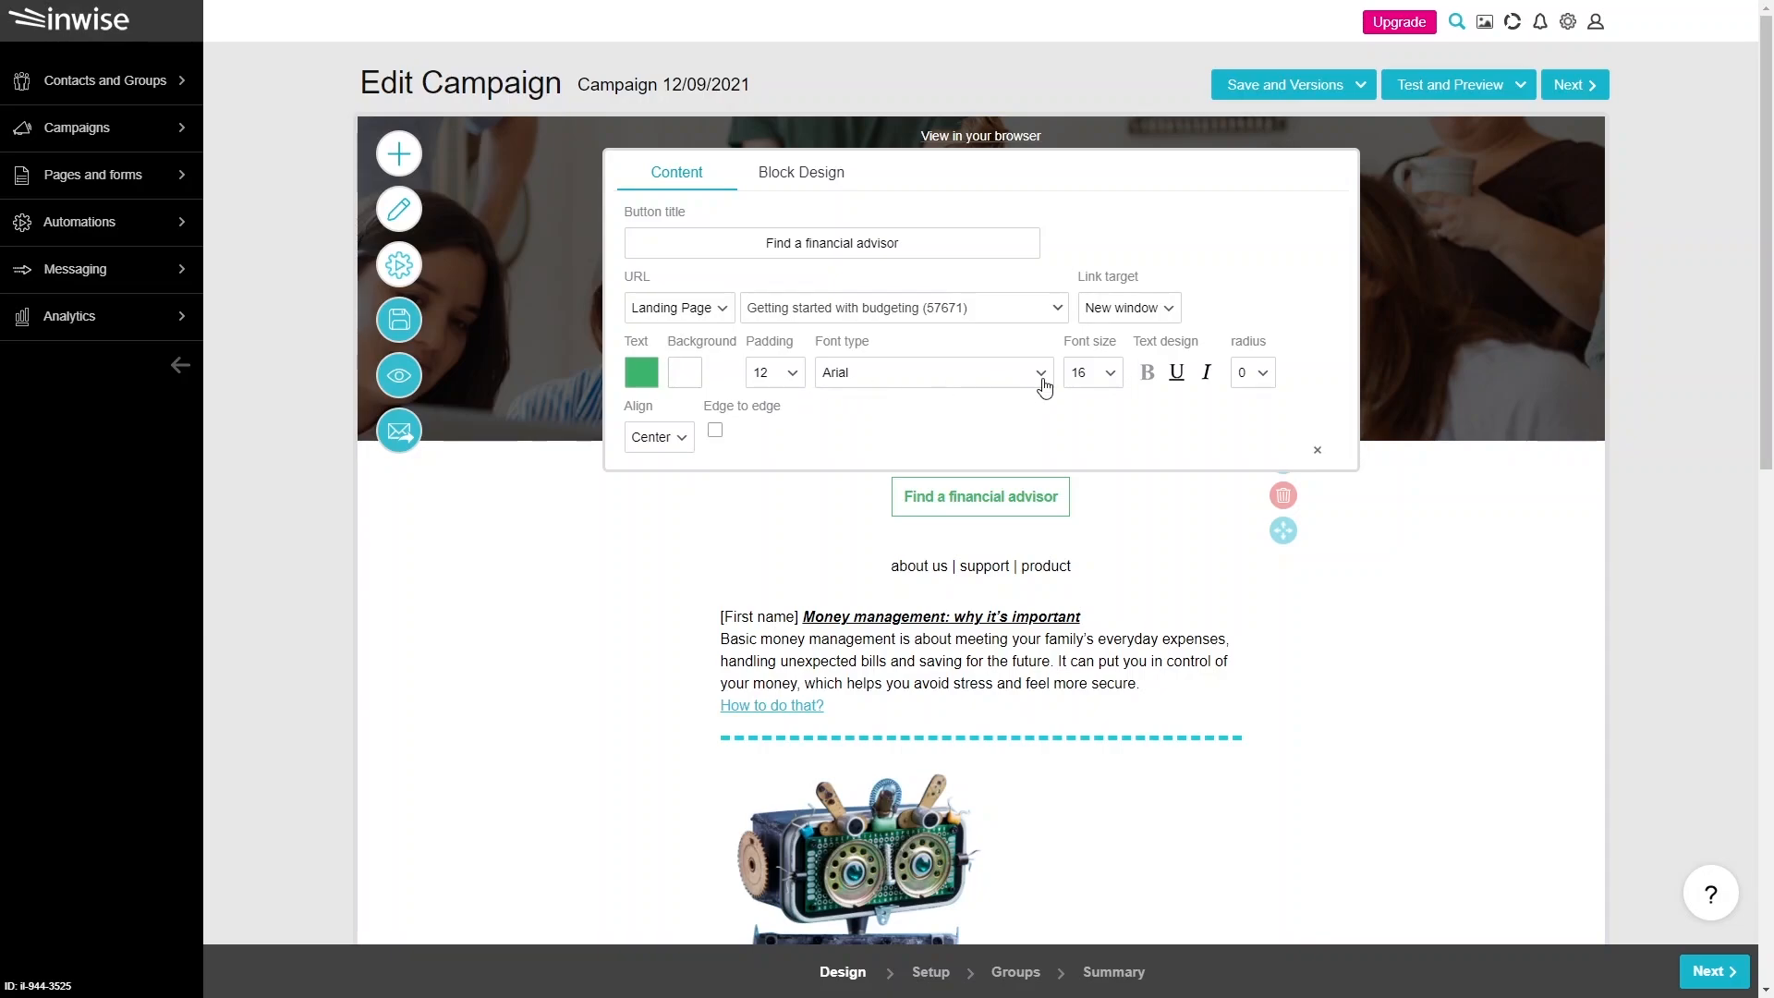
Step: Try a corner radius of 10 on the "Find a financial advisor" button and set it back to 0
{"action": "left_click", "coordinate": [1264, 384]}
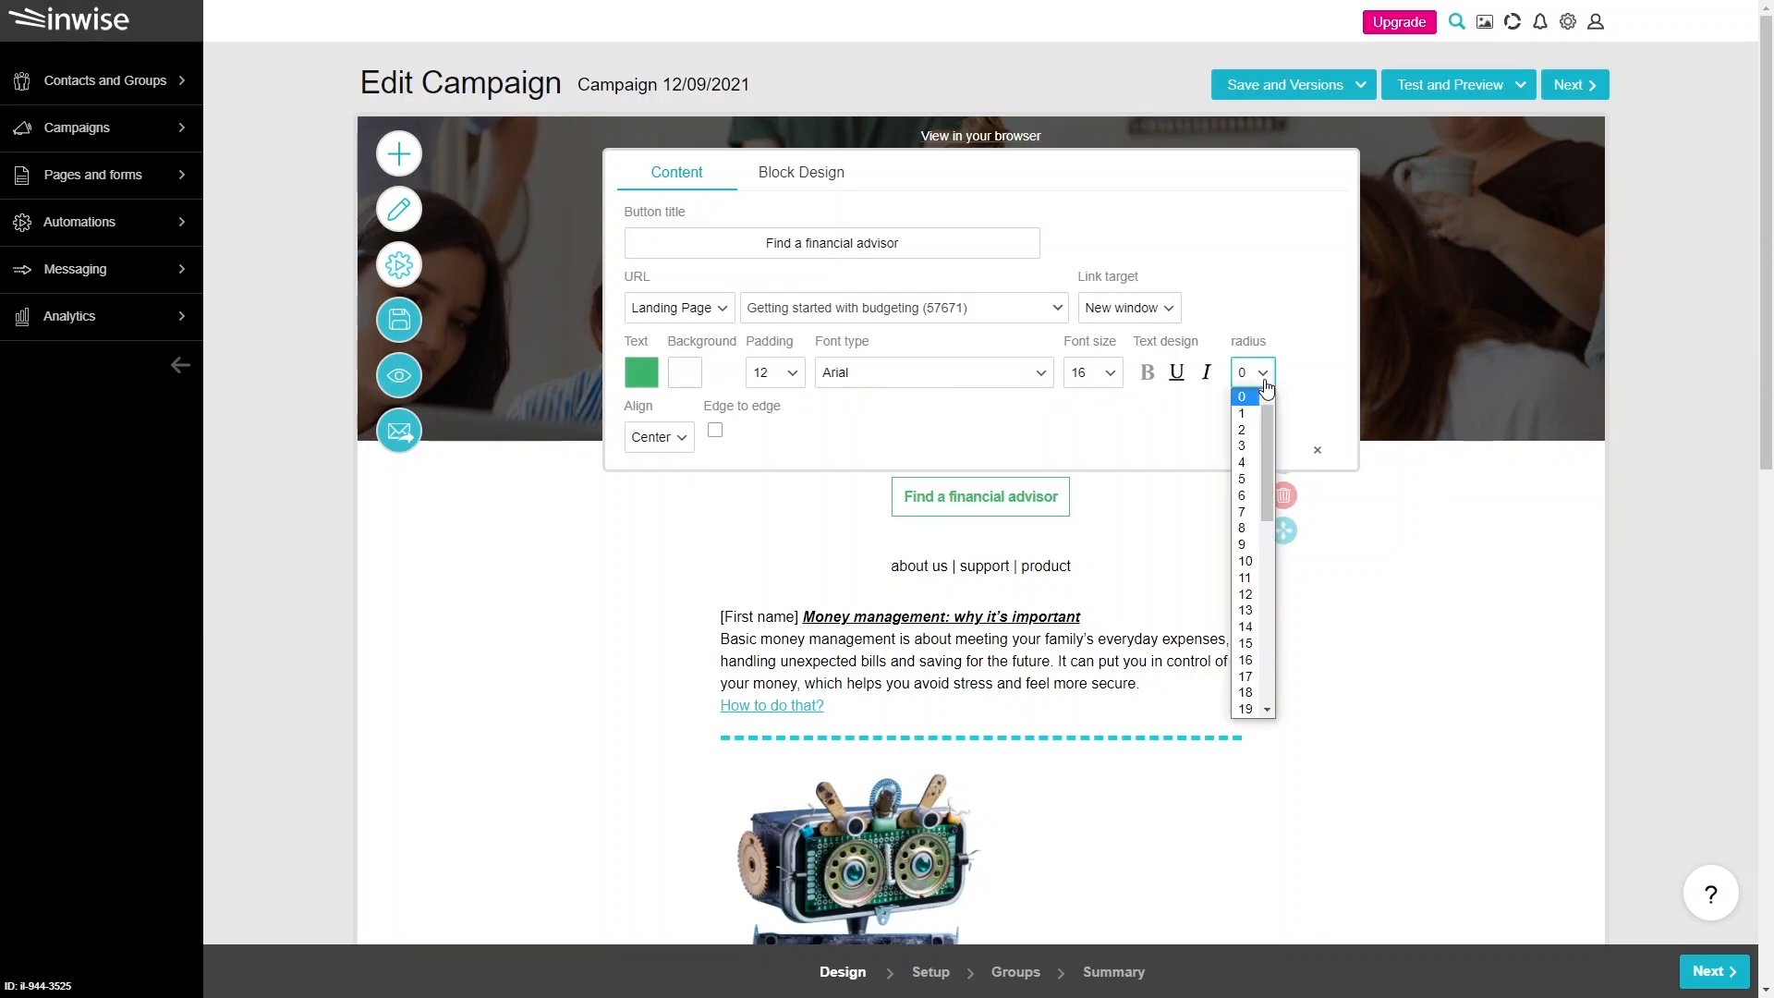
{"action": "left_click", "coordinate": [1241, 563]}
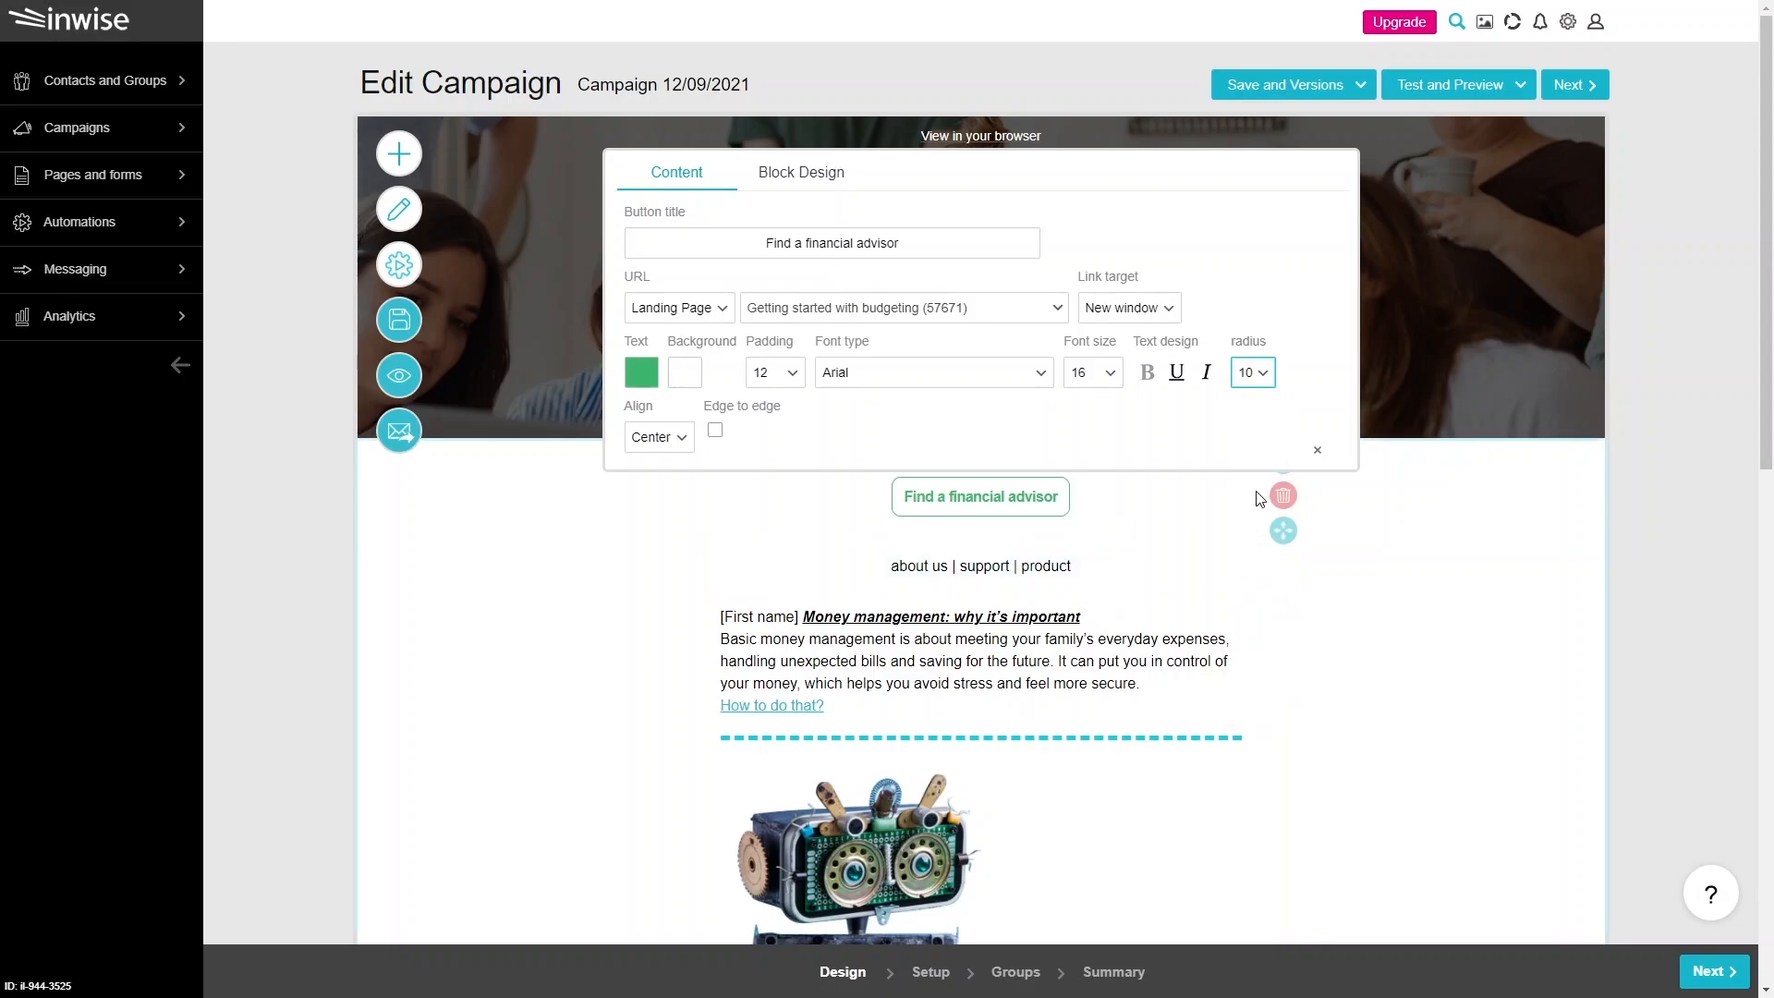
{"action": "left_click", "coordinate": [1261, 382]}
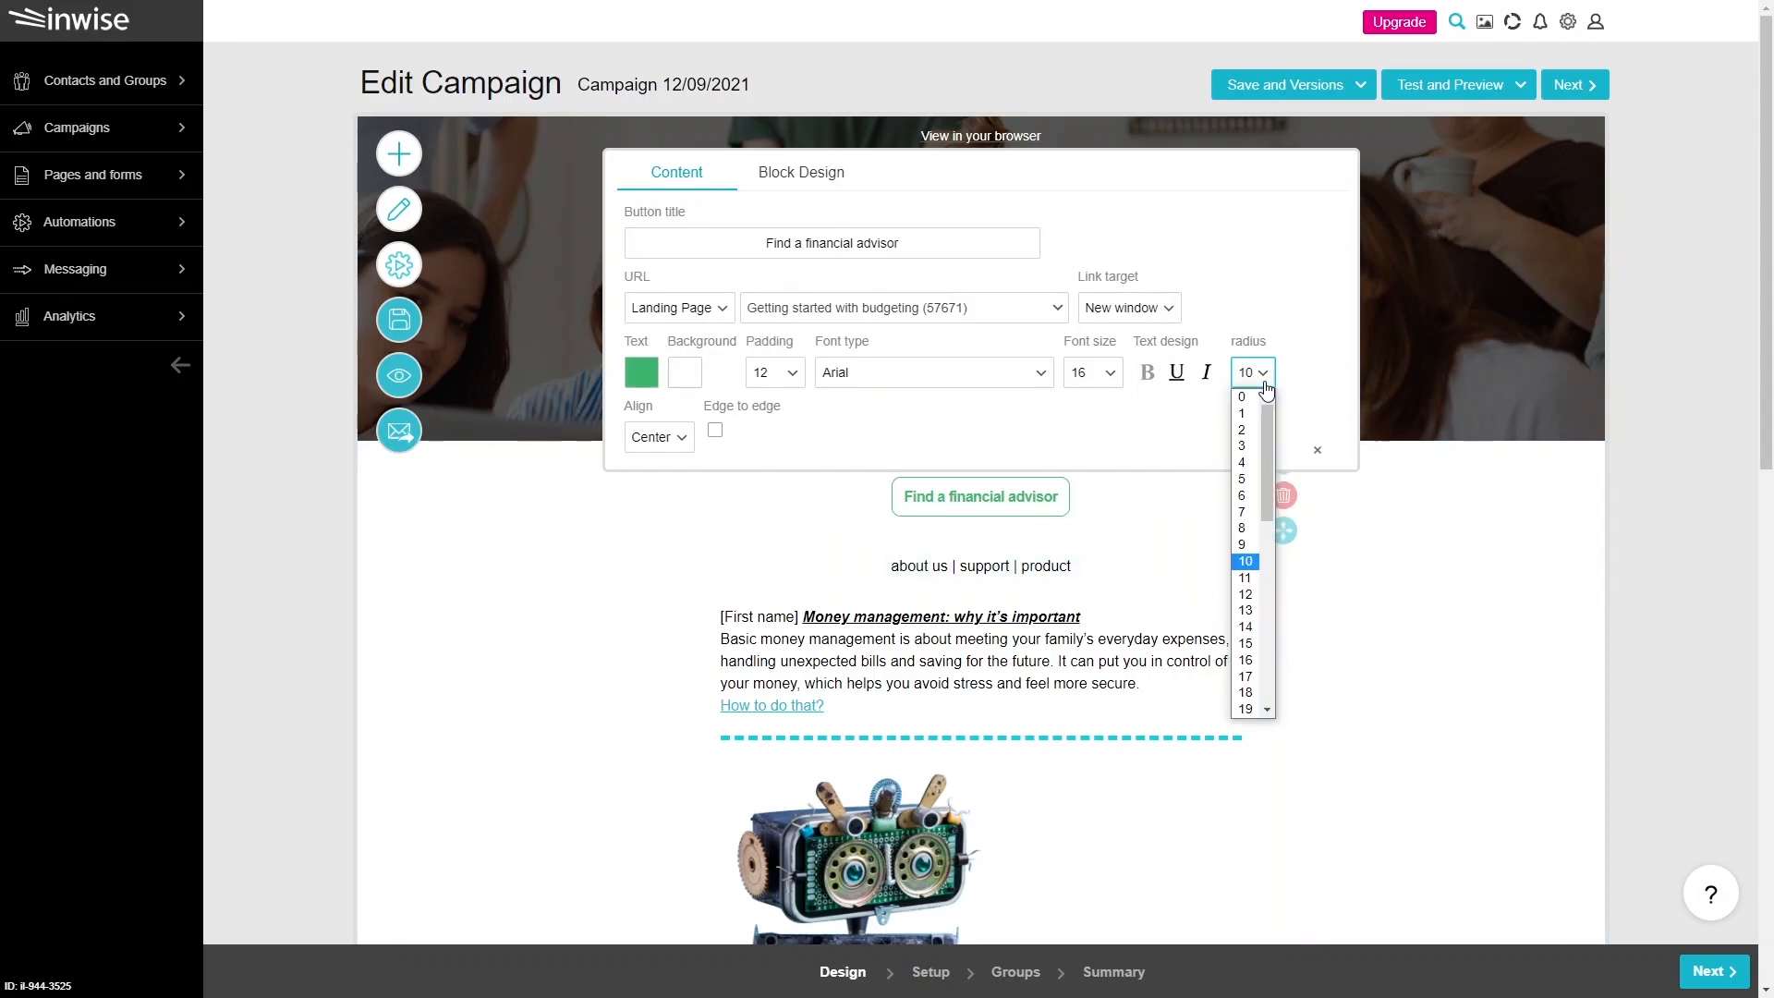
{"action": "left_click", "coordinate": [1254, 399]}
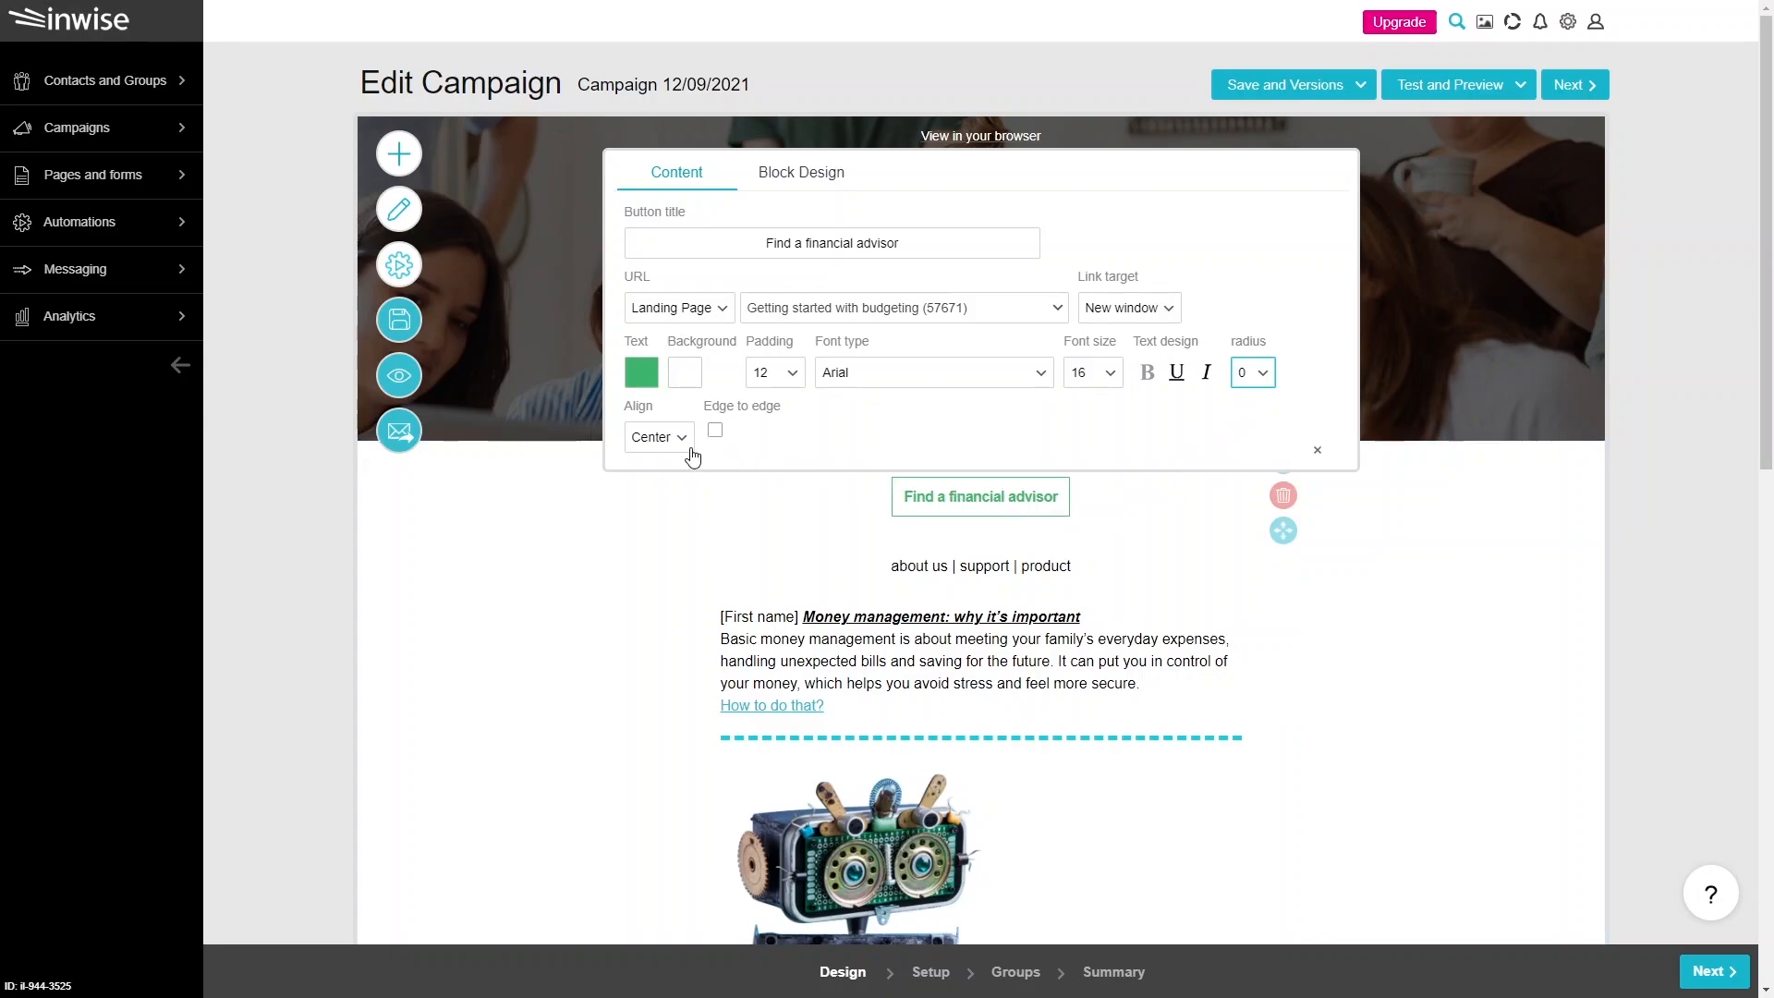
Step: Align the "Find a financial advisor" button to the center and make it span edge to edge
{"action": "left_click", "coordinate": [683, 451]}
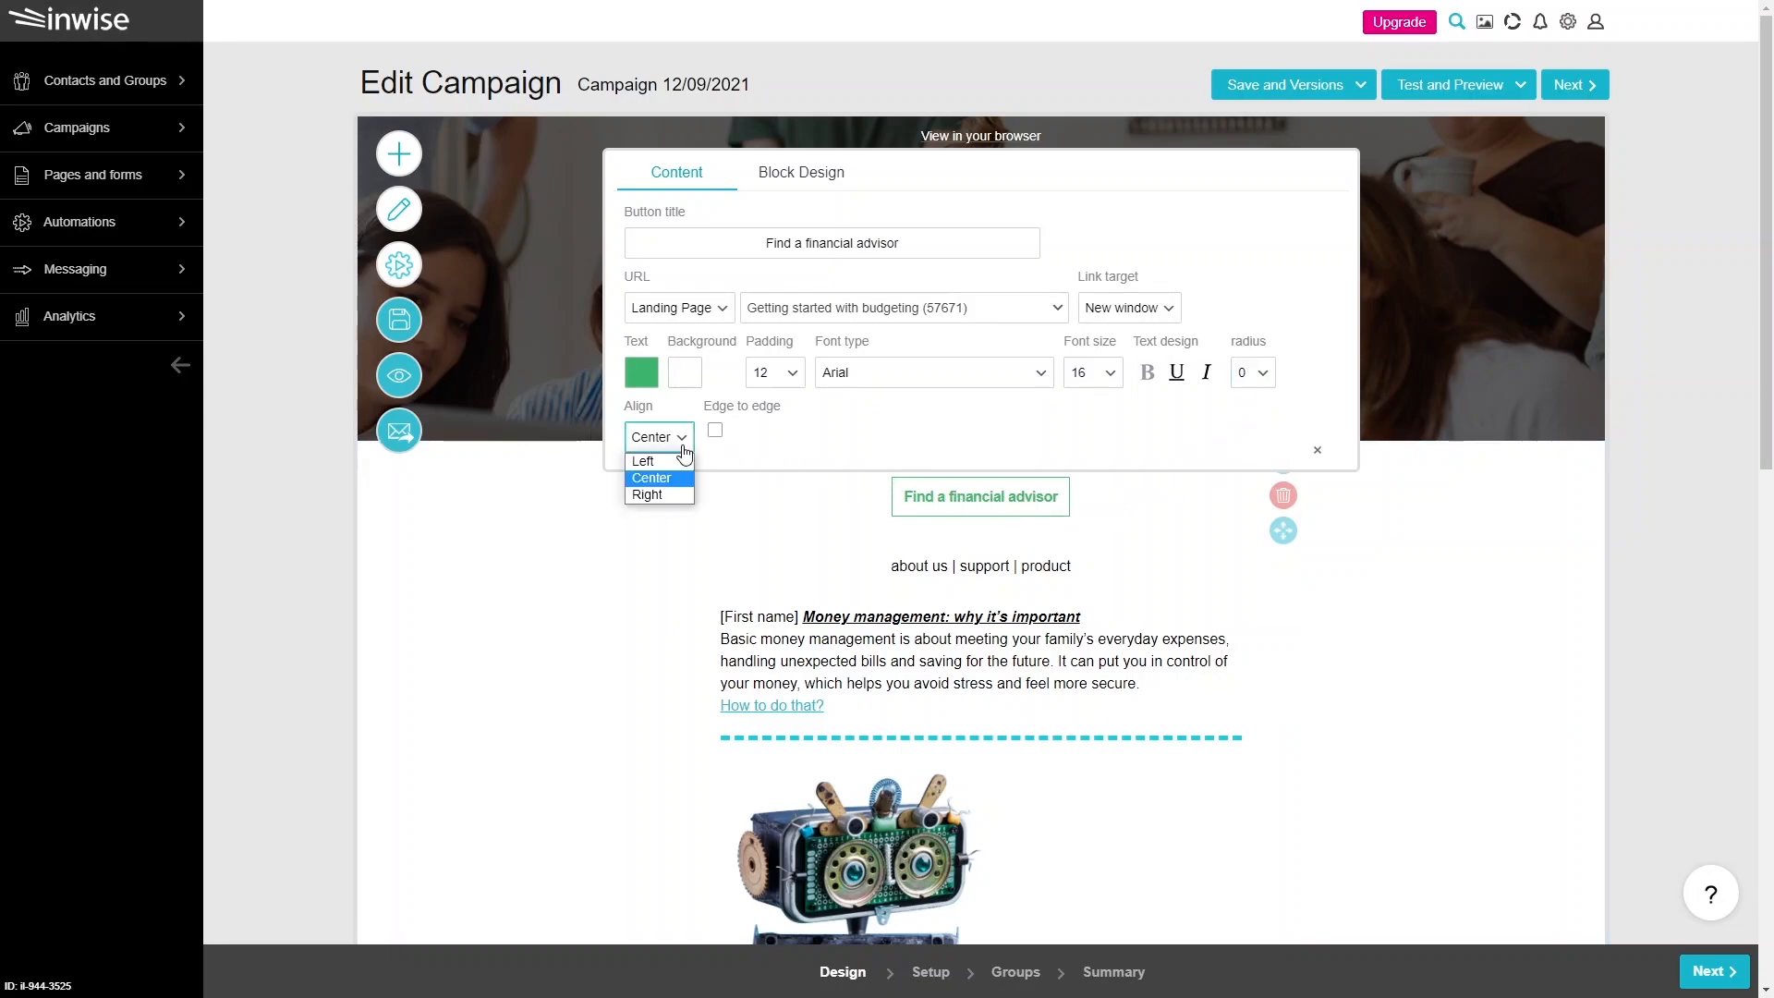
{"action": "left_click", "coordinate": [674, 480]}
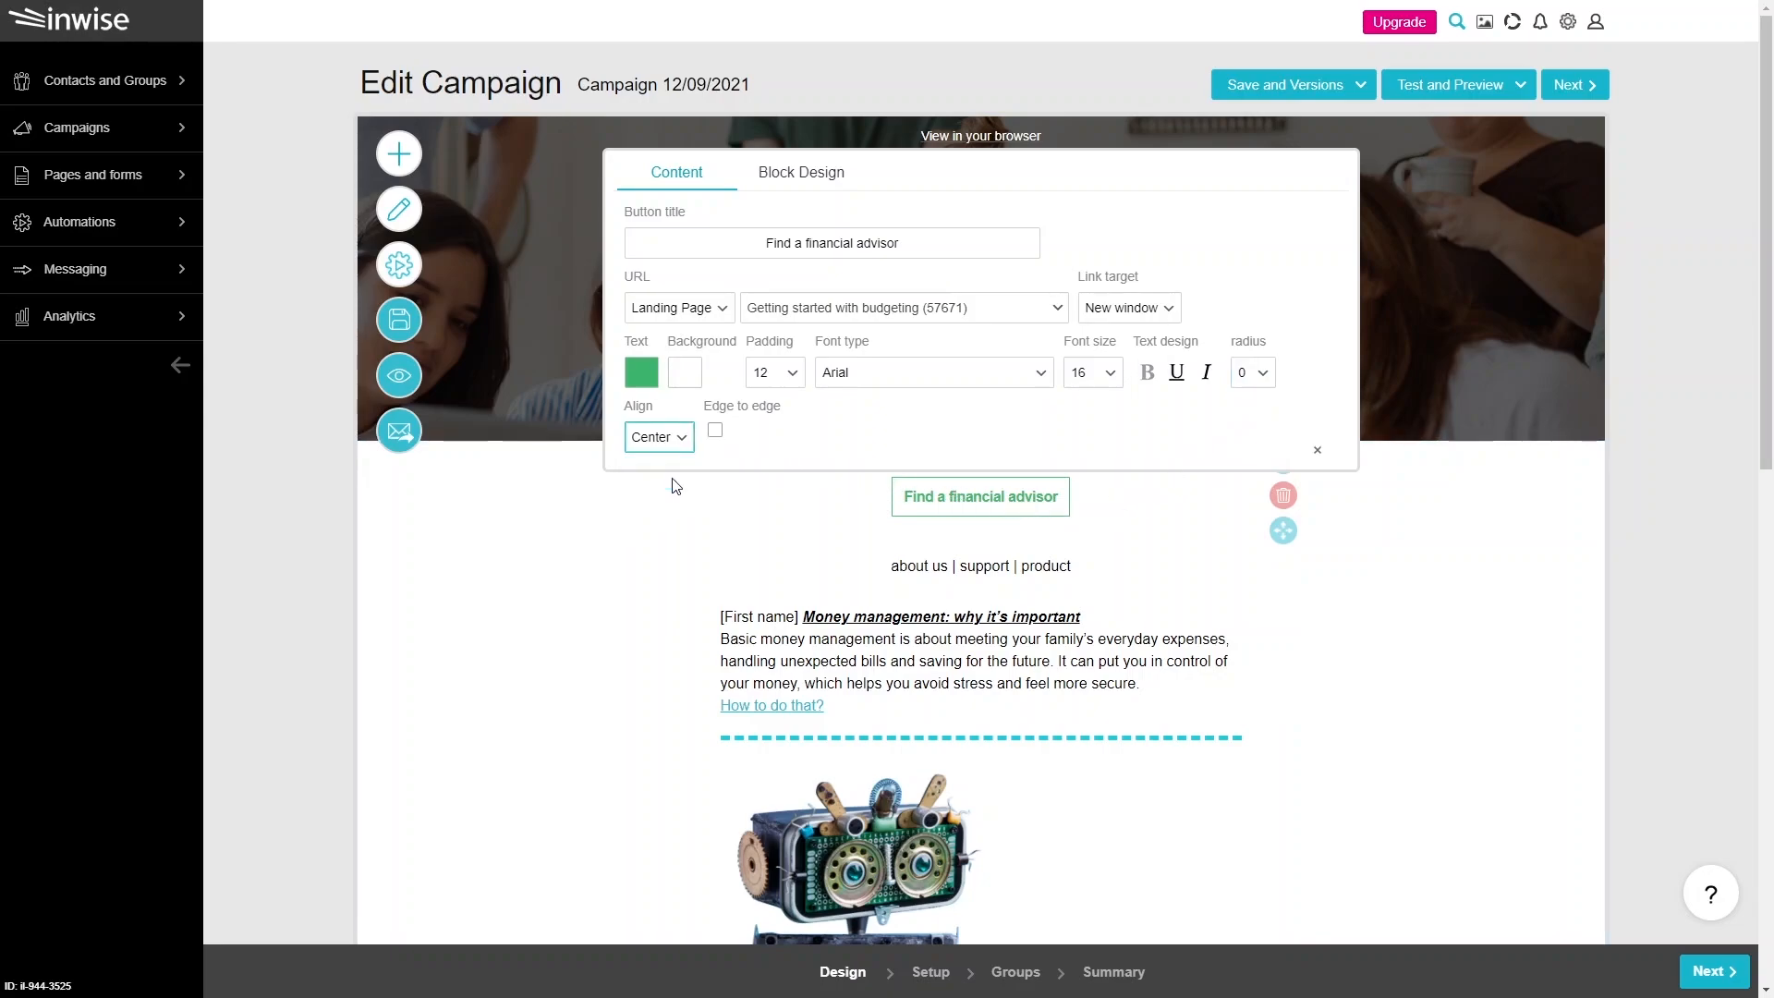
{"action": "left_click", "coordinate": [715, 434]}
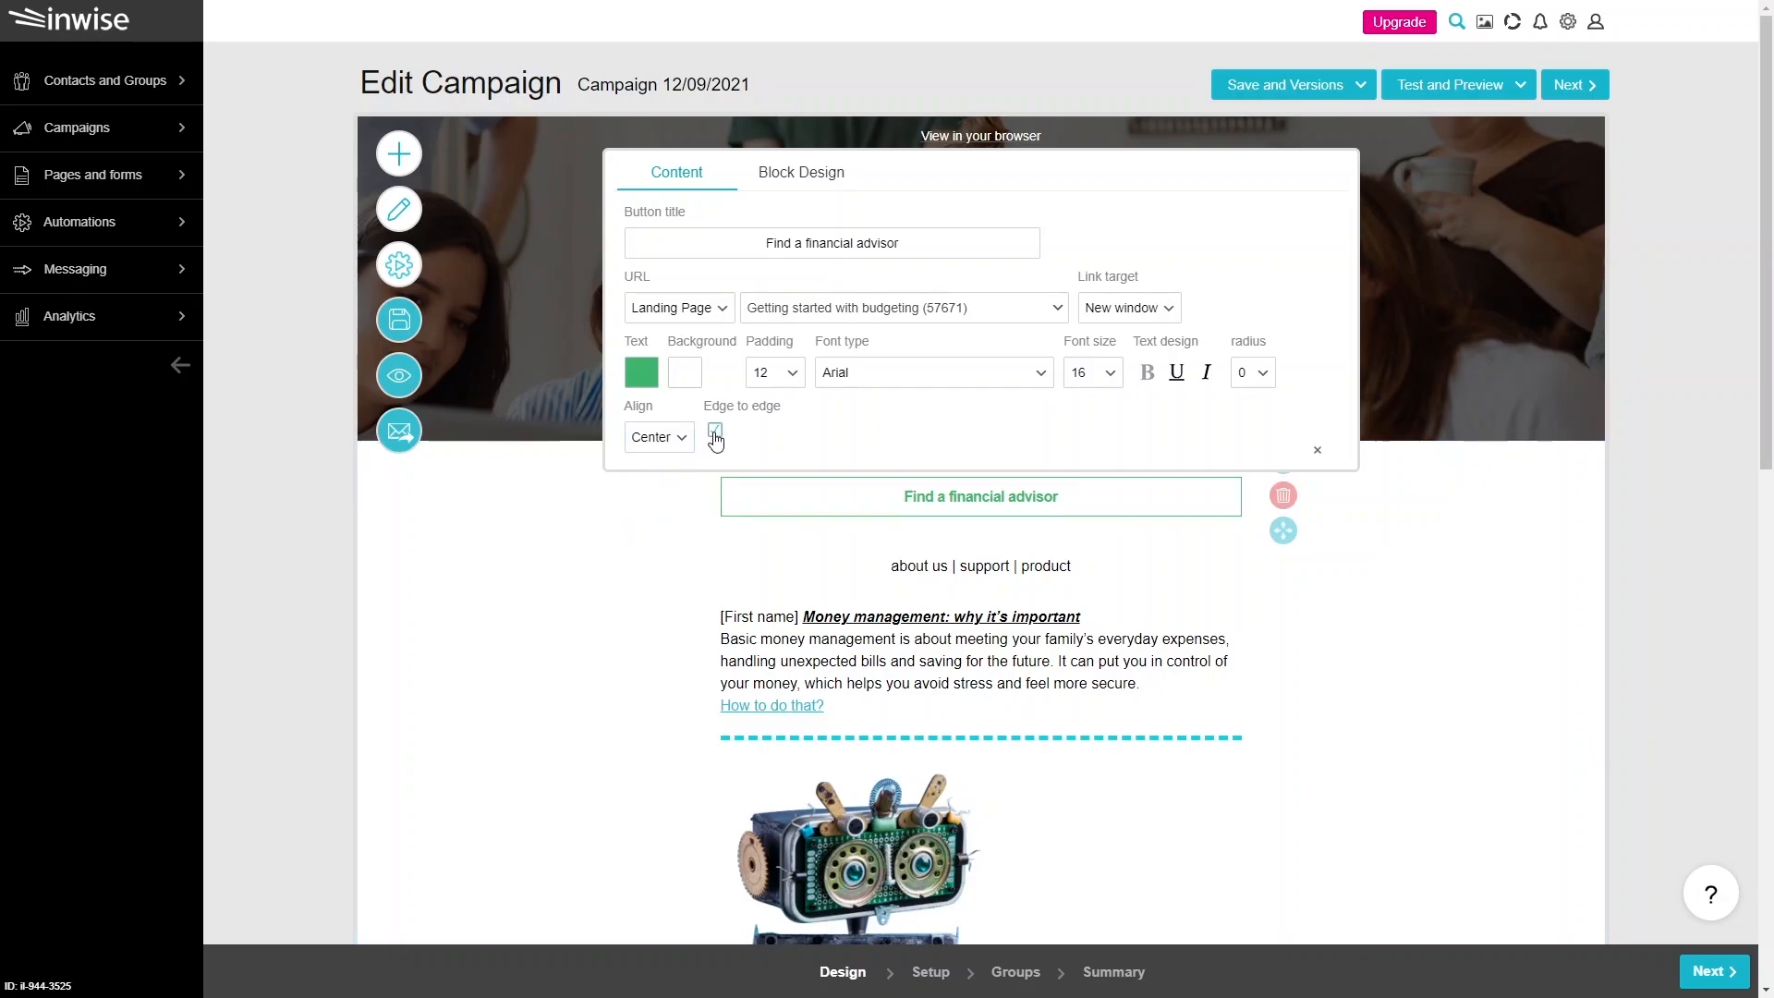
Step: Open the header social icons block's settings, try the Right image alignment and set it back to Center
{"action": "left_click", "coordinate": [410, 167]}
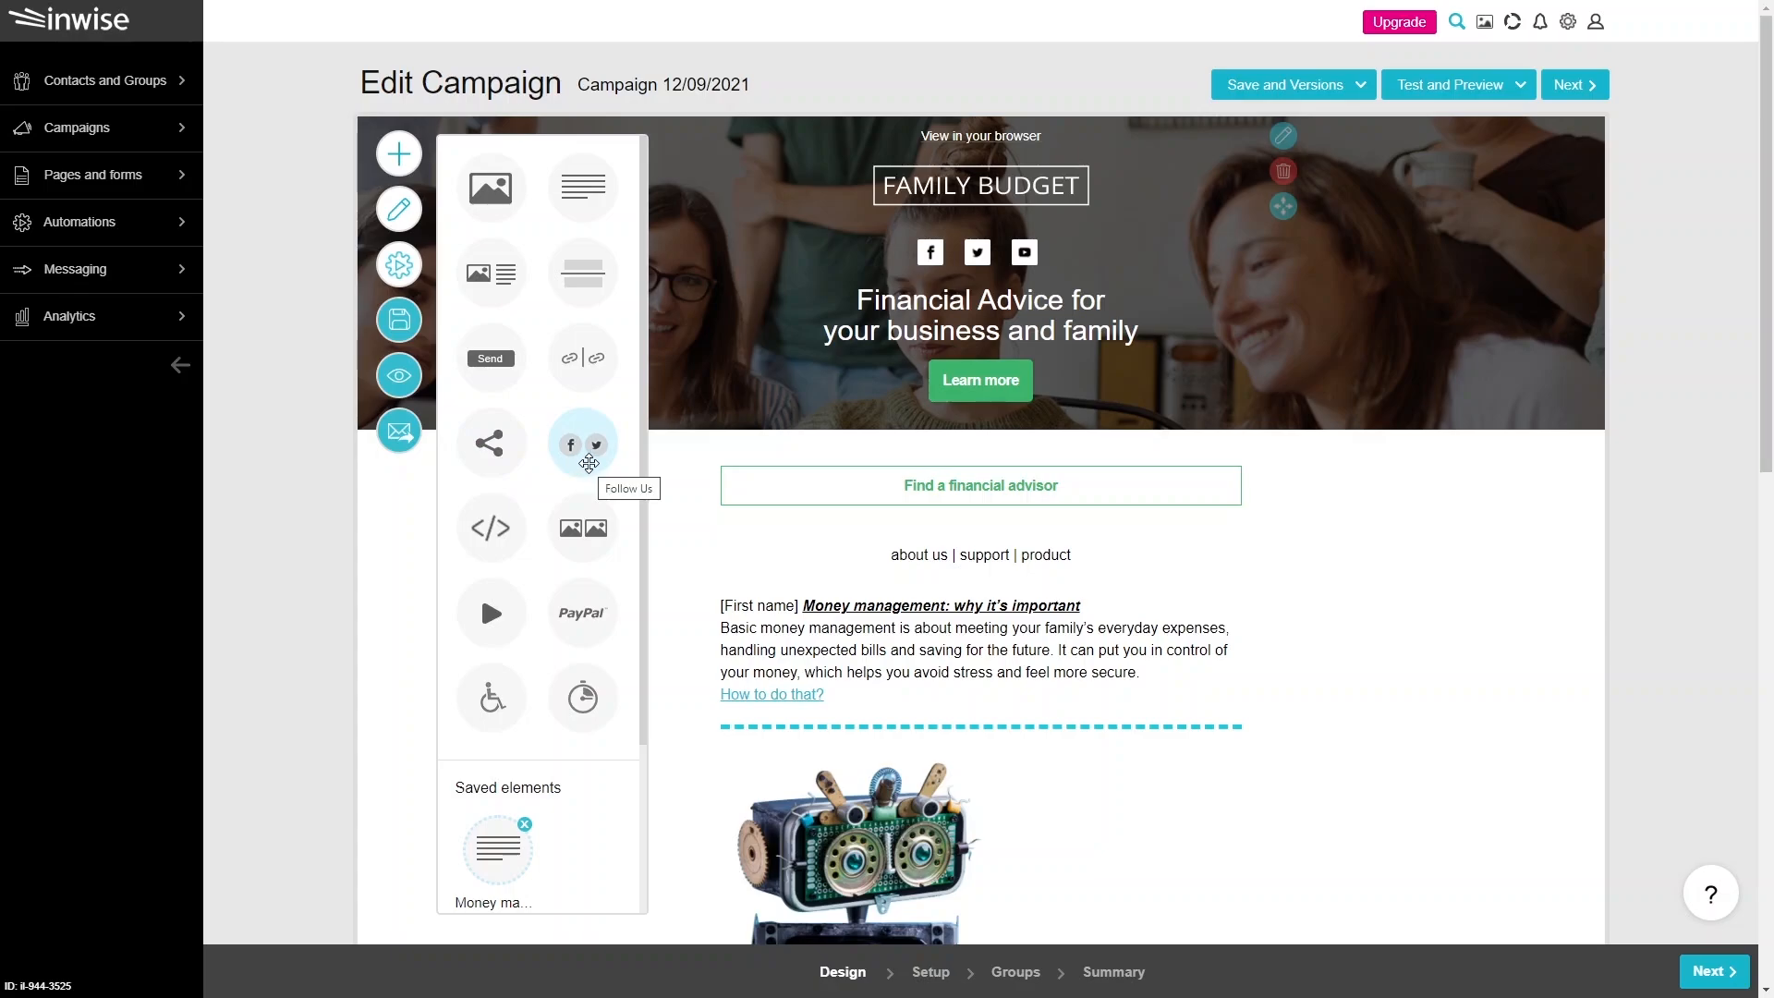
{"action": "left_click_drag", "start_coordinate": [588, 463], "coordinate": [994, 259]}
{"action": "left_click", "coordinate": [1123, 130]}
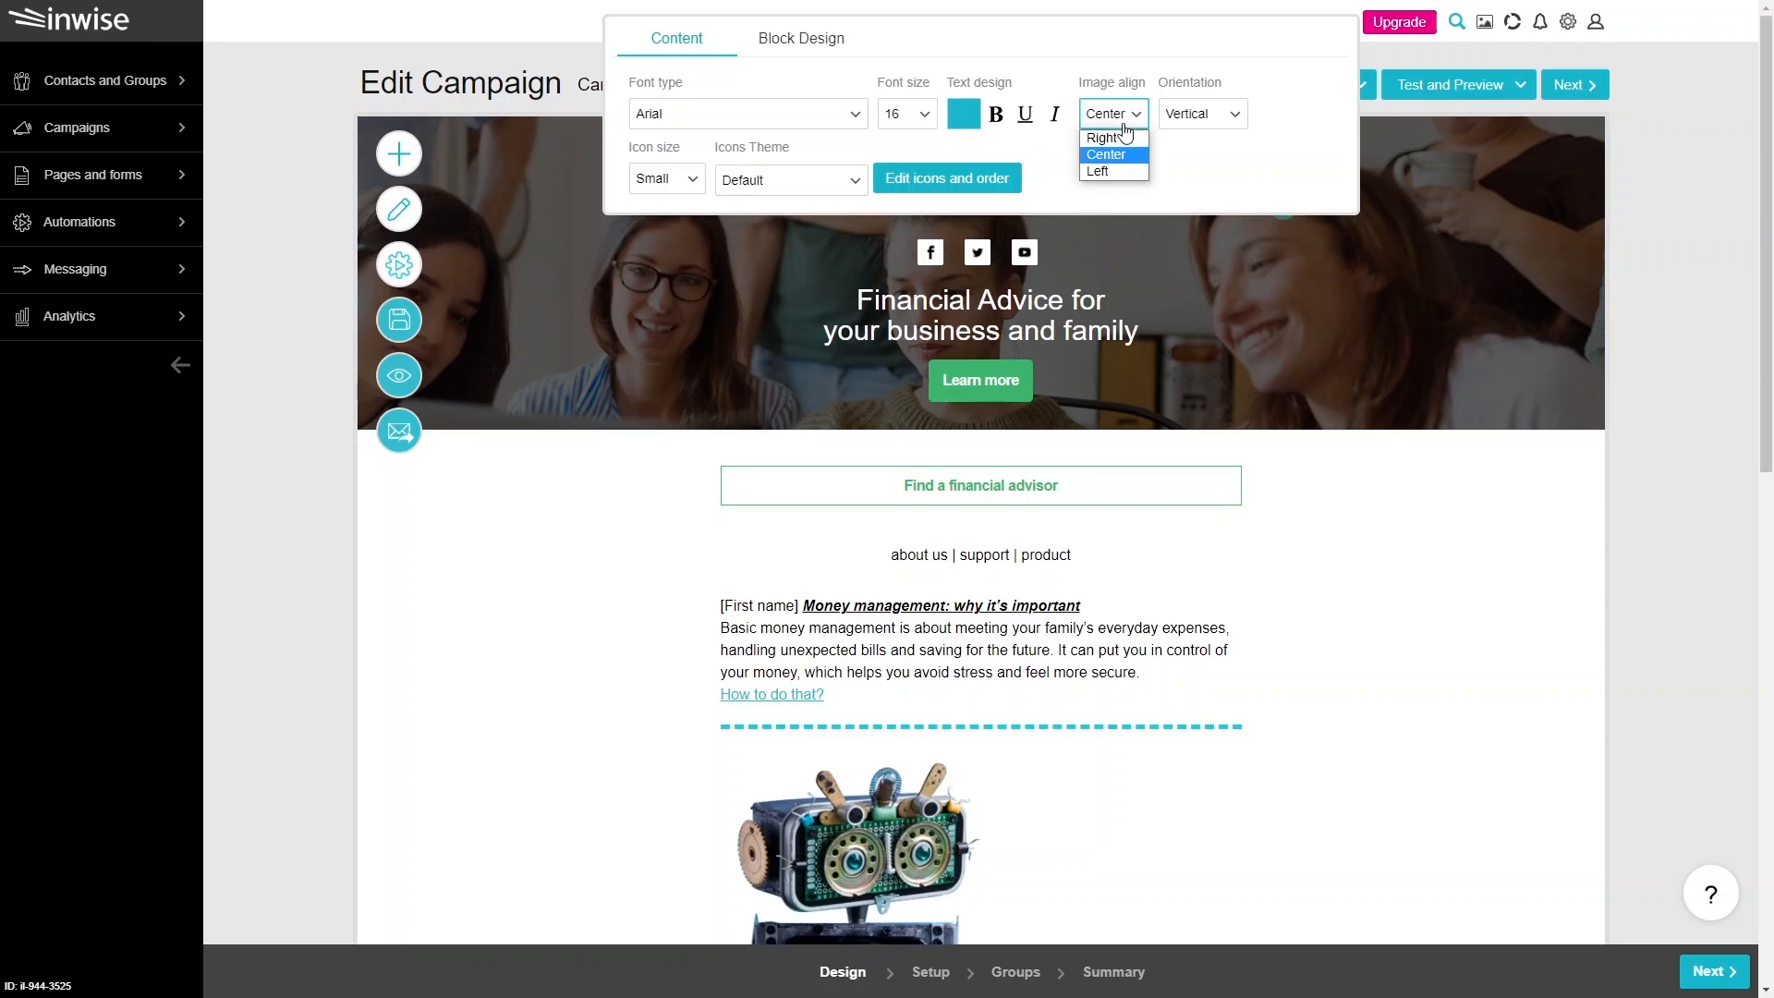
{"action": "left_click", "coordinate": [1125, 134]}
{"action": "left_click", "coordinate": [1125, 113]}
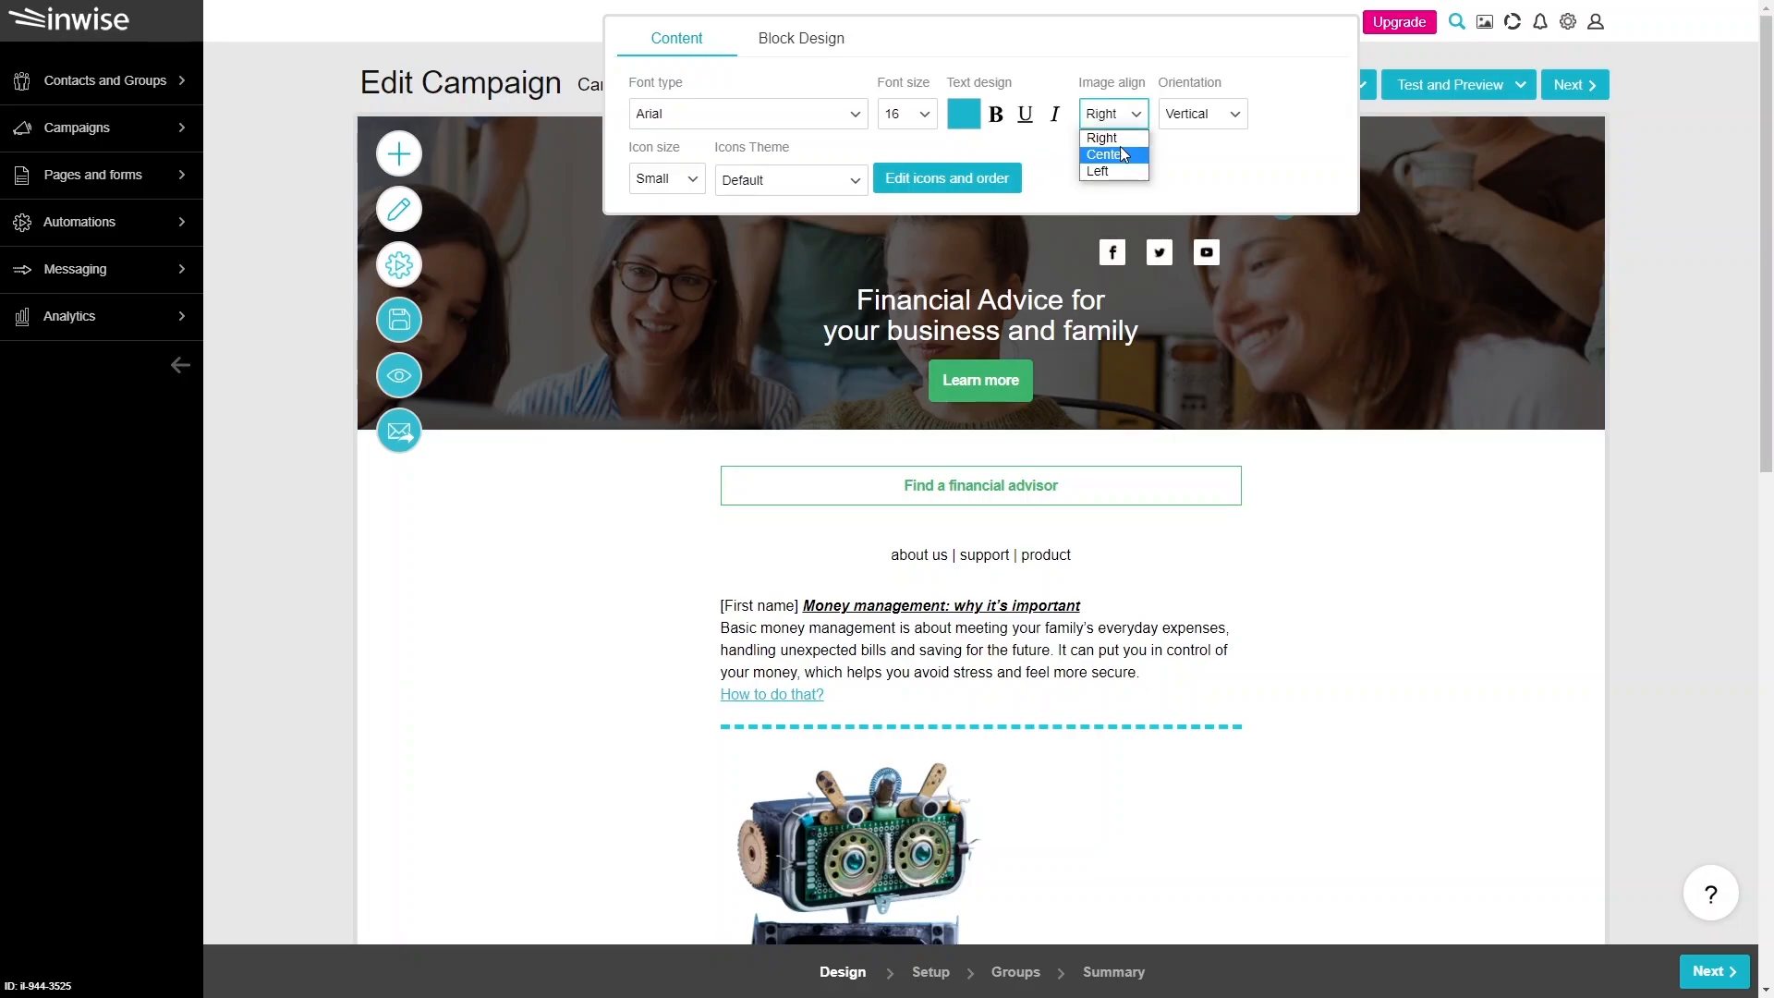
{"action": "left_click", "coordinate": [1104, 154]}
Step: Try the Horizontal orientation for the header social icons and set their orientation to Vertical
{"action": "left_click", "coordinate": [1187, 119]}
{"action": "left_click", "coordinate": [1181, 151]}
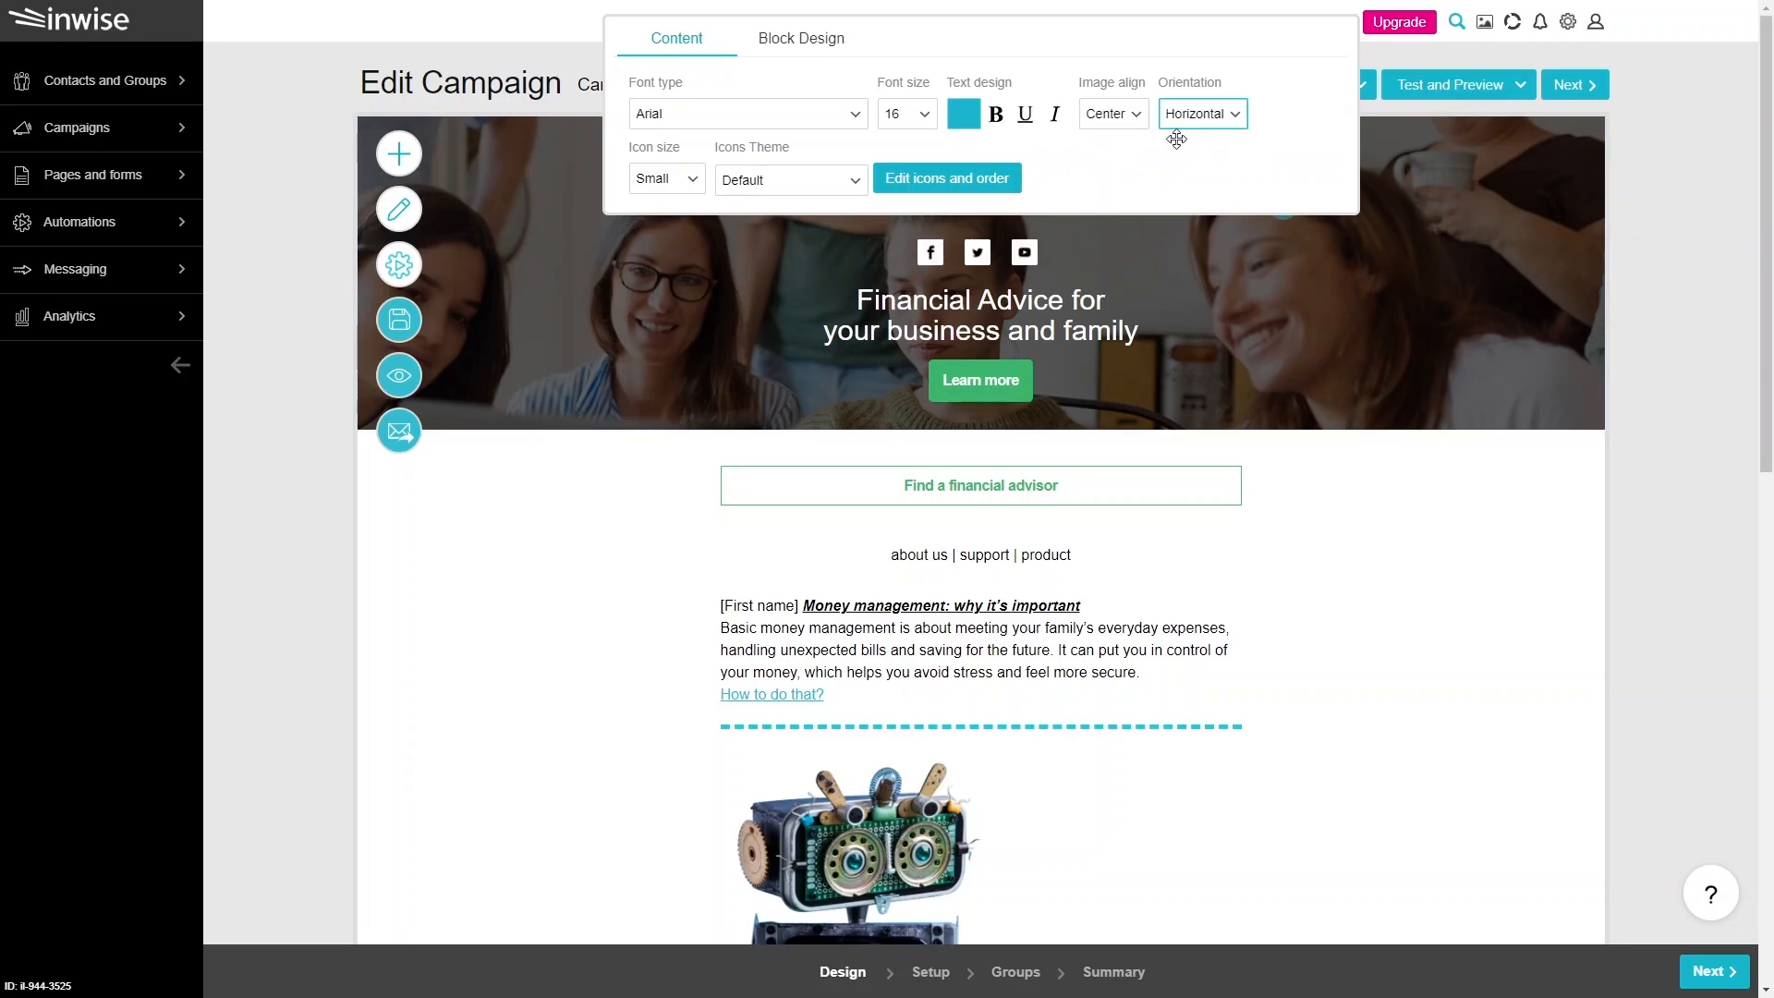
{"action": "left_click", "coordinate": [1191, 118]}
{"action": "left_click", "coordinate": [1182, 151]}
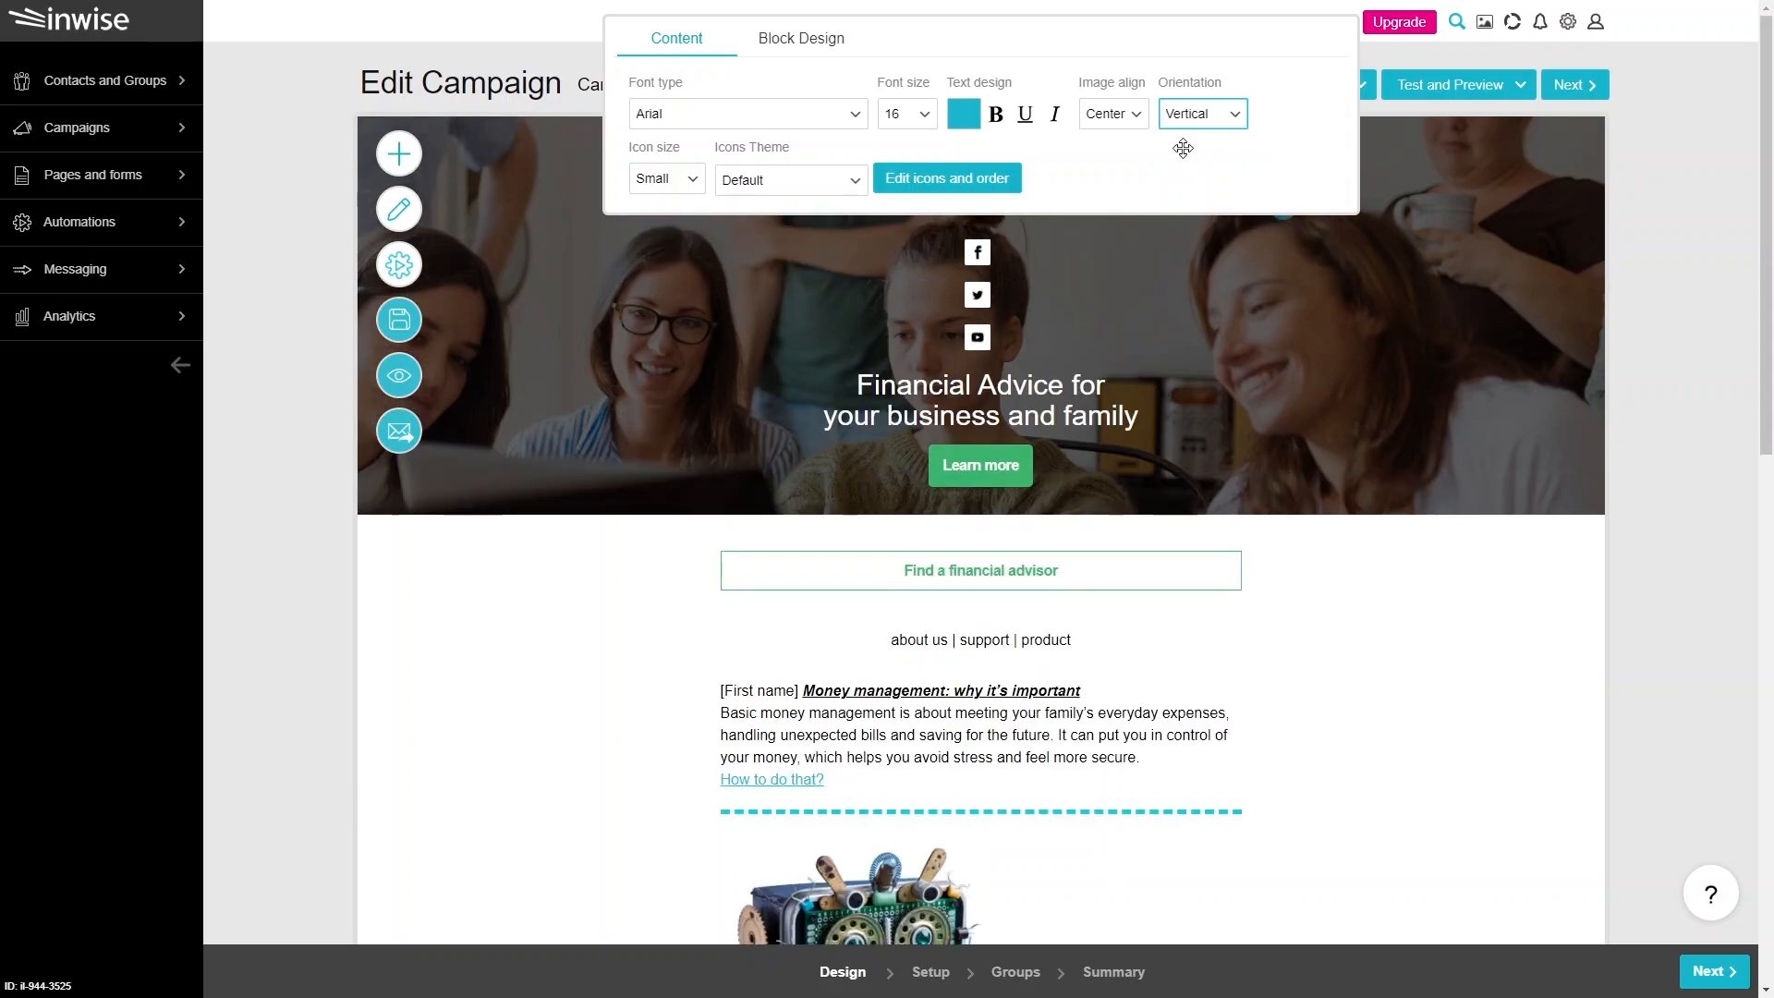
Step: Set the header social icons to Horizontal orientation, Medium icon size and the Black & White theme
{"action": "left_click", "coordinate": [1192, 125]}
{"action": "left_click", "coordinate": [1191, 151]}
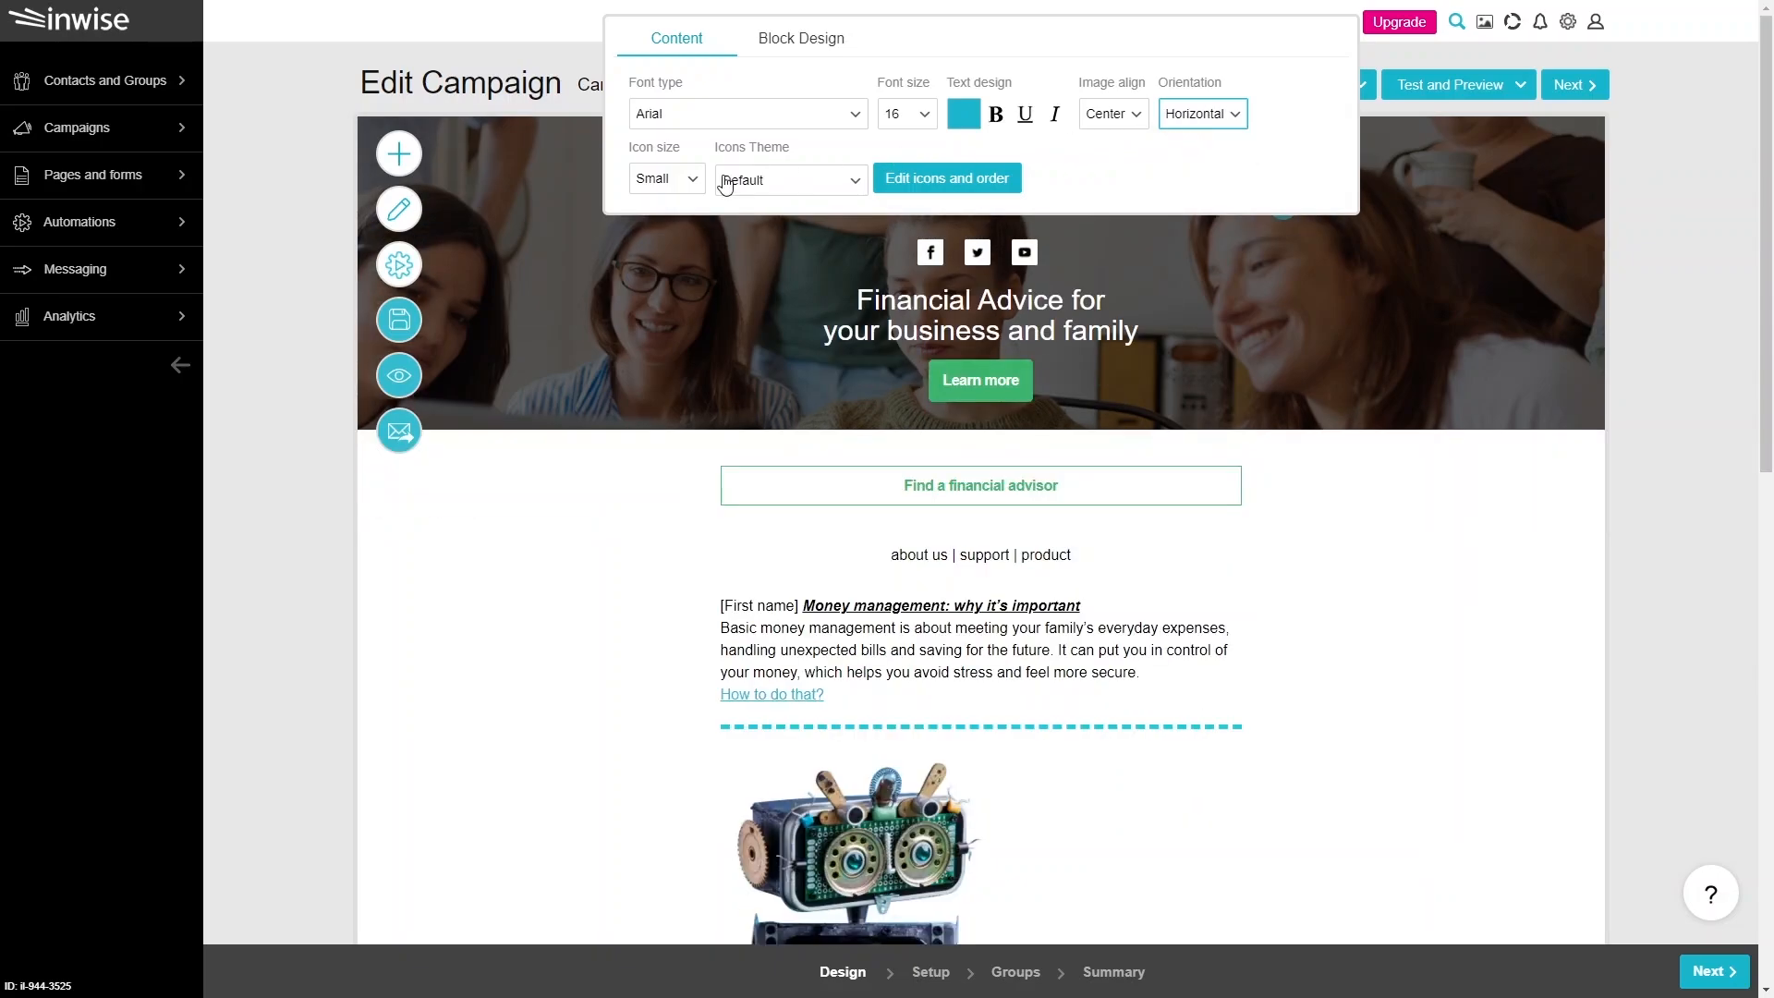
{"action": "left_click", "coordinate": [691, 181]}
{"action": "left_click", "coordinate": [686, 219]}
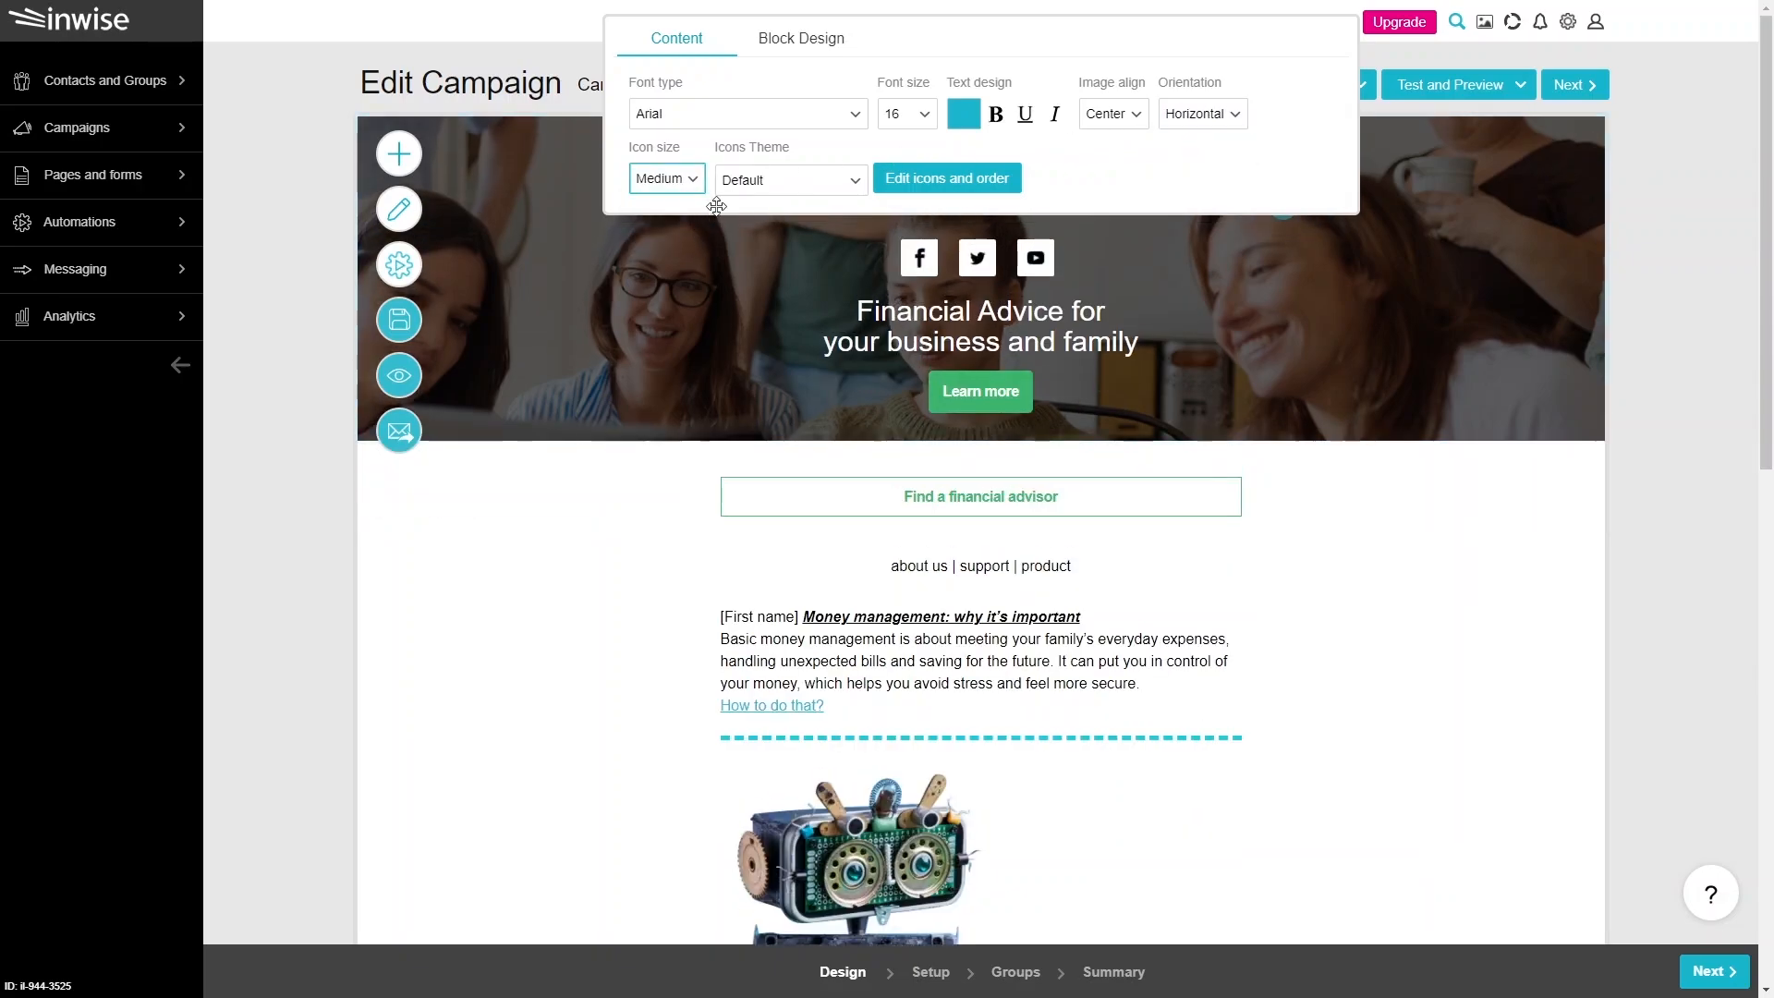
{"action": "left_click", "coordinate": [771, 193]}
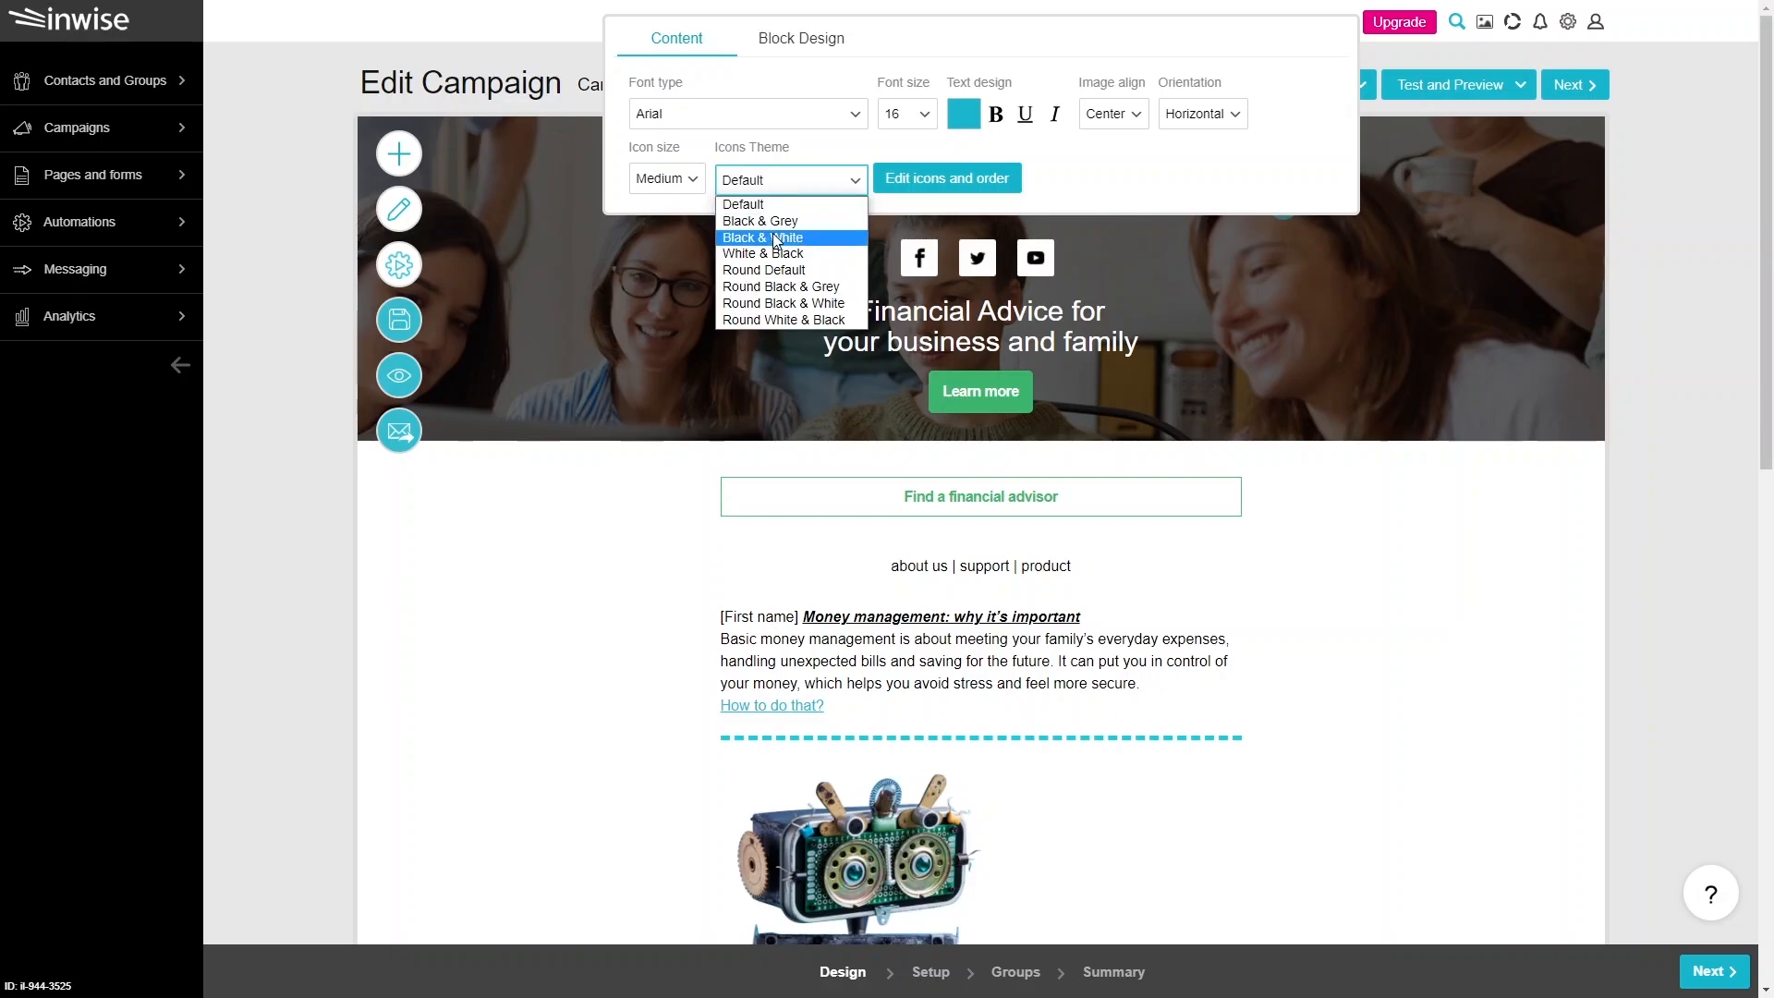
{"action": "left_click", "coordinate": [774, 239]}
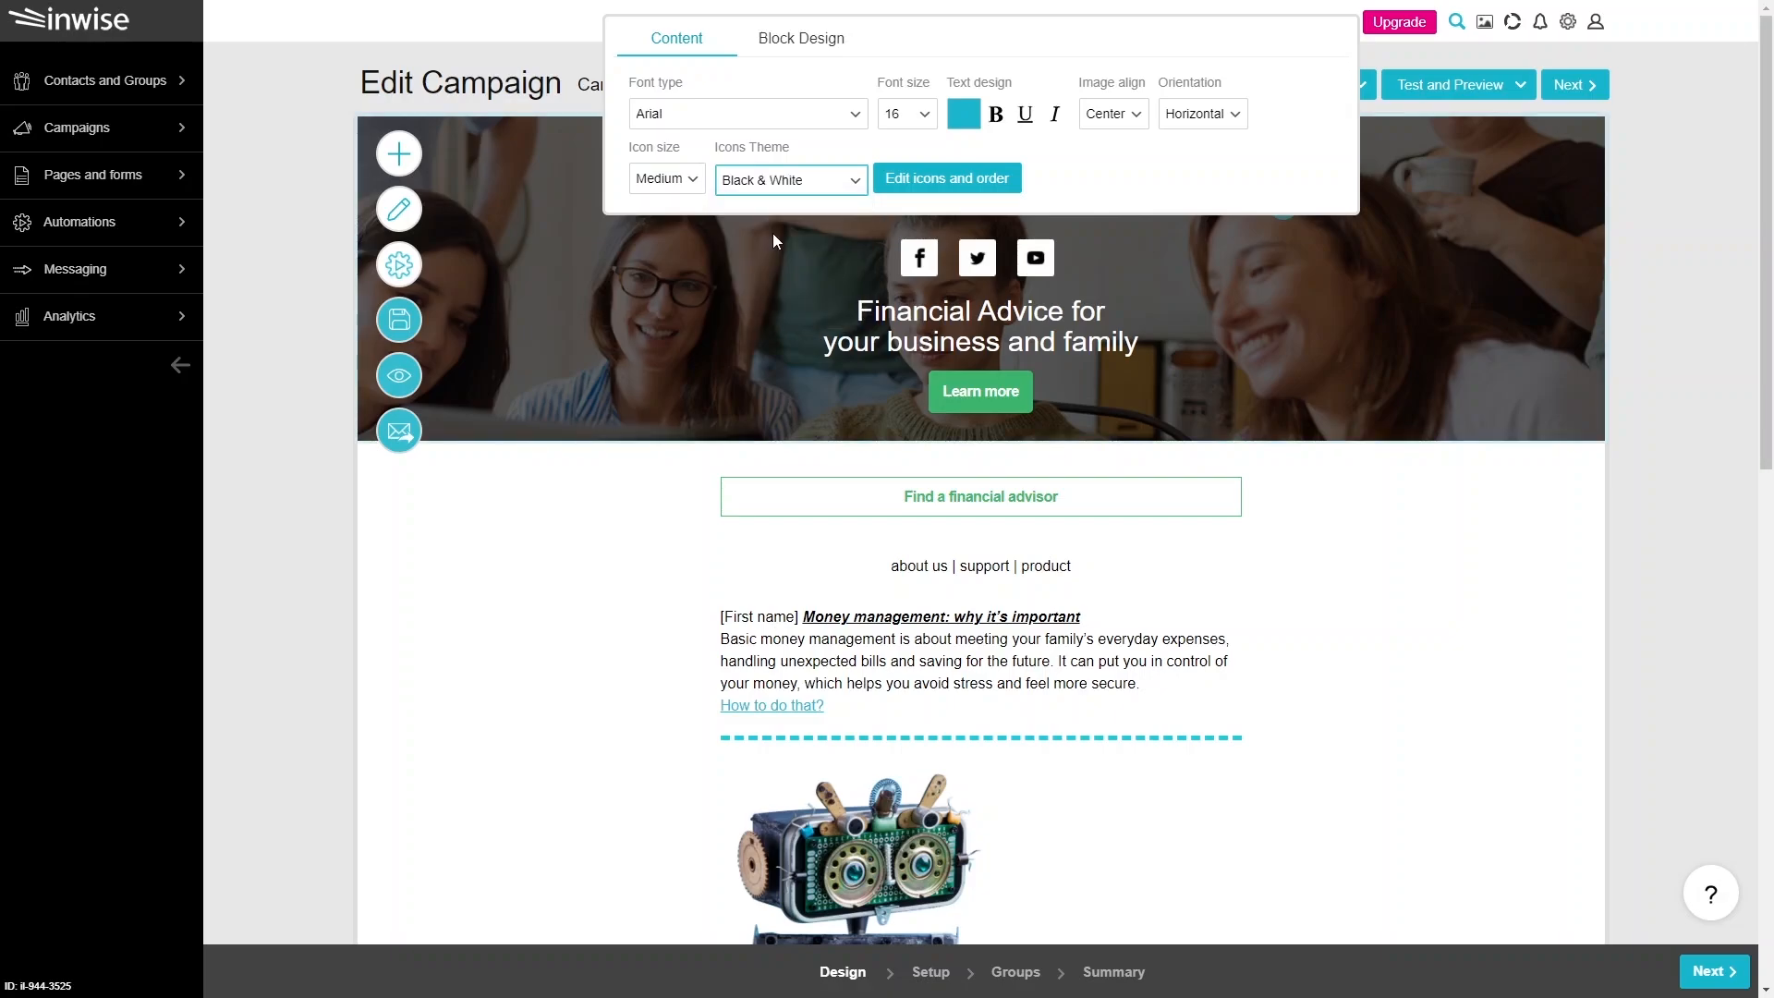
Step: Open the social icons list, try switching the Facebook and Twitter icons off and on, and try moving Facebook below Twitter
{"action": "left_click", "coordinate": [899, 185]}
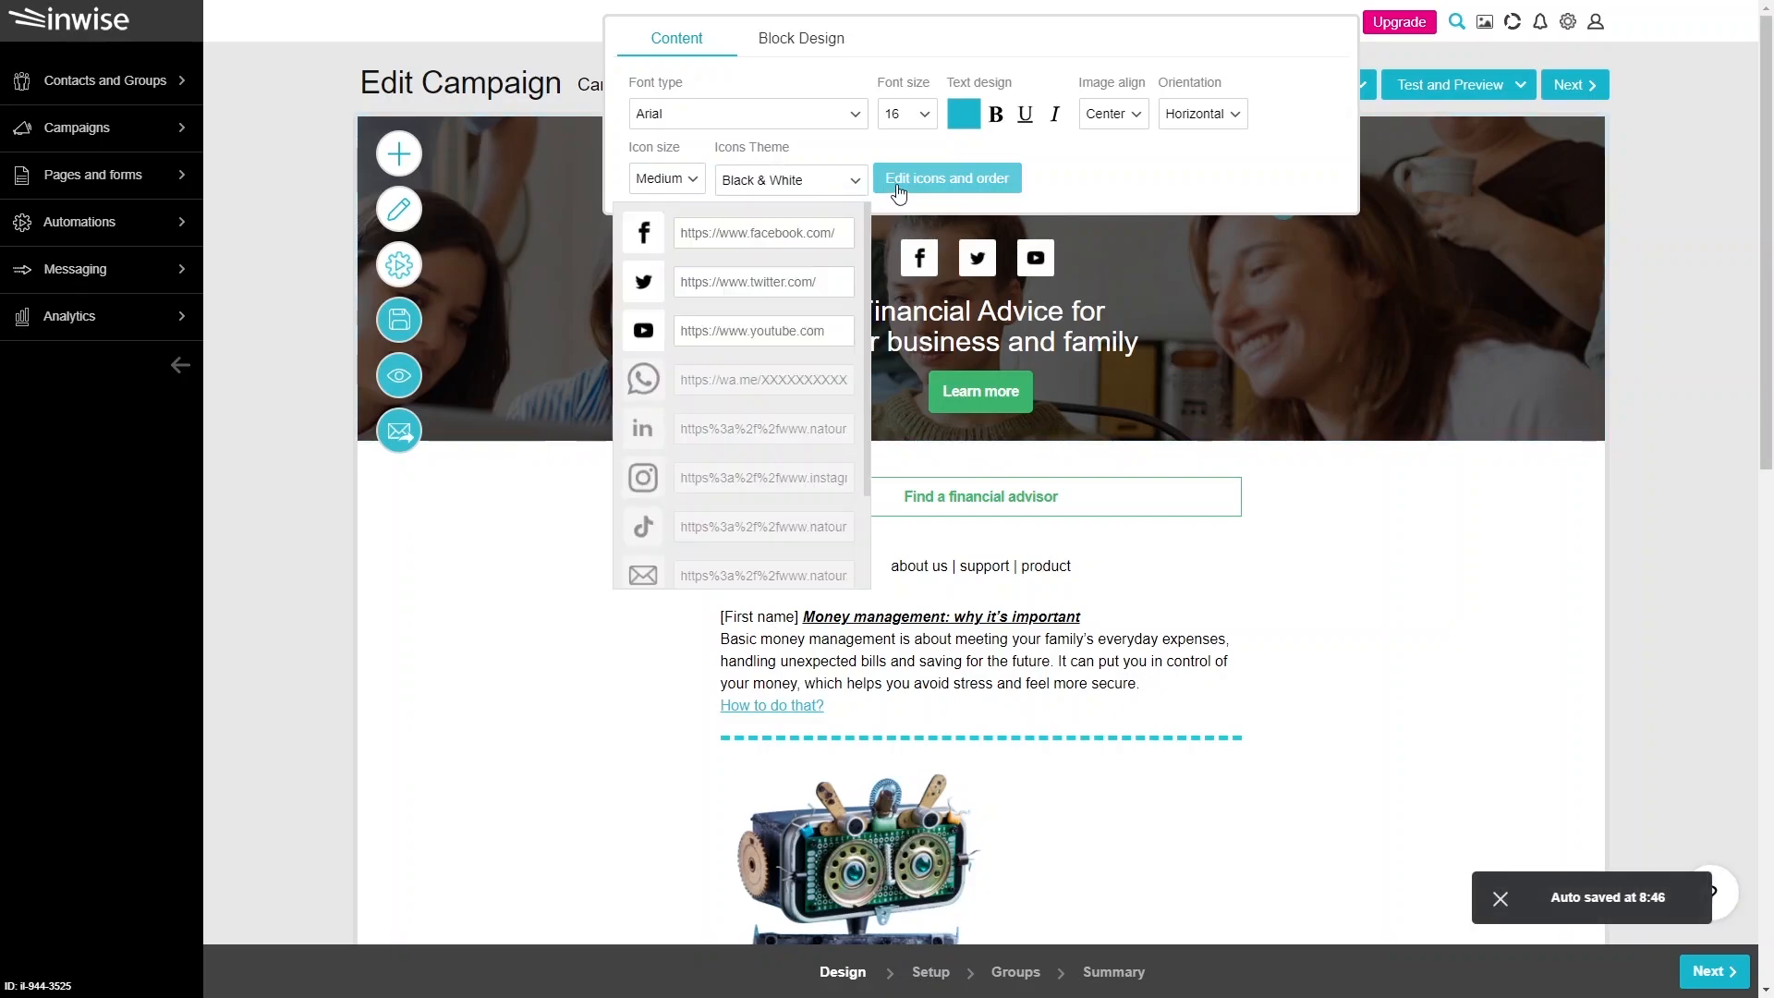
{"action": "left_click", "coordinate": [646, 236]}
{"action": "left_click", "coordinate": [648, 284]}
{"action": "left_click", "coordinate": [650, 287]}
{"action": "left_click", "coordinate": [648, 242]}
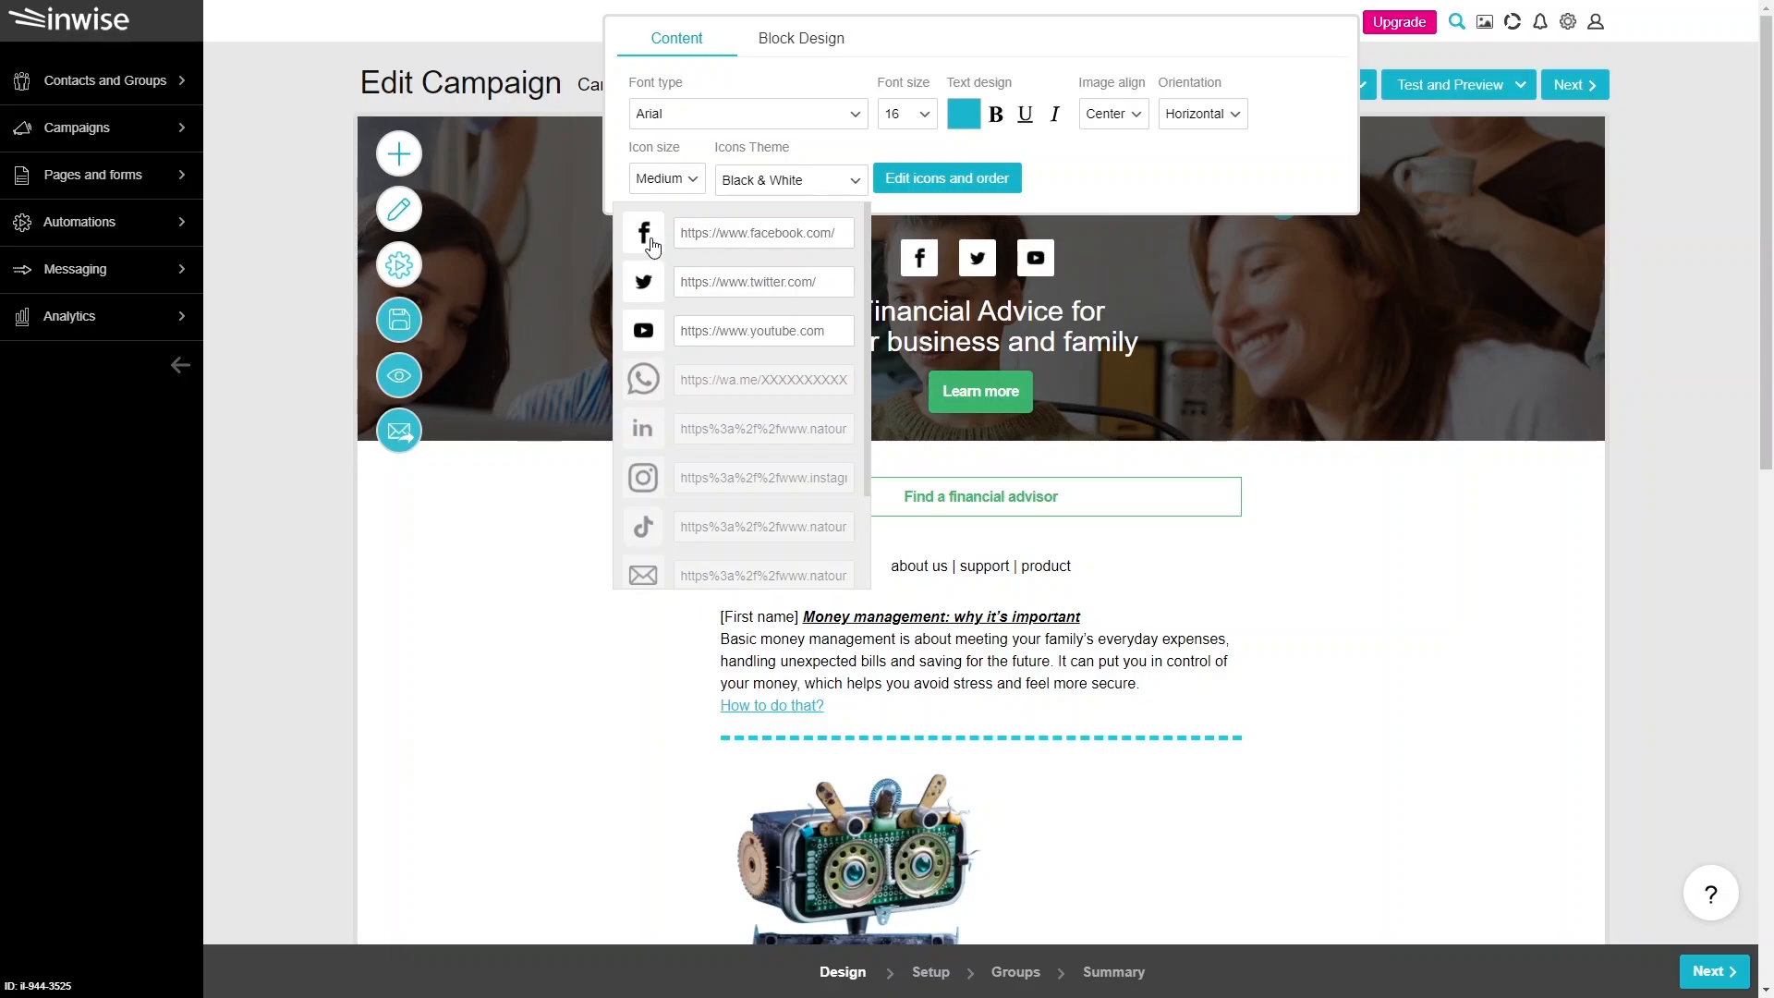
{"action": "mouse_move", "coordinate": [651, 246]}
{"action": "left_mouse_down"}
{"action": "mouse_move", "coordinate": [647, 300]}
{"action": "mouse_move", "coordinate": [649, 278]}
{"action": "left_mouse_up"}
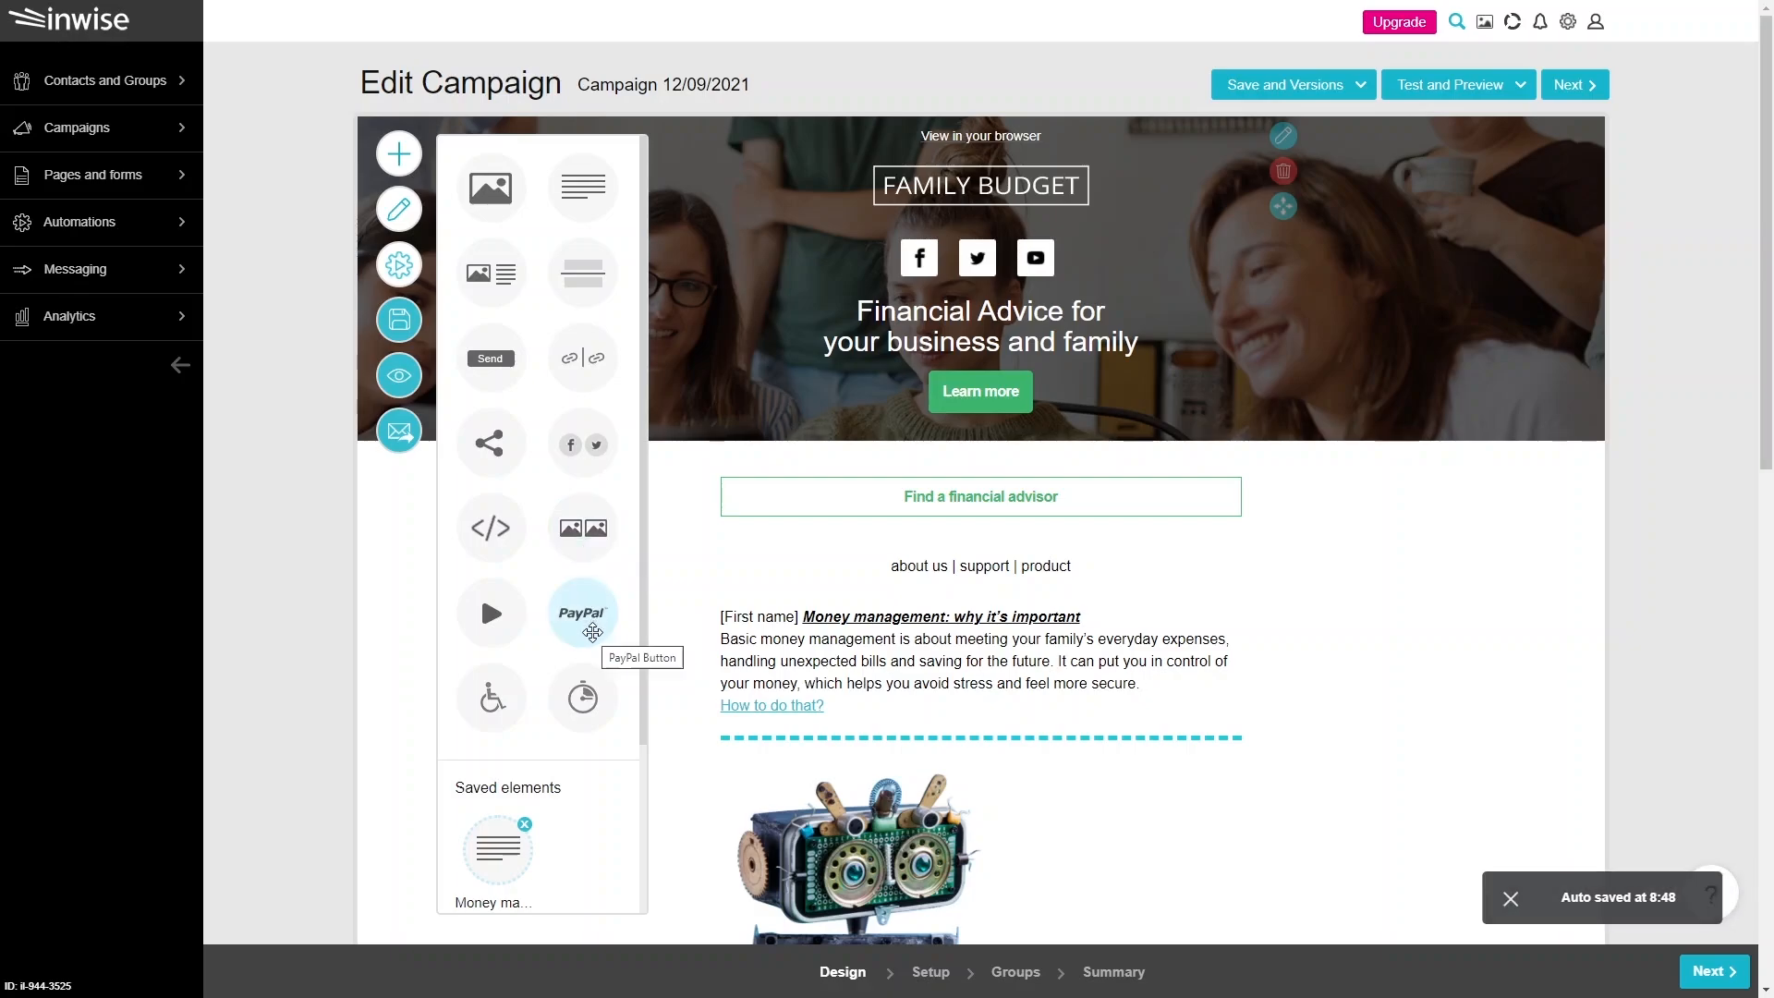
Step: Add a PayPal button block below the "How to do that?" text and open its PayPal details for editing
{"action": "left_click_drag", "start_coordinate": [592, 631], "coordinate": [831, 765]}
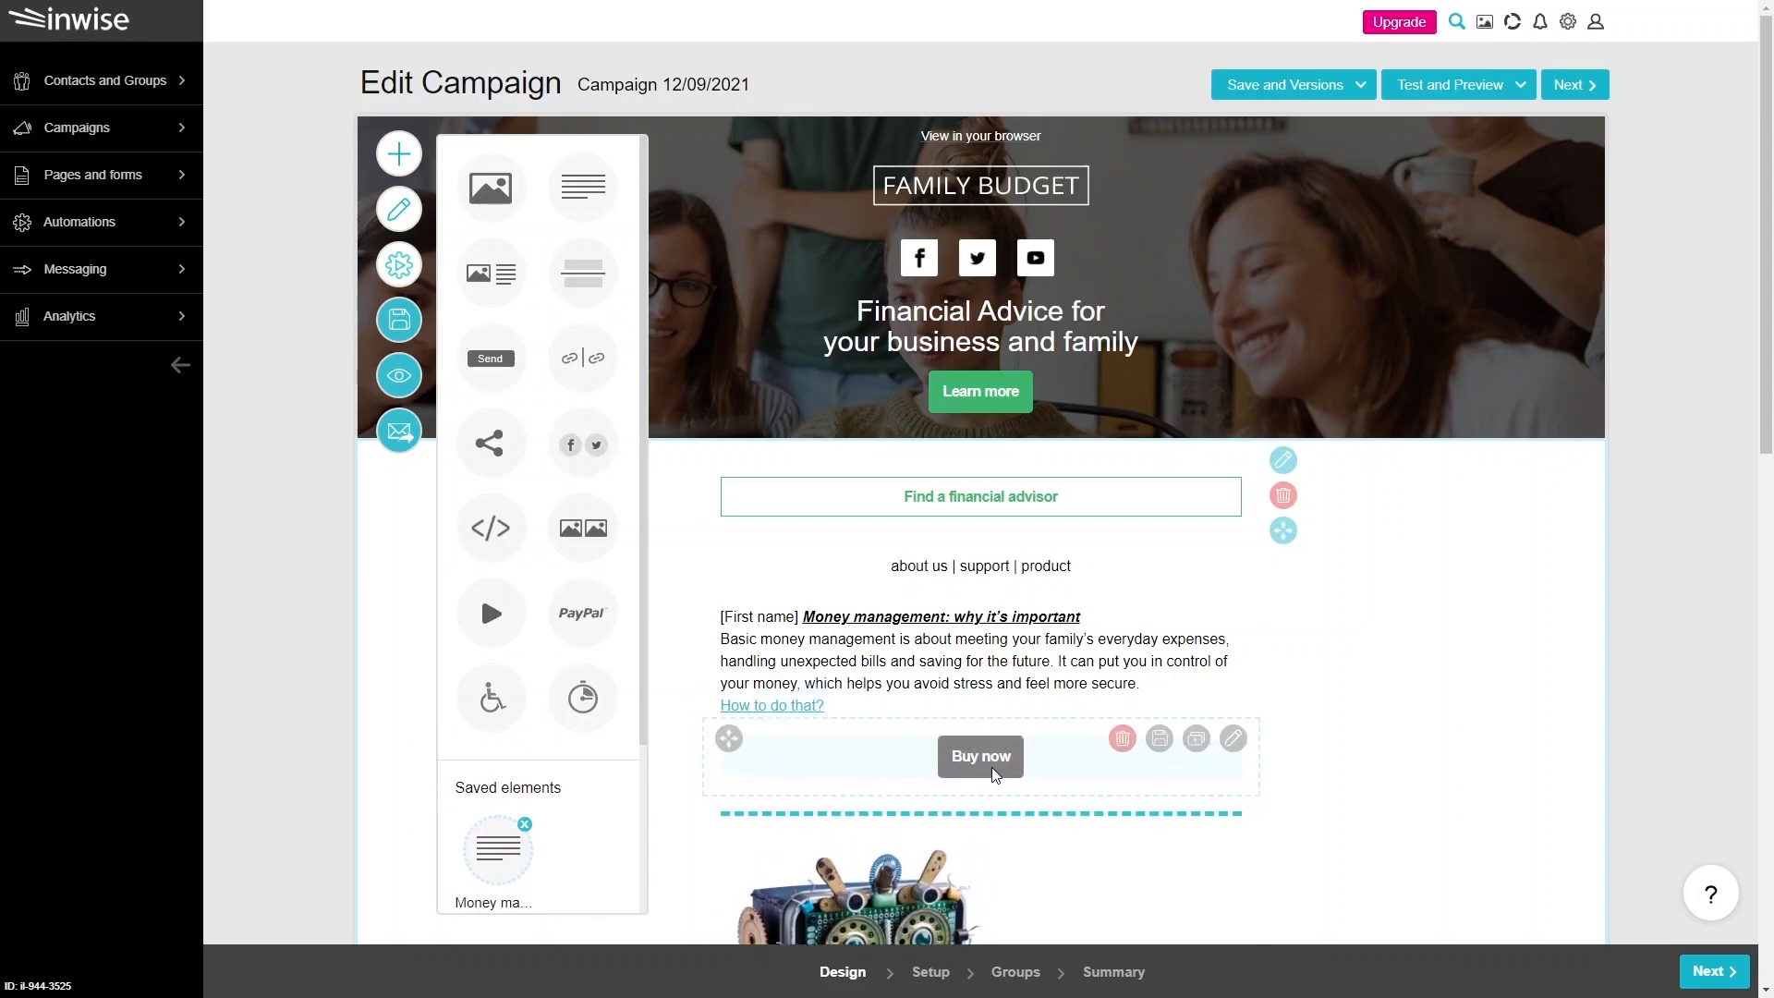
{"action": "left_click", "coordinate": [1085, 774]}
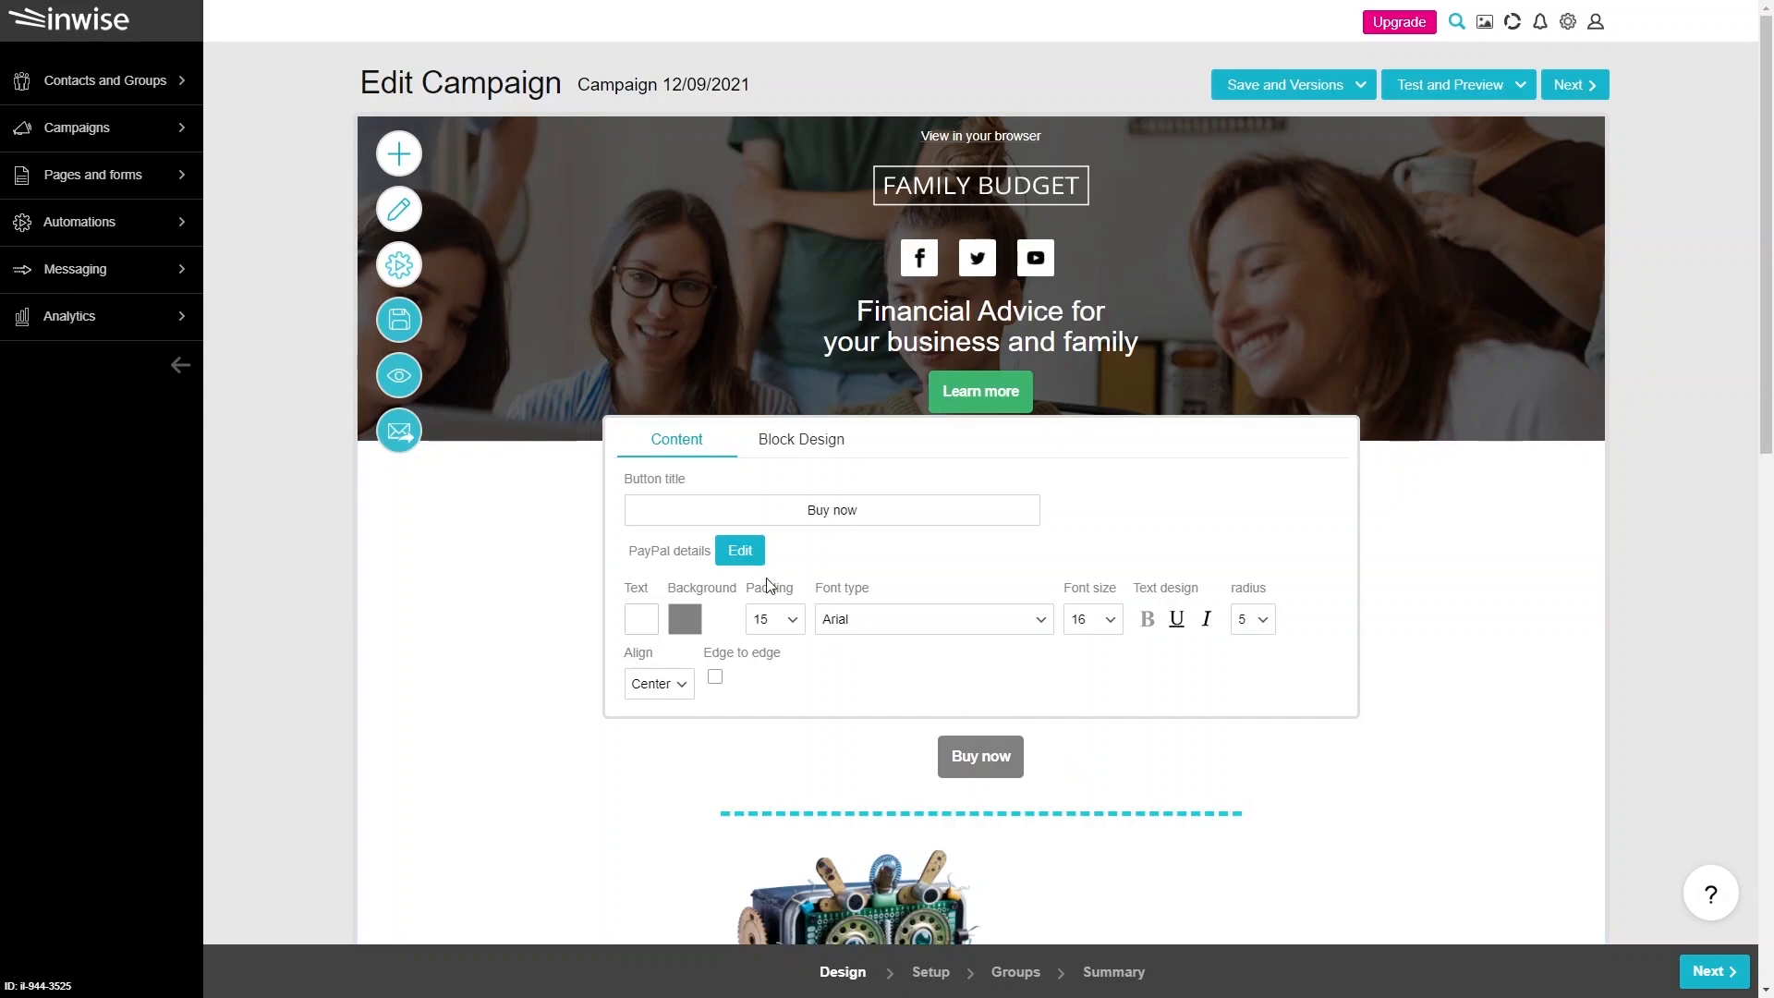
{"action": "left_click", "coordinate": [739, 551]}
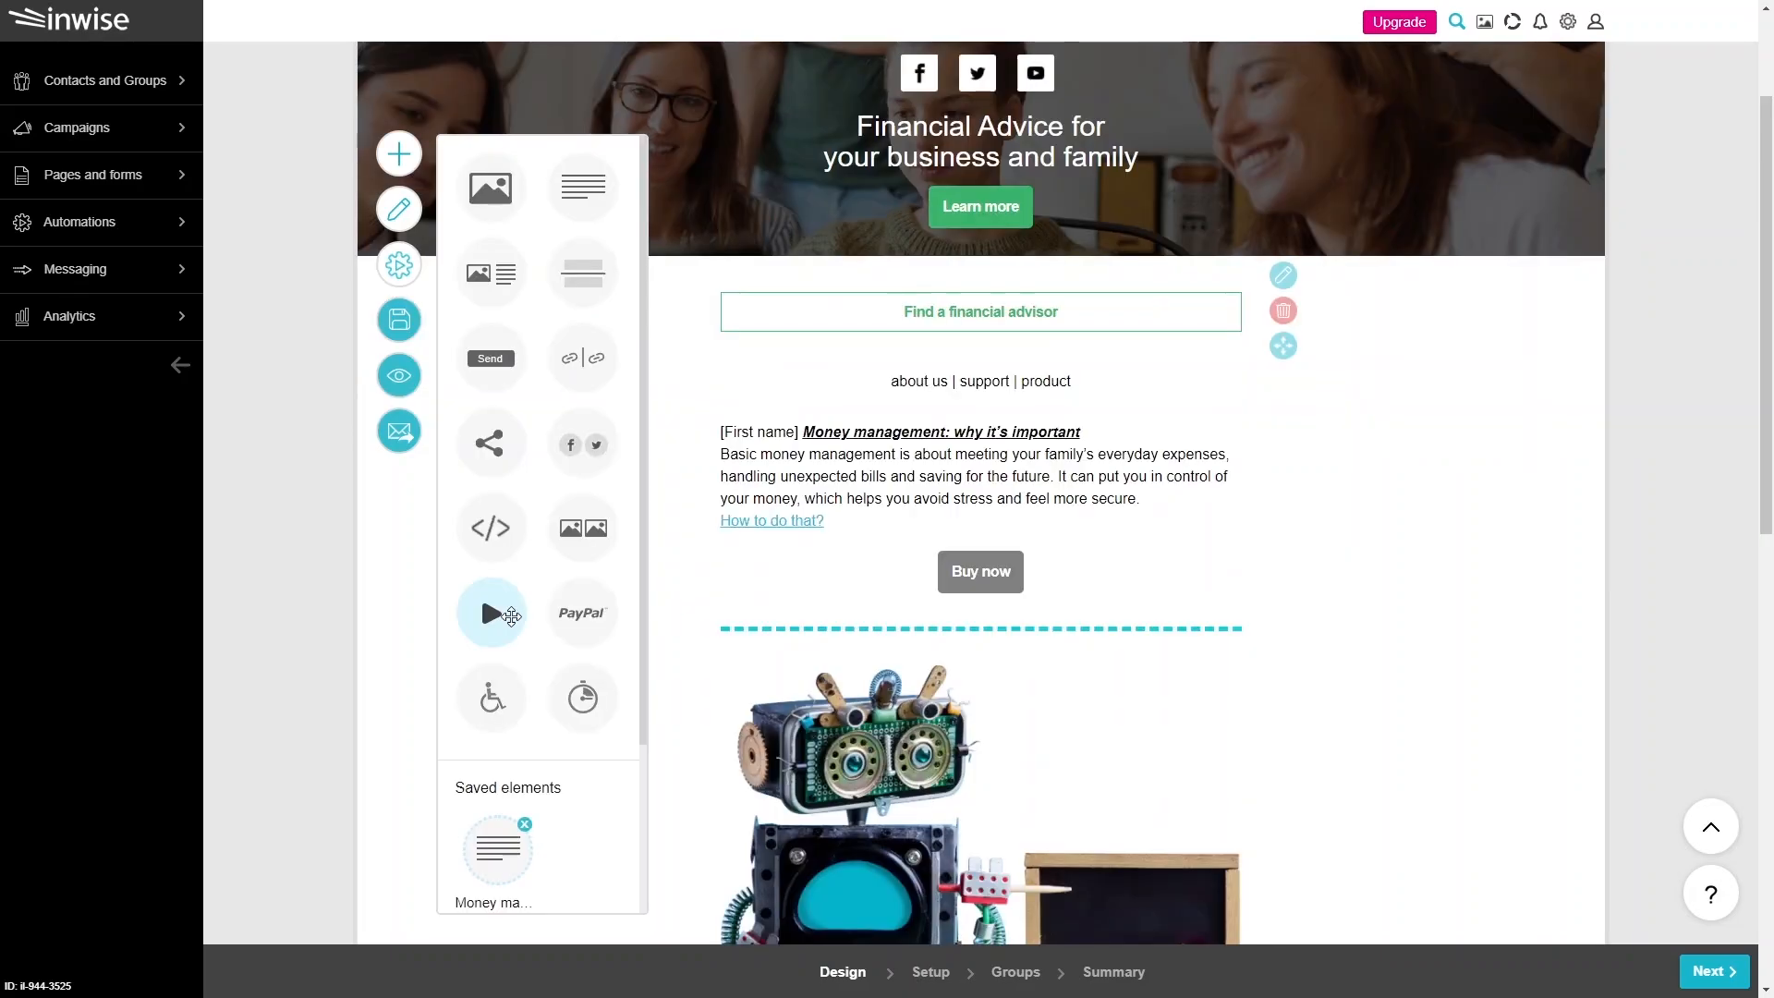
{"action": "left_click_drag", "start_coordinate": [511, 616], "coordinate": [873, 669]}
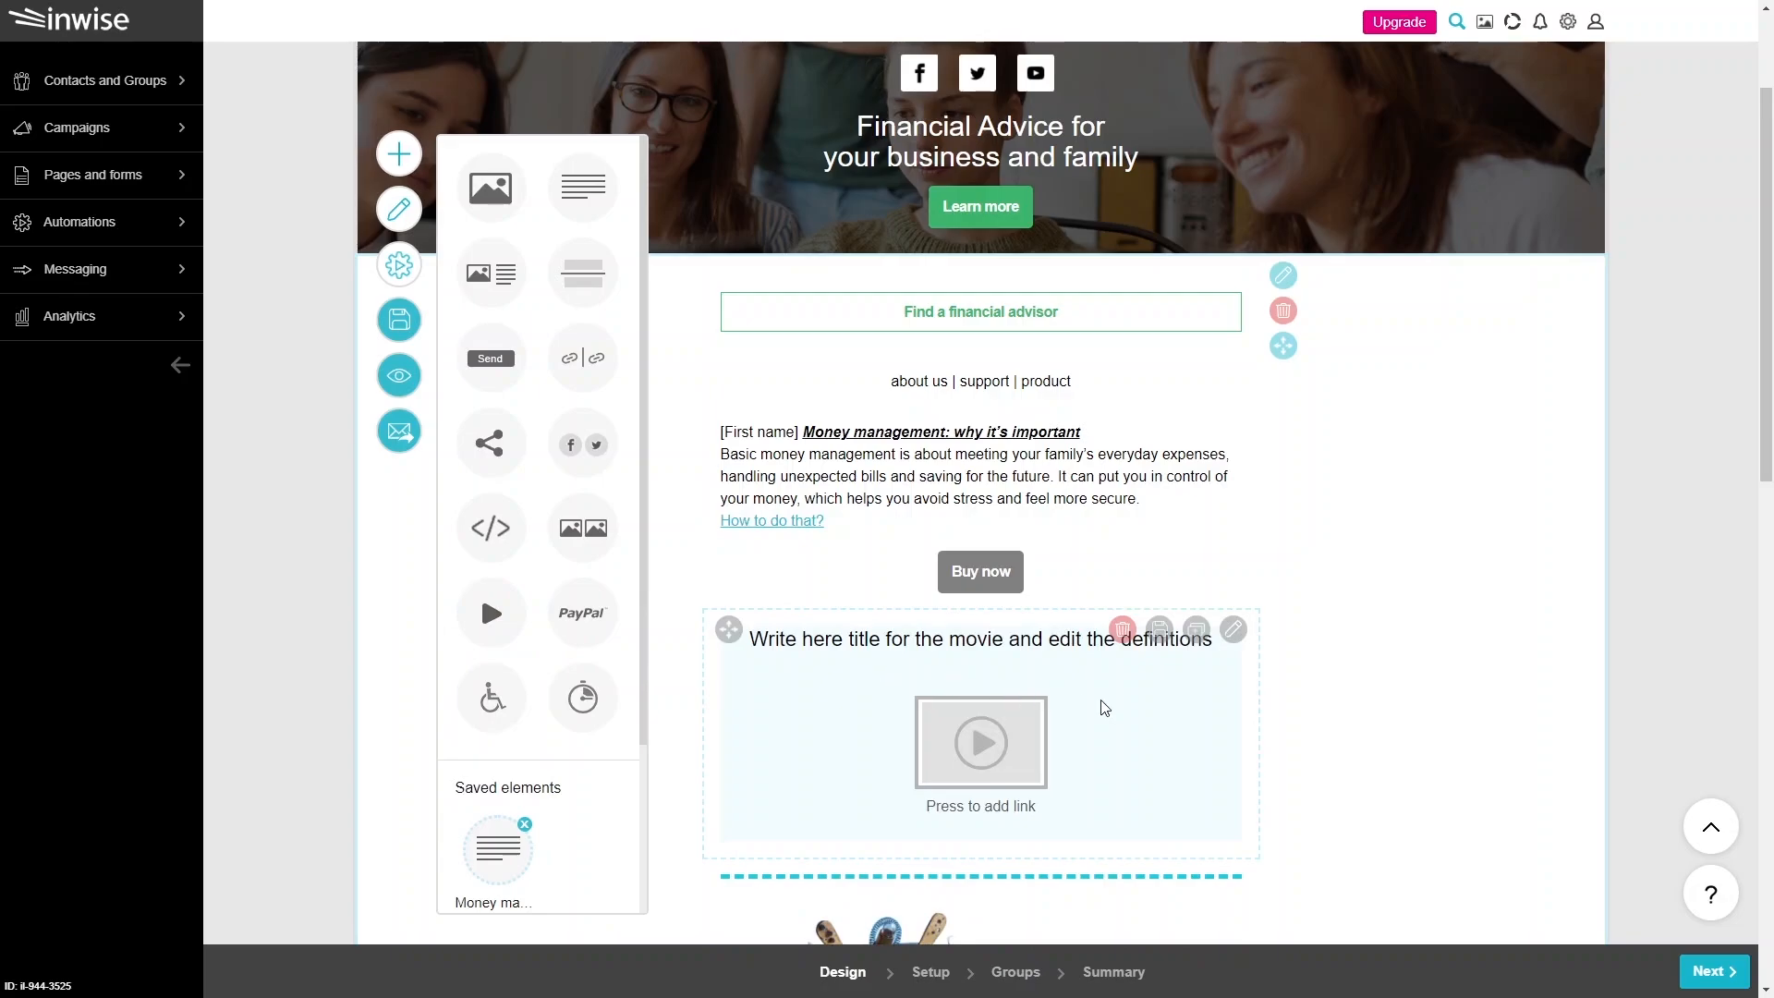
{"action": "left_click", "coordinate": [1233, 631]}
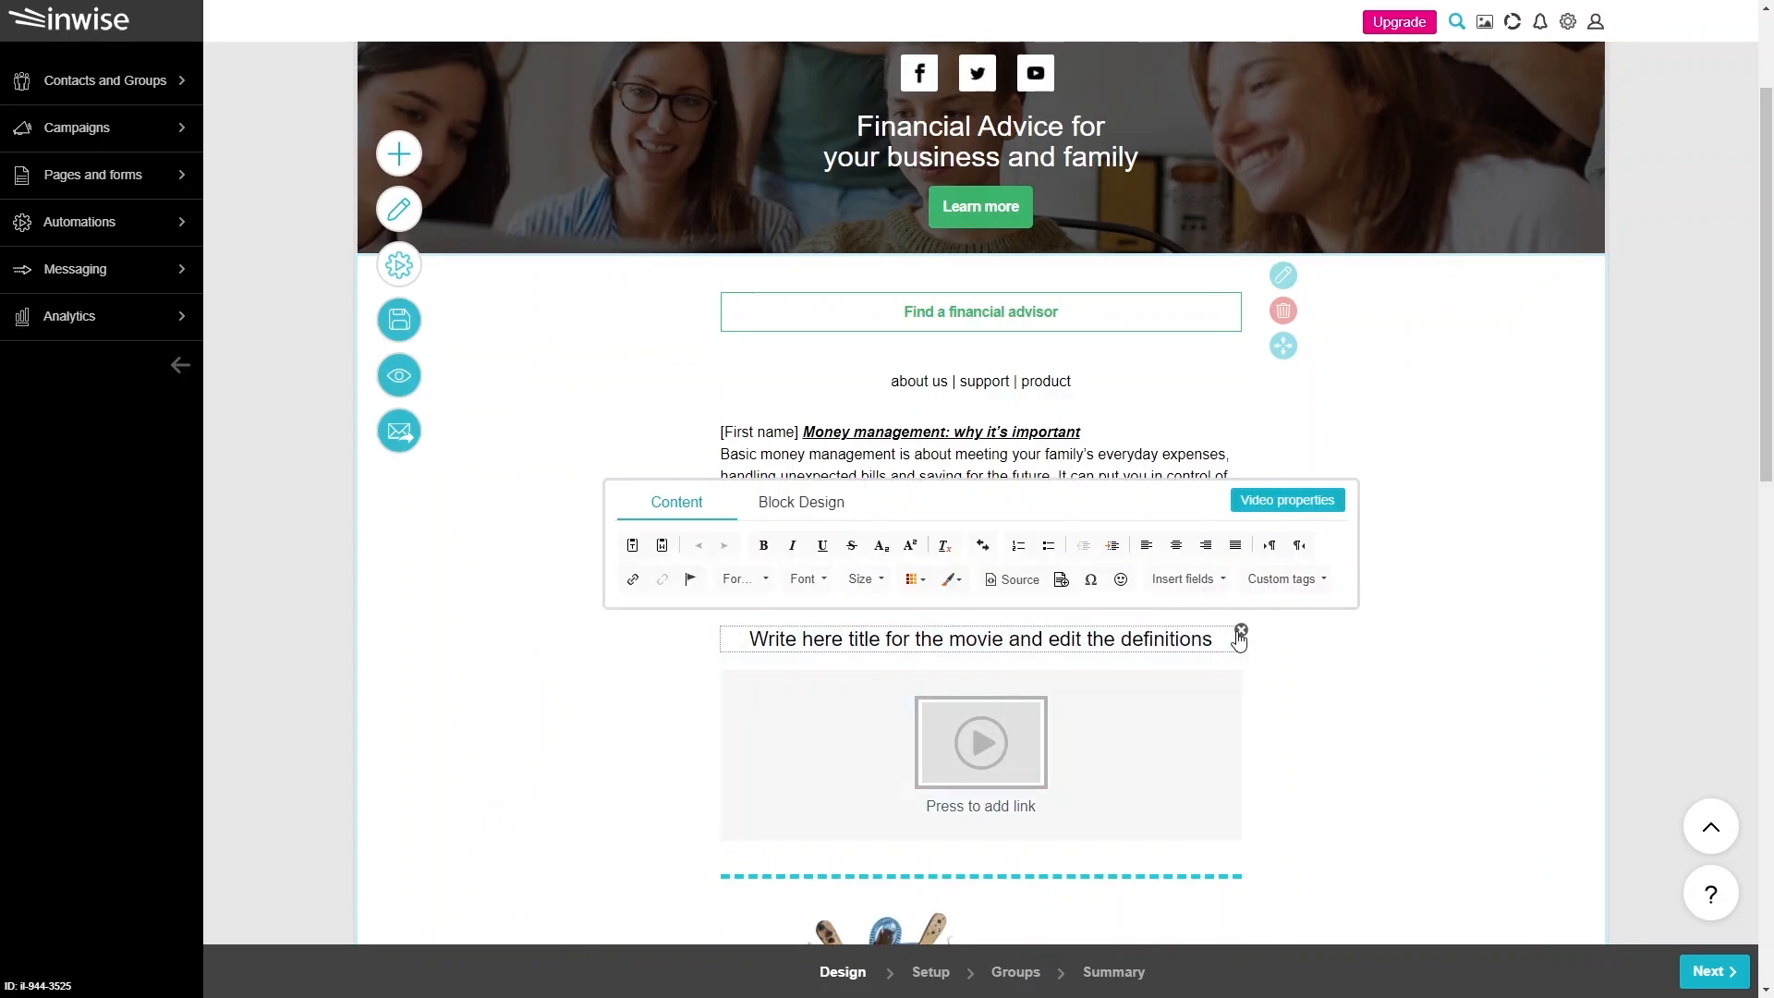
{"action": "left_click", "coordinate": [1285, 510]}
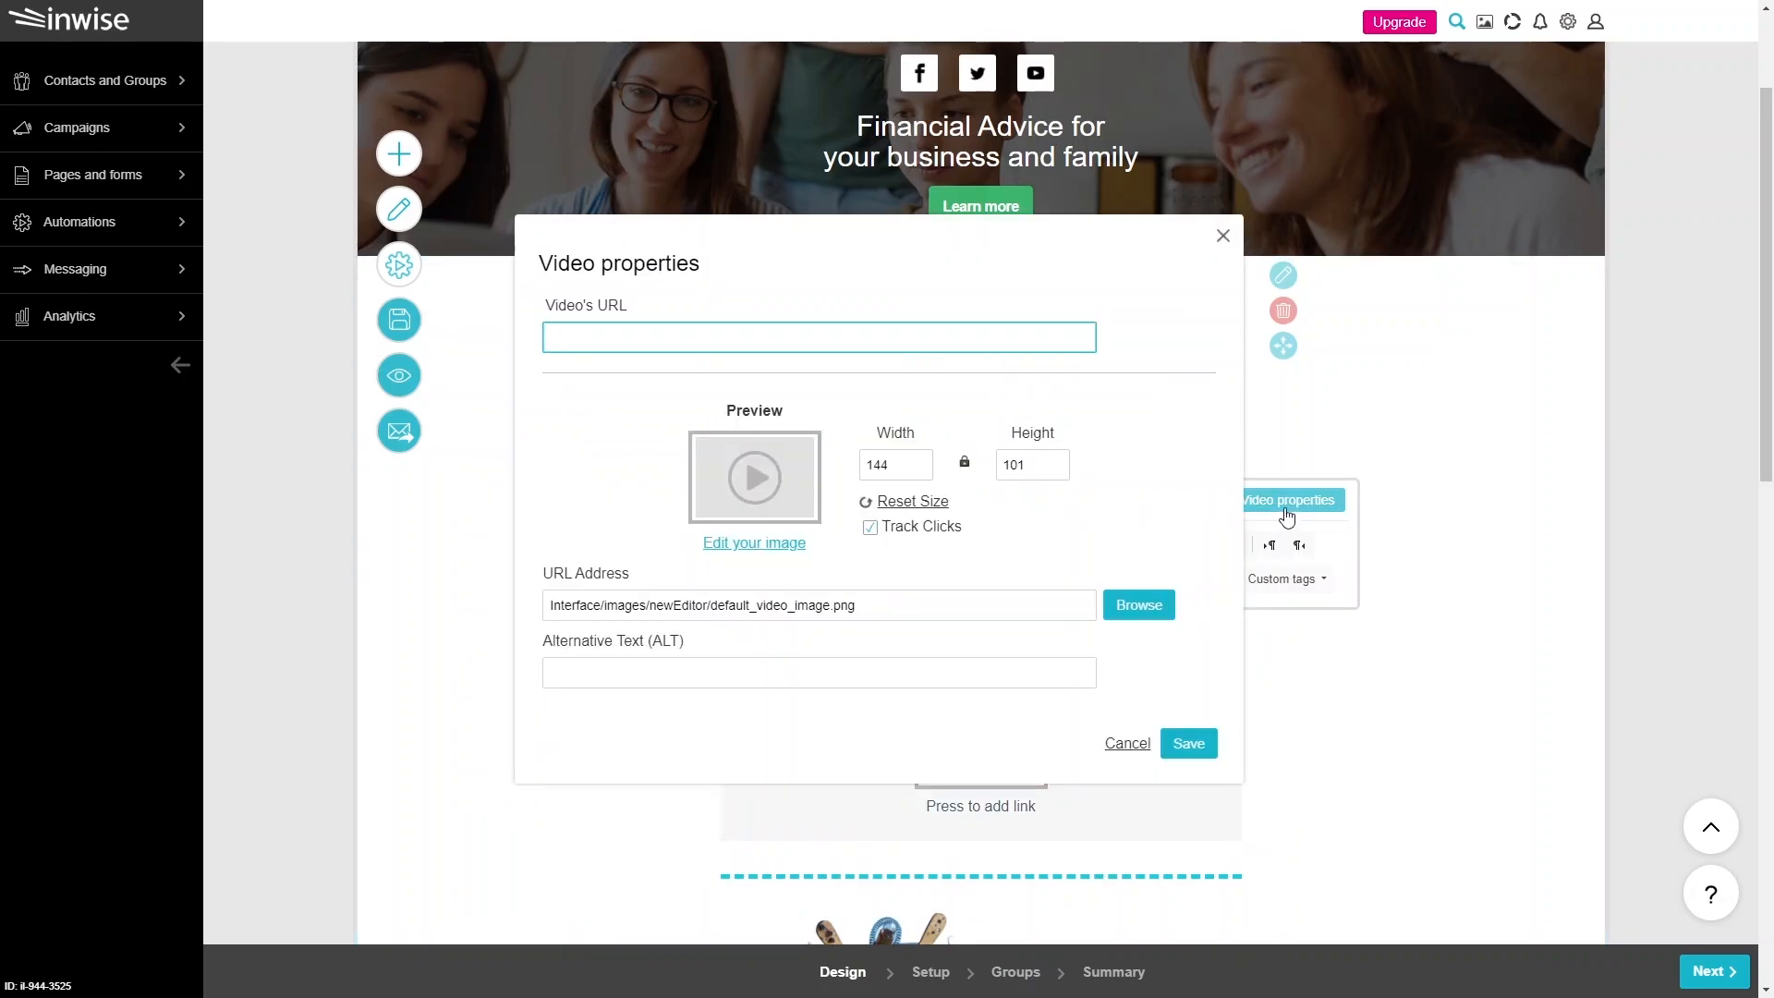
{"action": "type", "text": "https://www.youtube.com/watch?v=AIJG8n83nJc"}
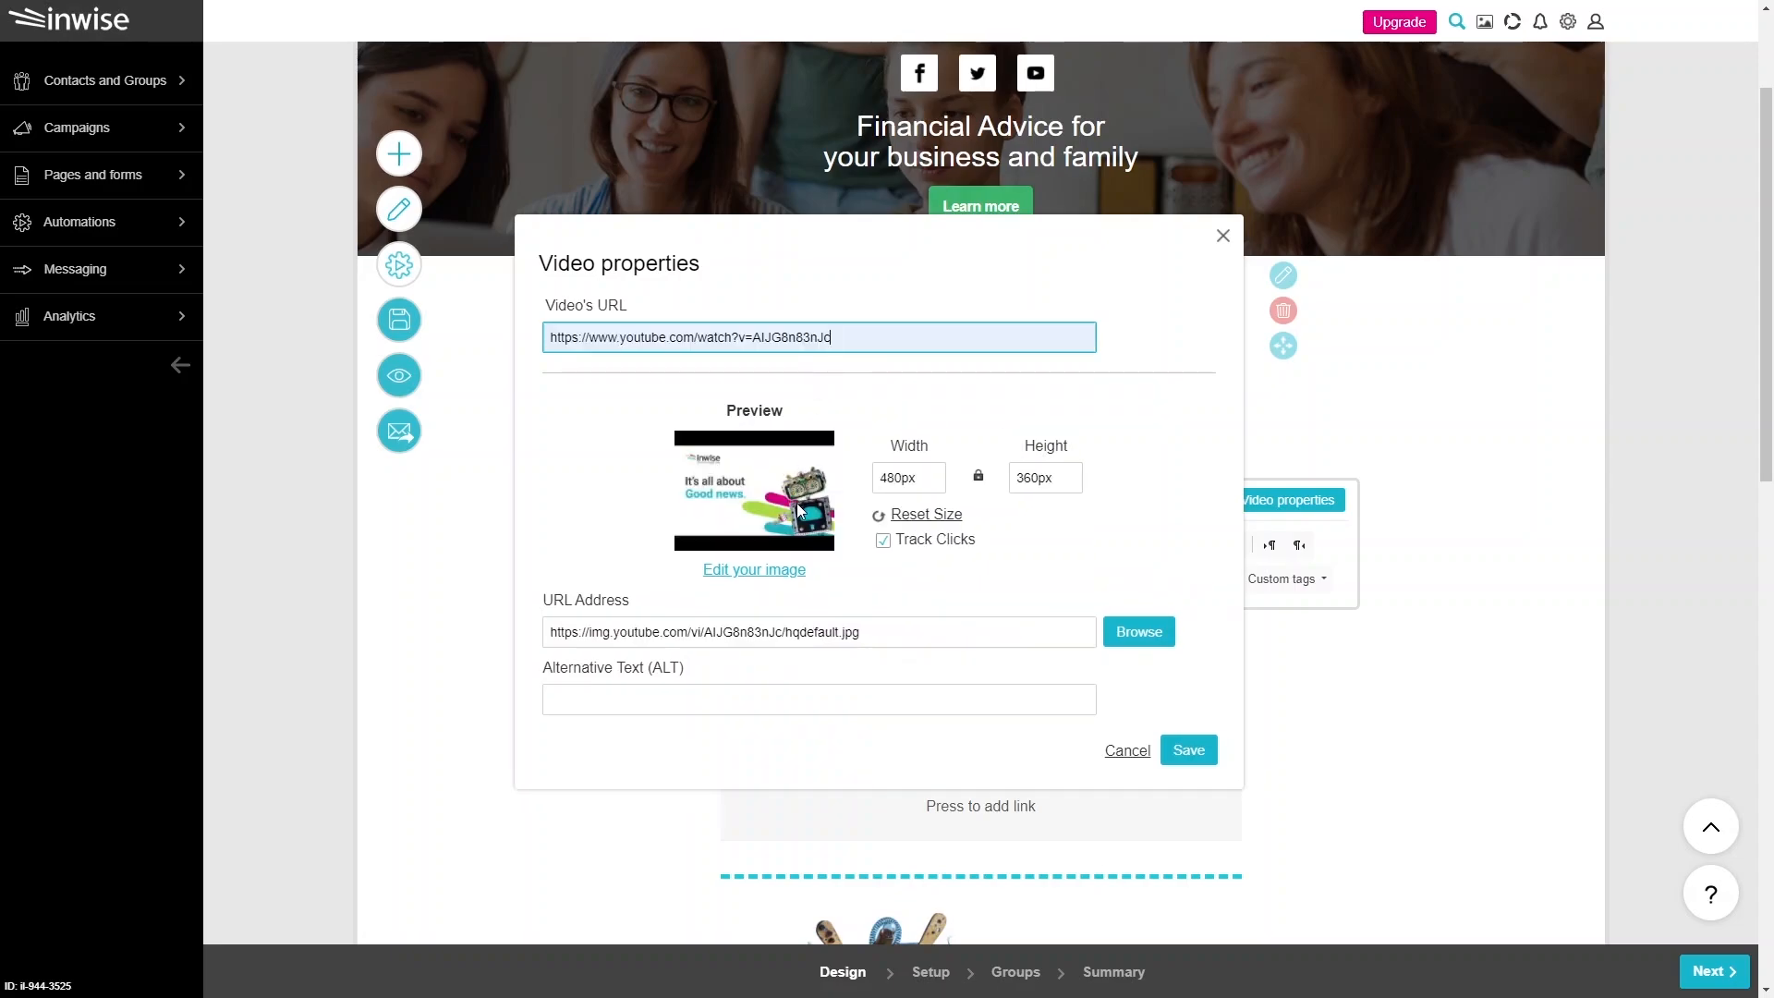
{"action": "left_click", "coordinate": [1186, 751]}
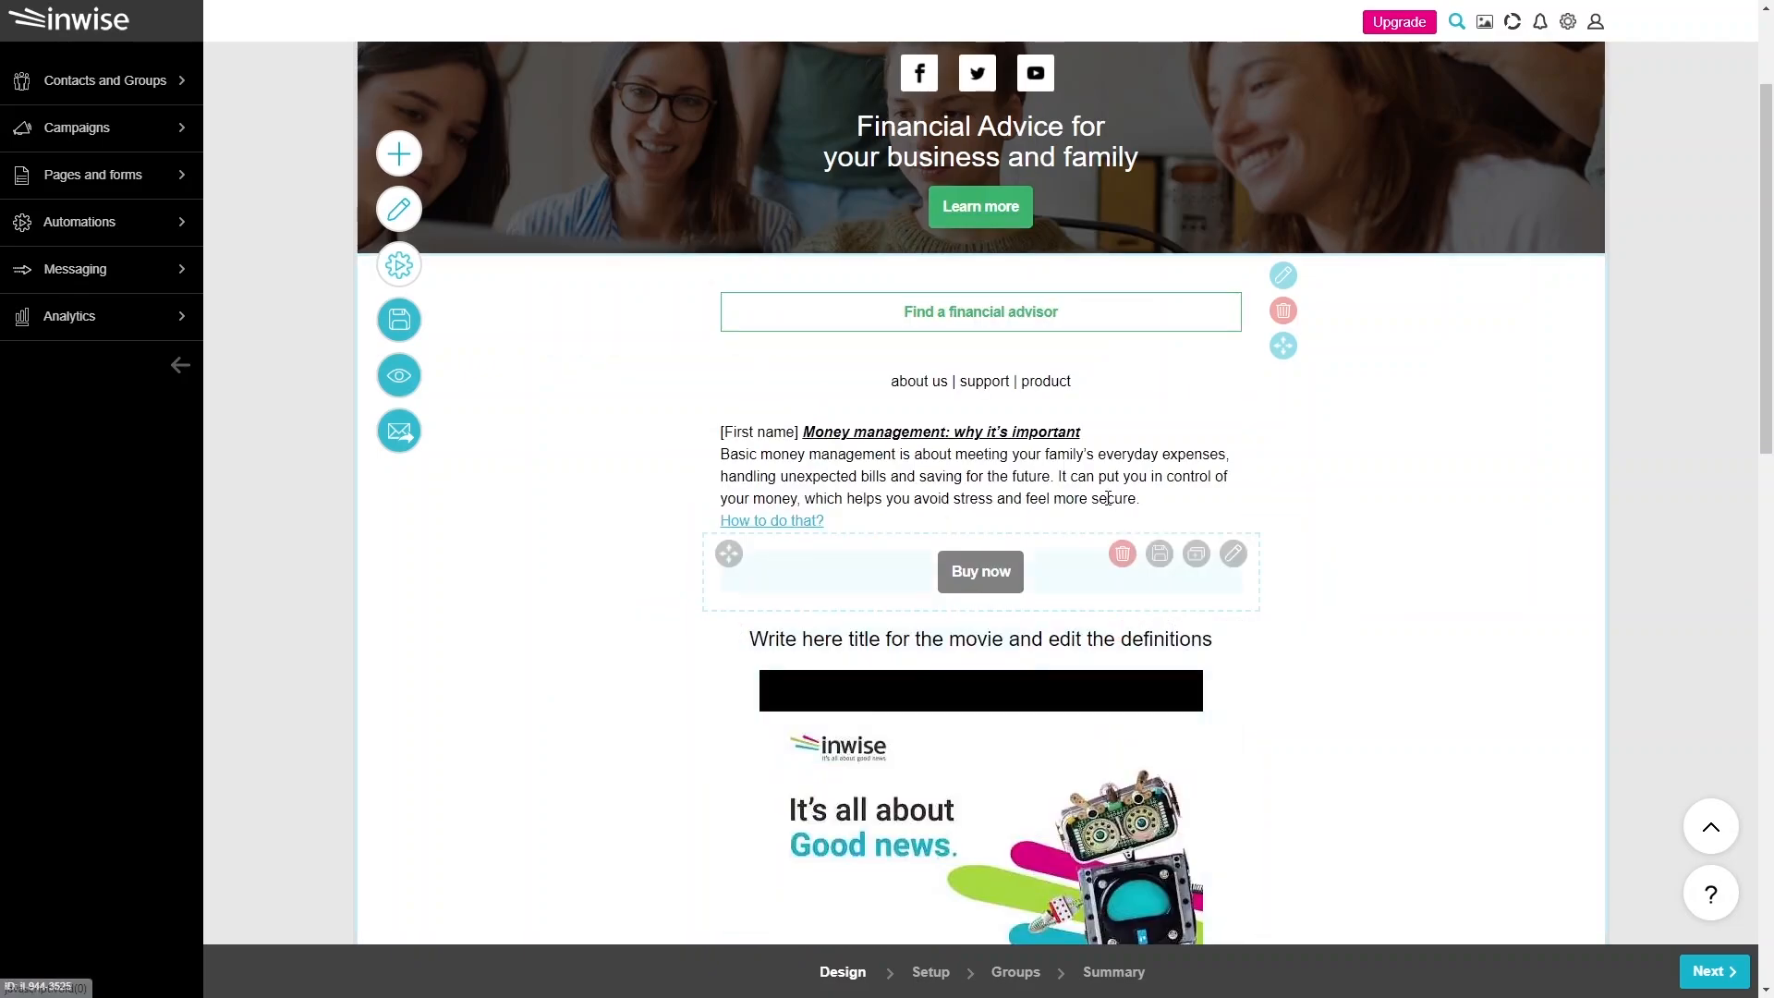
Step: Replace the video block's placeholder title with "Click here to watch the video"
{"action": "left_click", "coordinate": [1025, 630]}
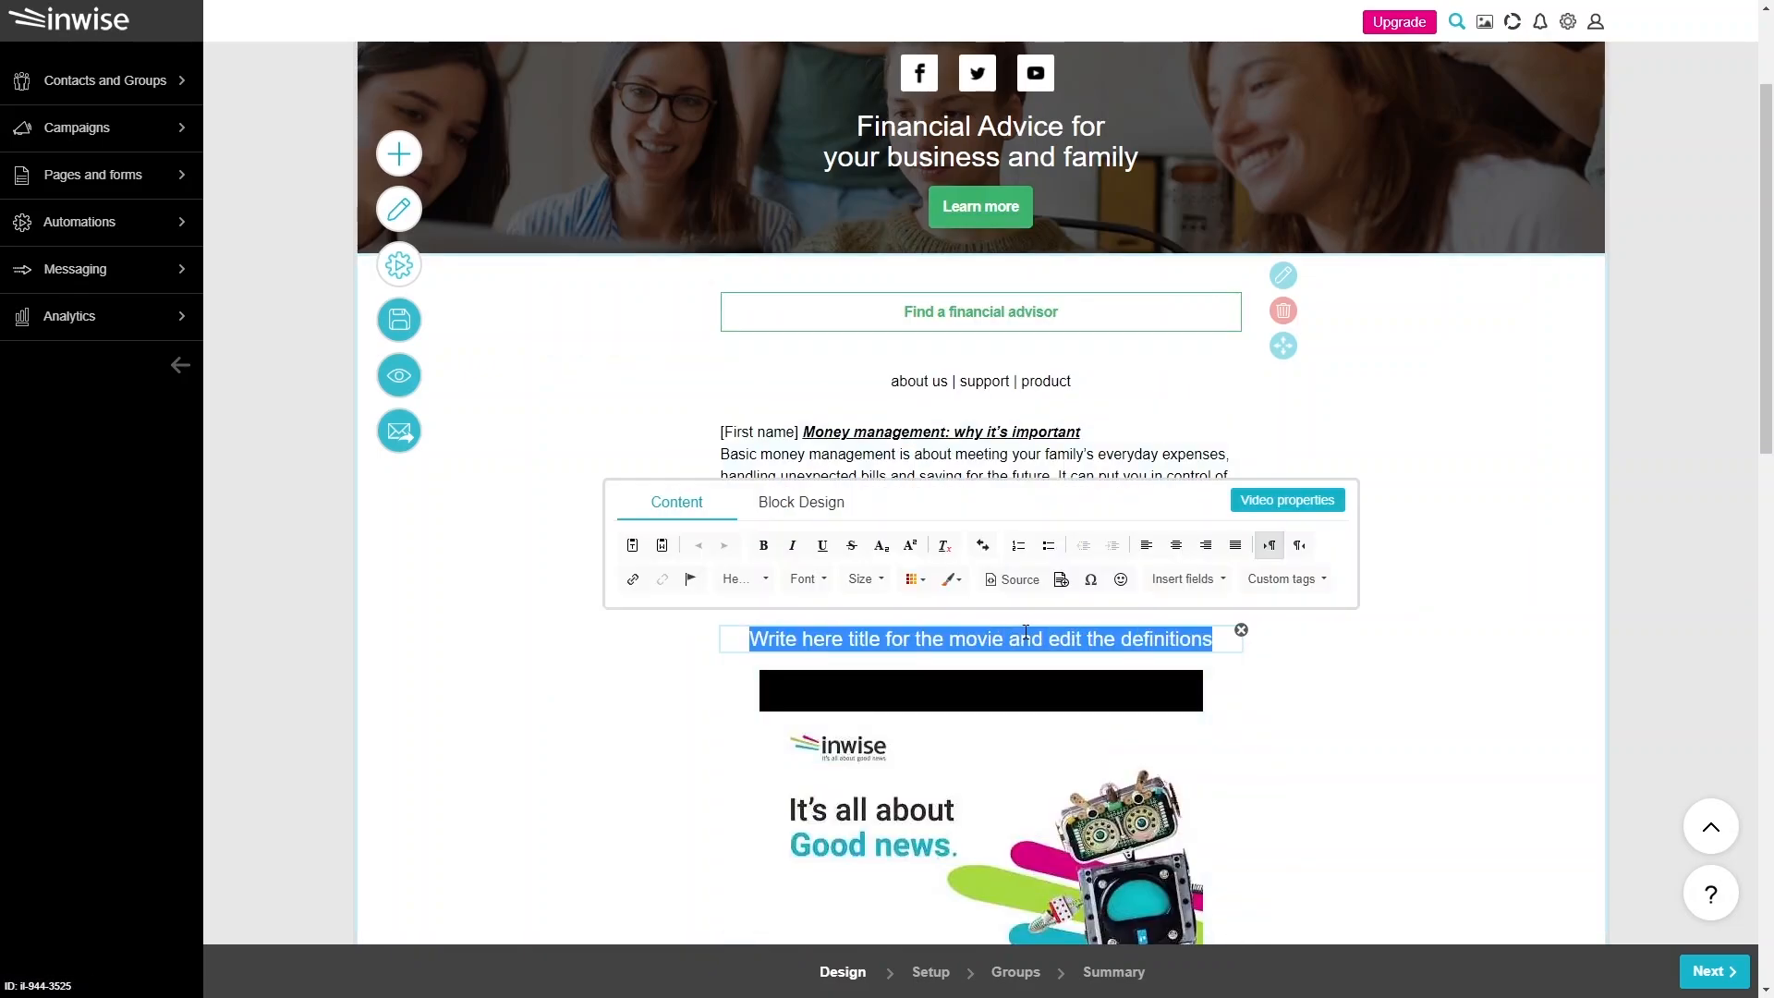
{"action": "type", "text": "Click here to watch the video"}
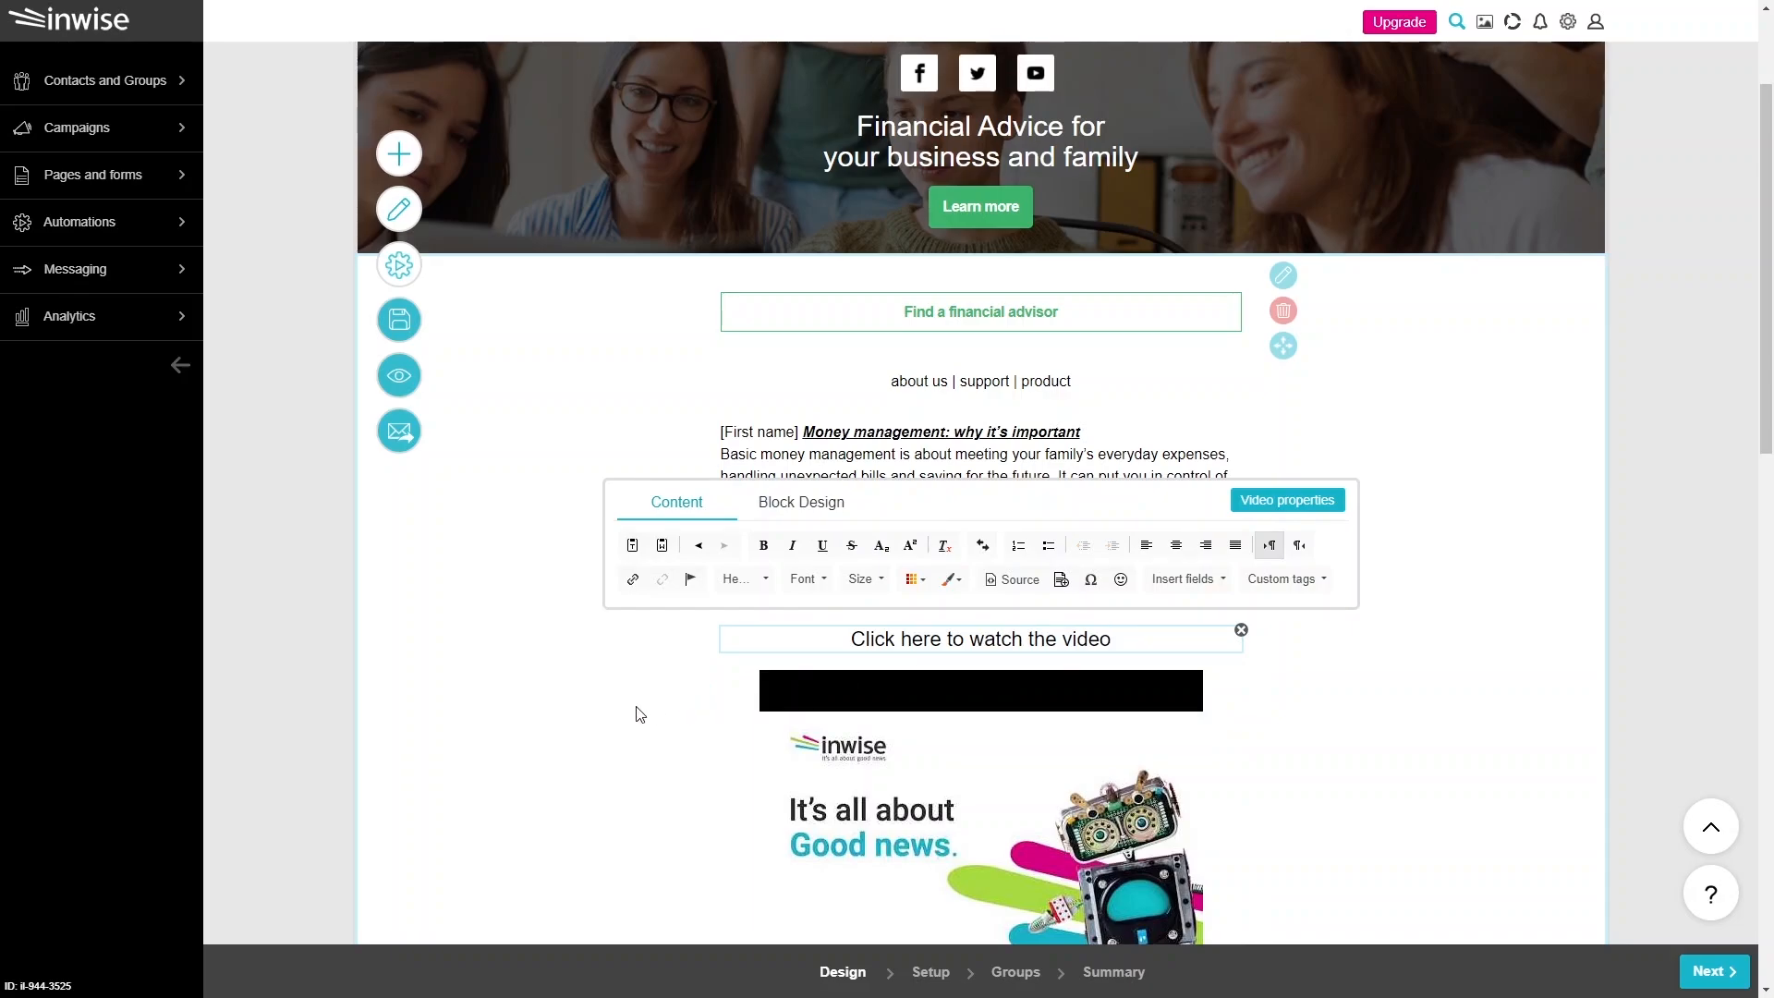
{"action": "left_click", "coordinate": [636, 709]}
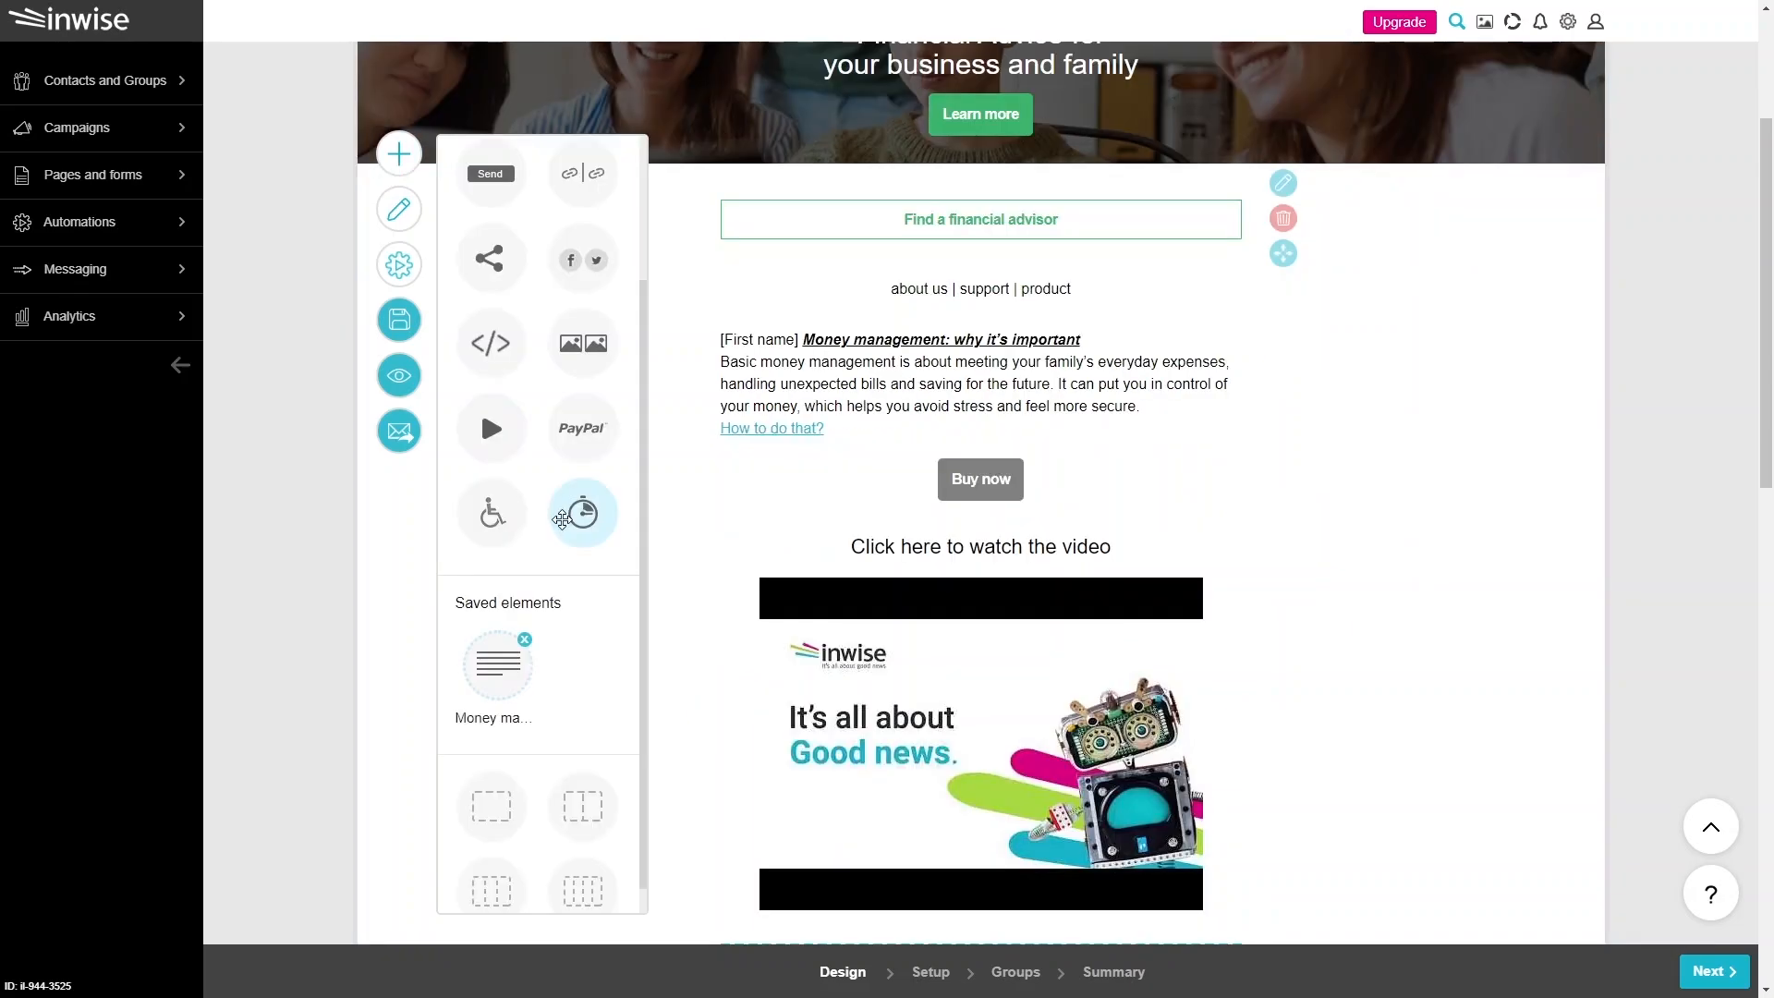
Step: Add a countdown timer block between the "Buy now" button and the video, with a turquoise background and circles around its numbers
{"action": "left_click_drag", "start_coordinate": [561, 519], "coordinate": [831, 582]}
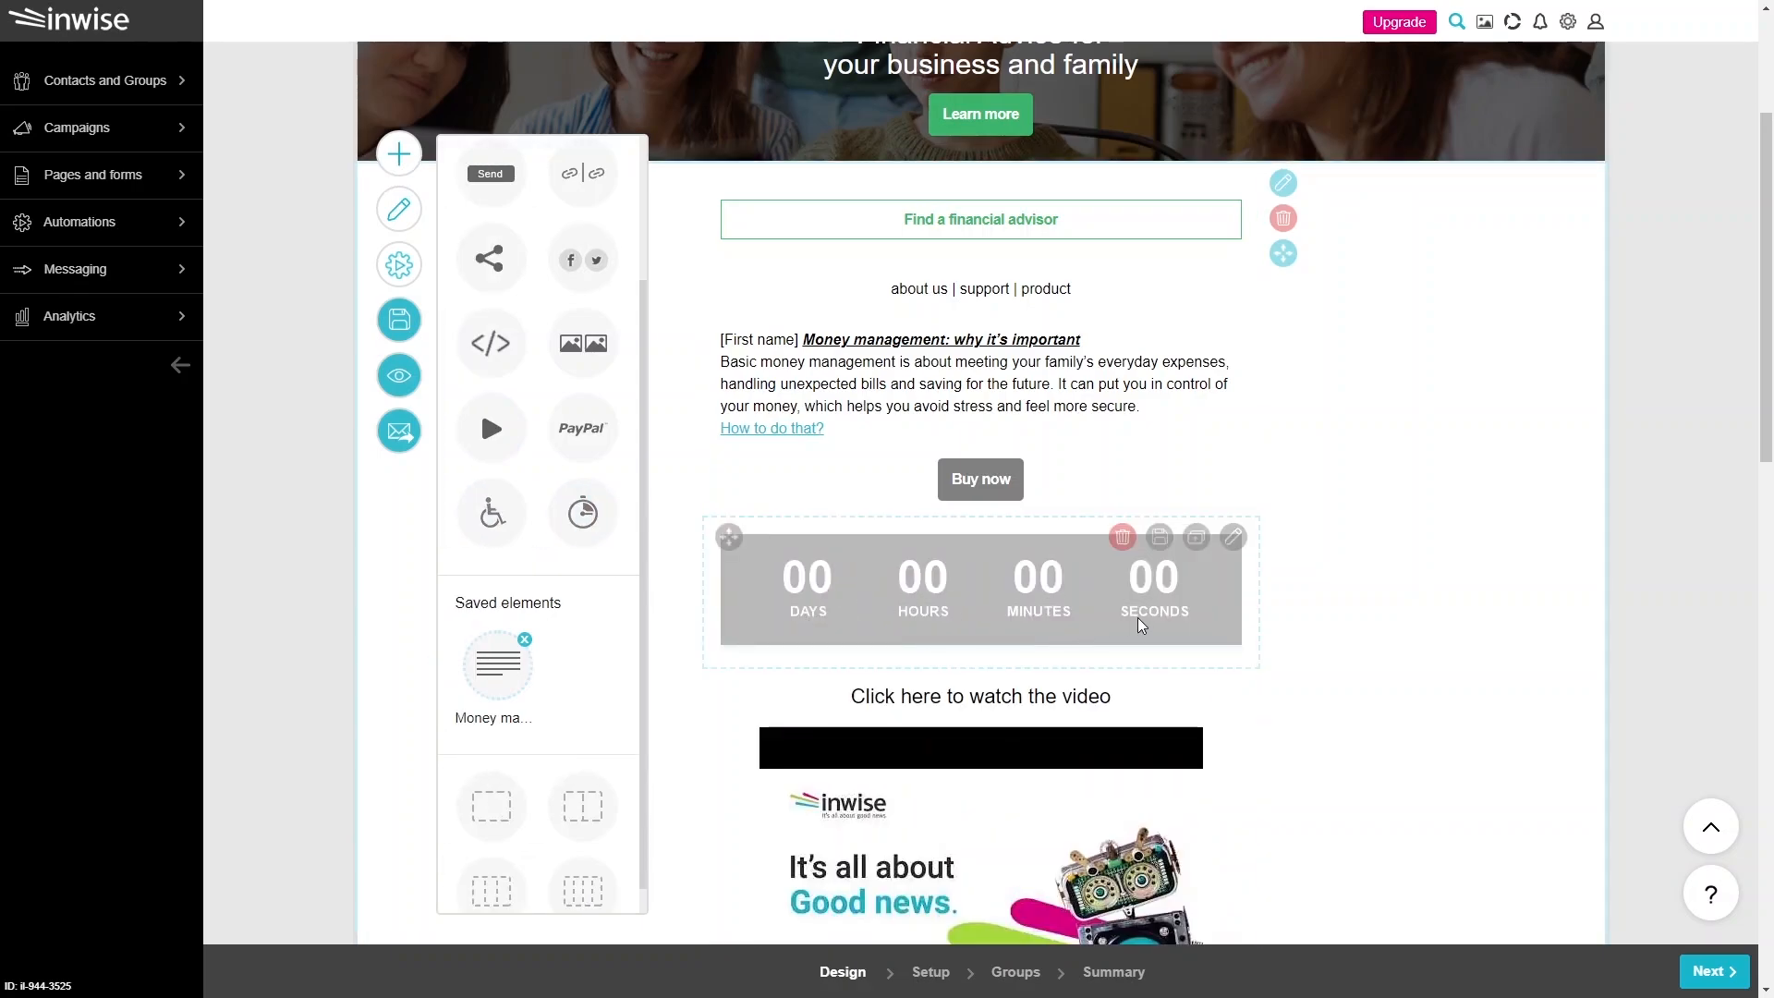
{"action": "left_click", "coordinate": [1231, 538]}
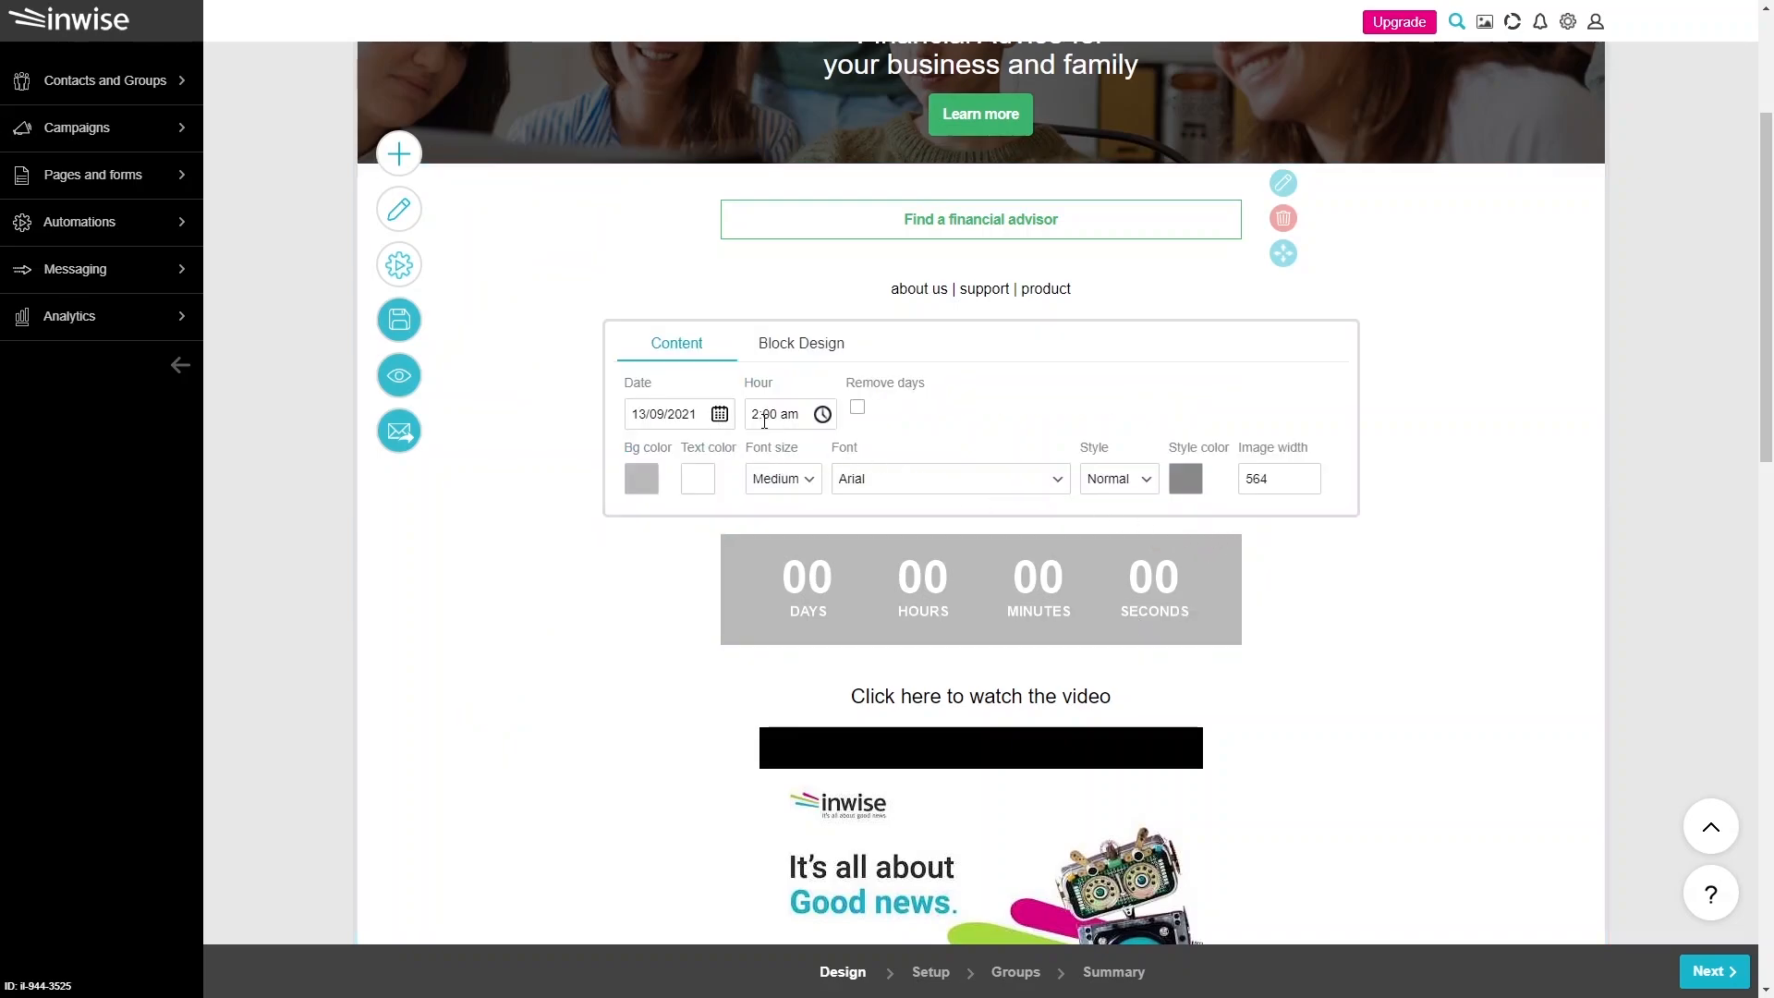
{"action": "left_click", "coordinate": [651, 488]}
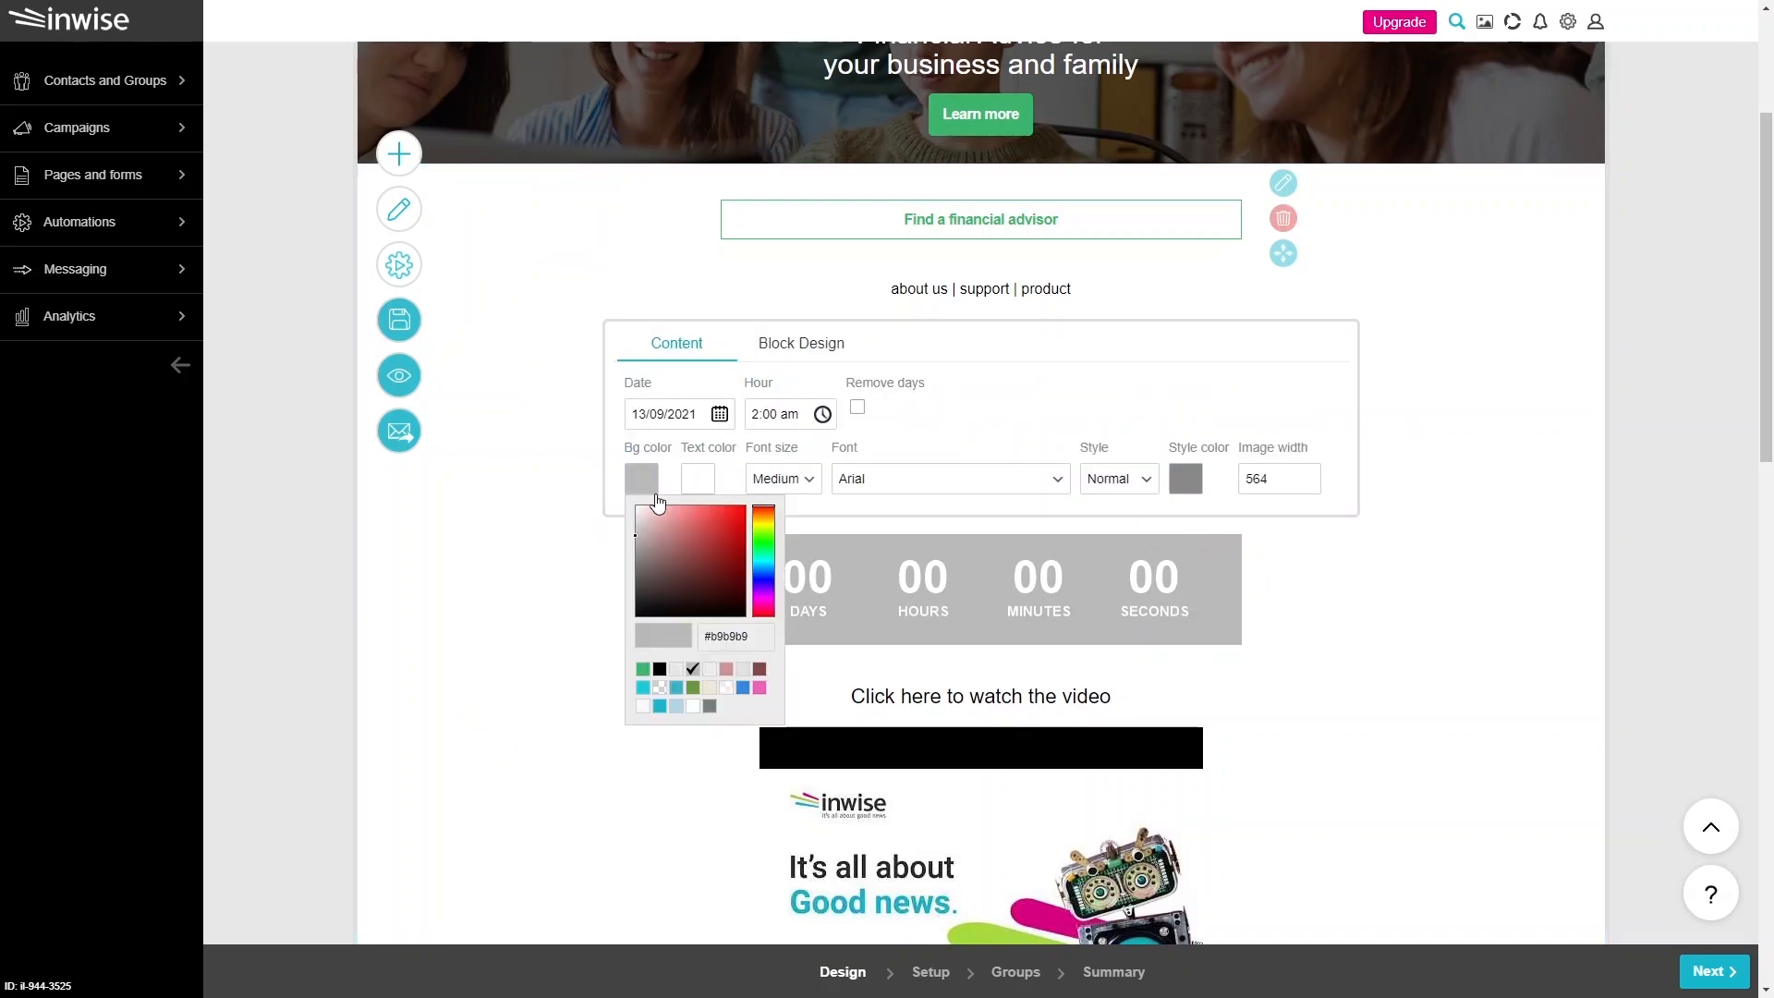
{"action": "left_click", "coordinate": [652, 695]}
{"action": "left_click", "coordinate": [1112, 484]}
{"action": "left_click", "coordinate": [1111, 537]}
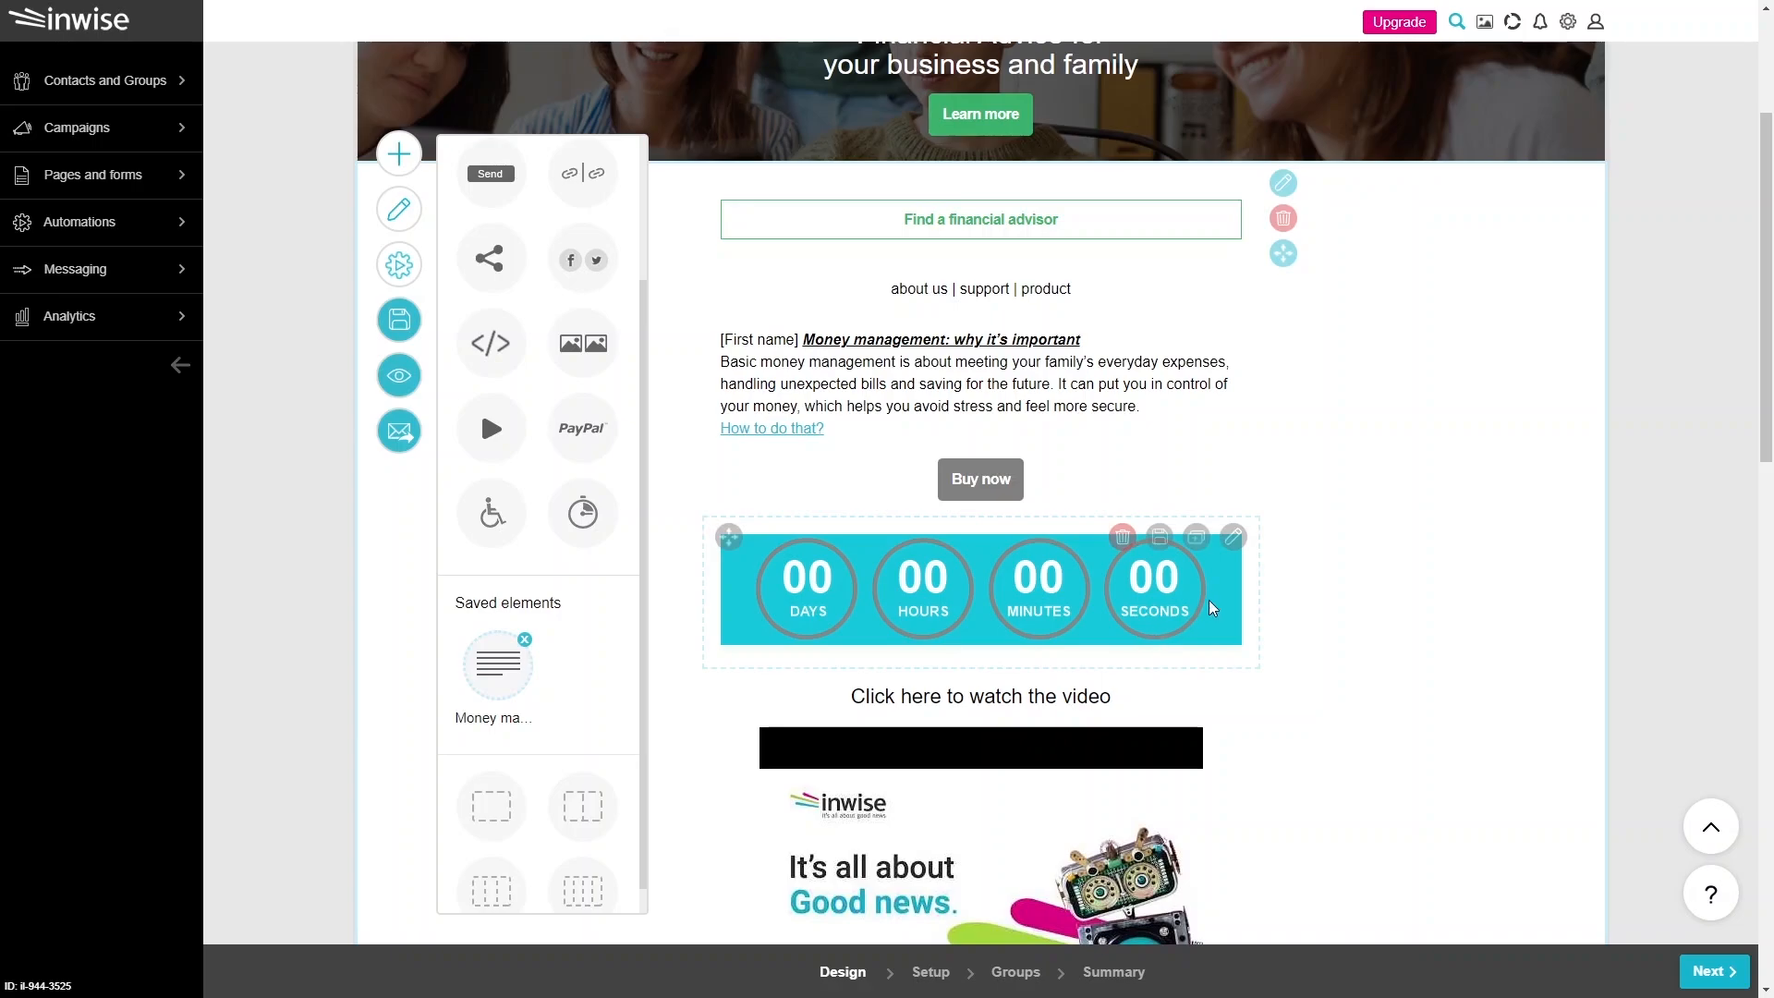
Step: Add the countdown timer block to the saved elements under the name "Timer"
{"action": "left_click", "coordinate": [1160, 538]}
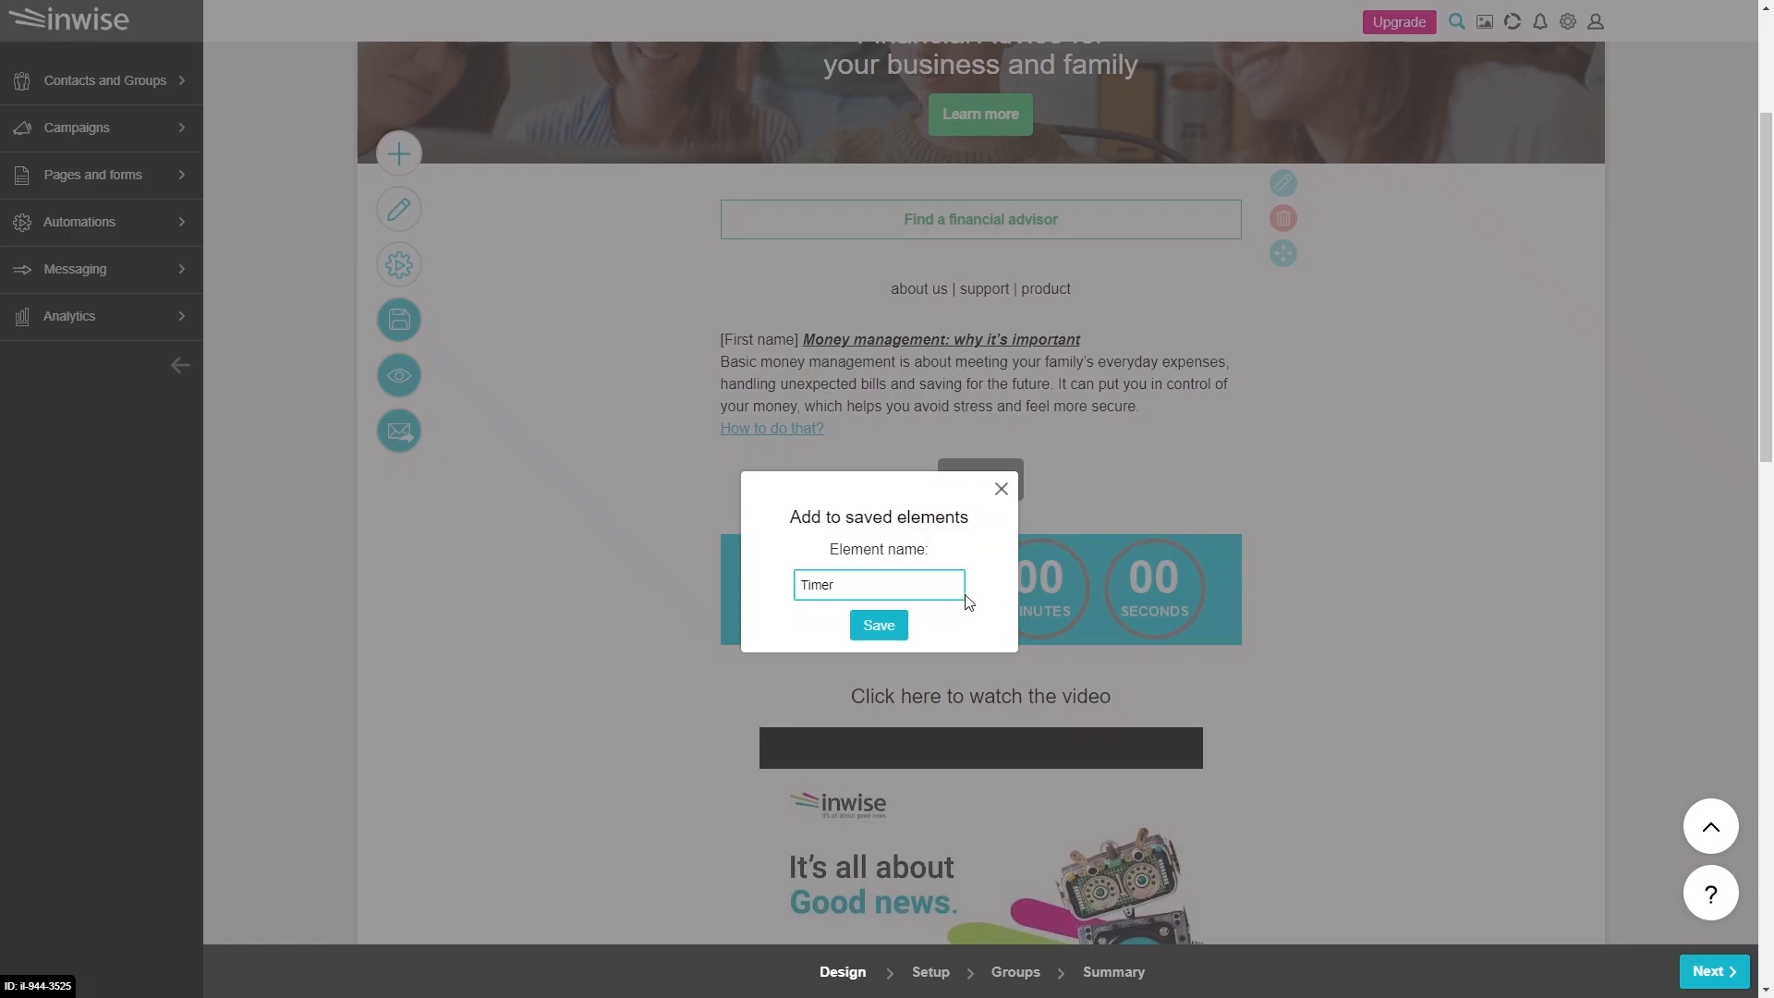
{"action": "left_click", "coordinate": [894, 631]}
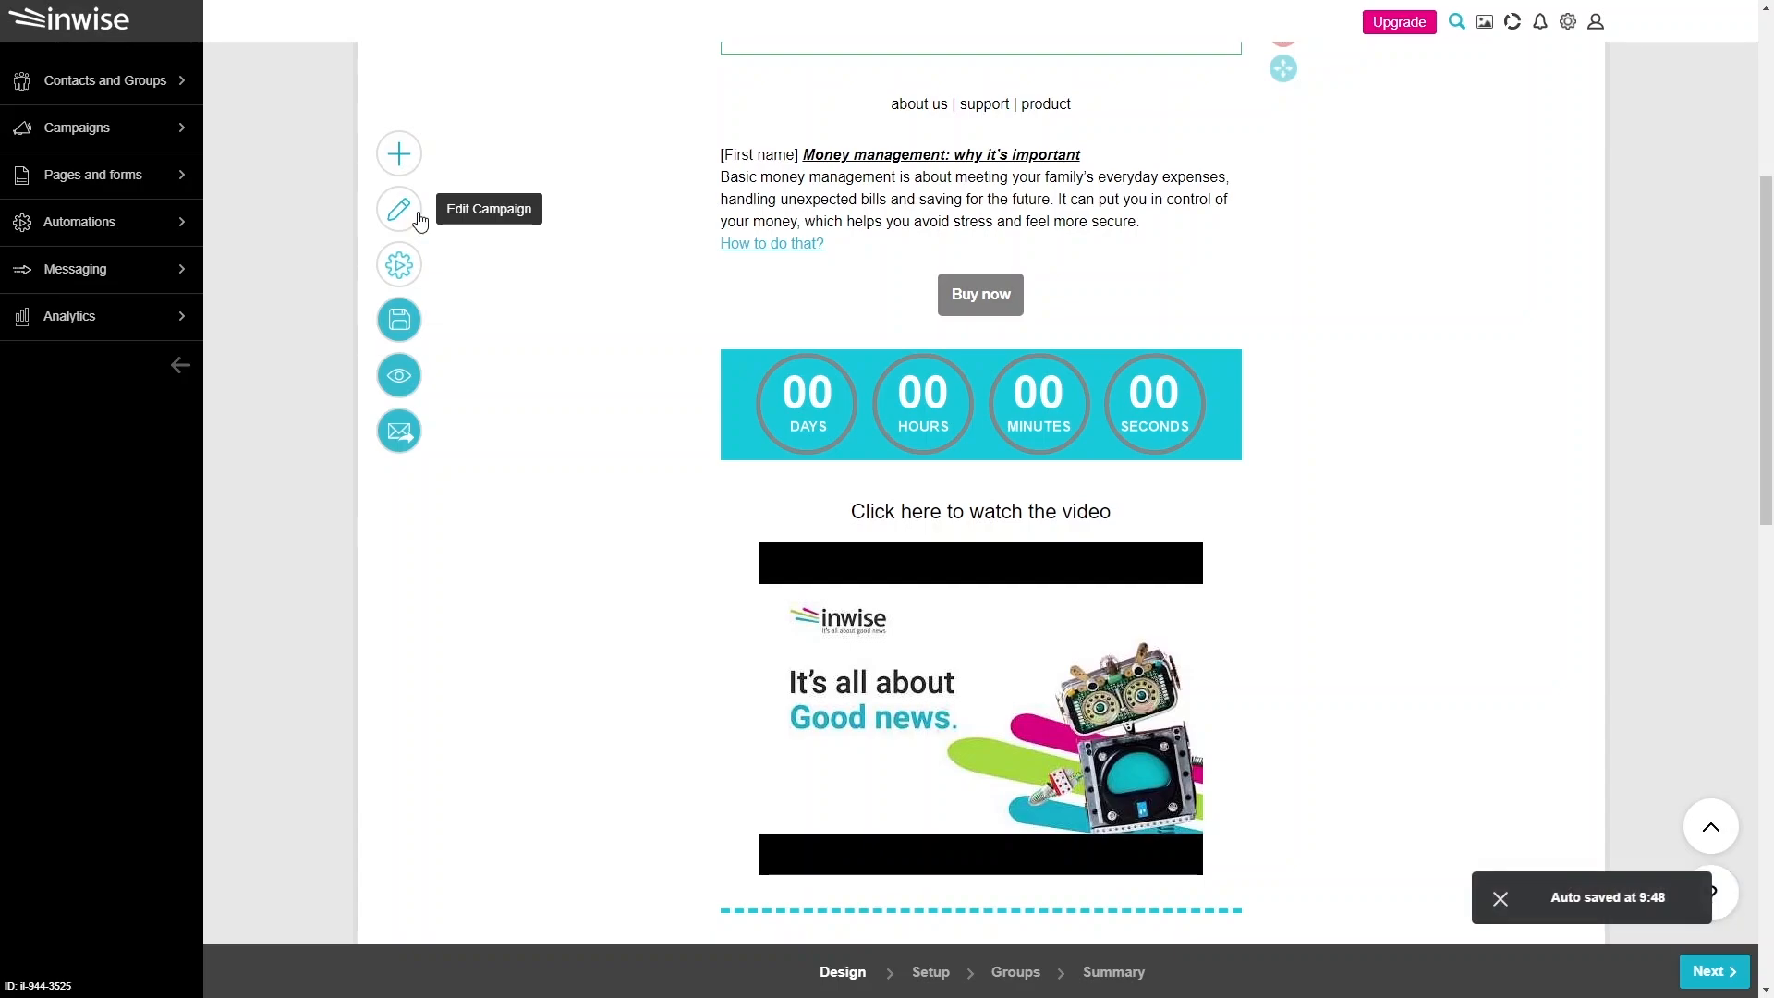
Step: Set the campaign's outer background color to turquoise
{"action": "left_click", "coordinate": [421, 222]}
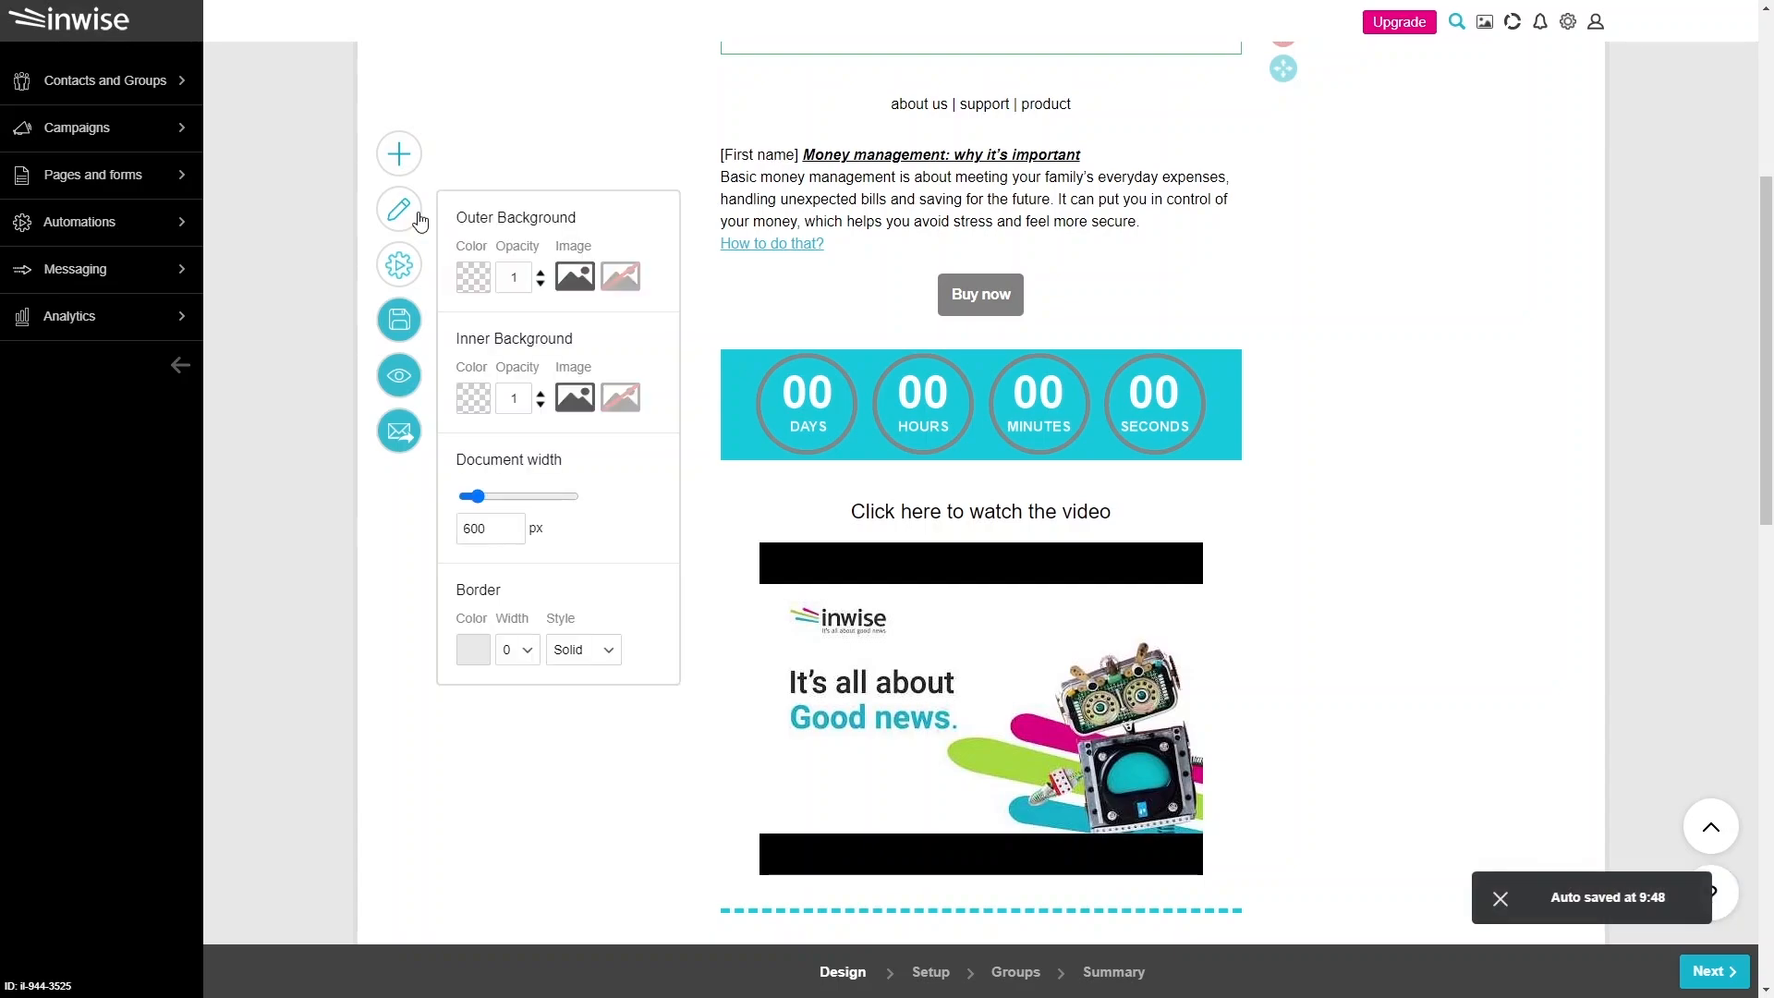
{"action": "left_click", "coordinate": [472, 277]}
{"action": "left_click", "coordinate": [490, 487]}
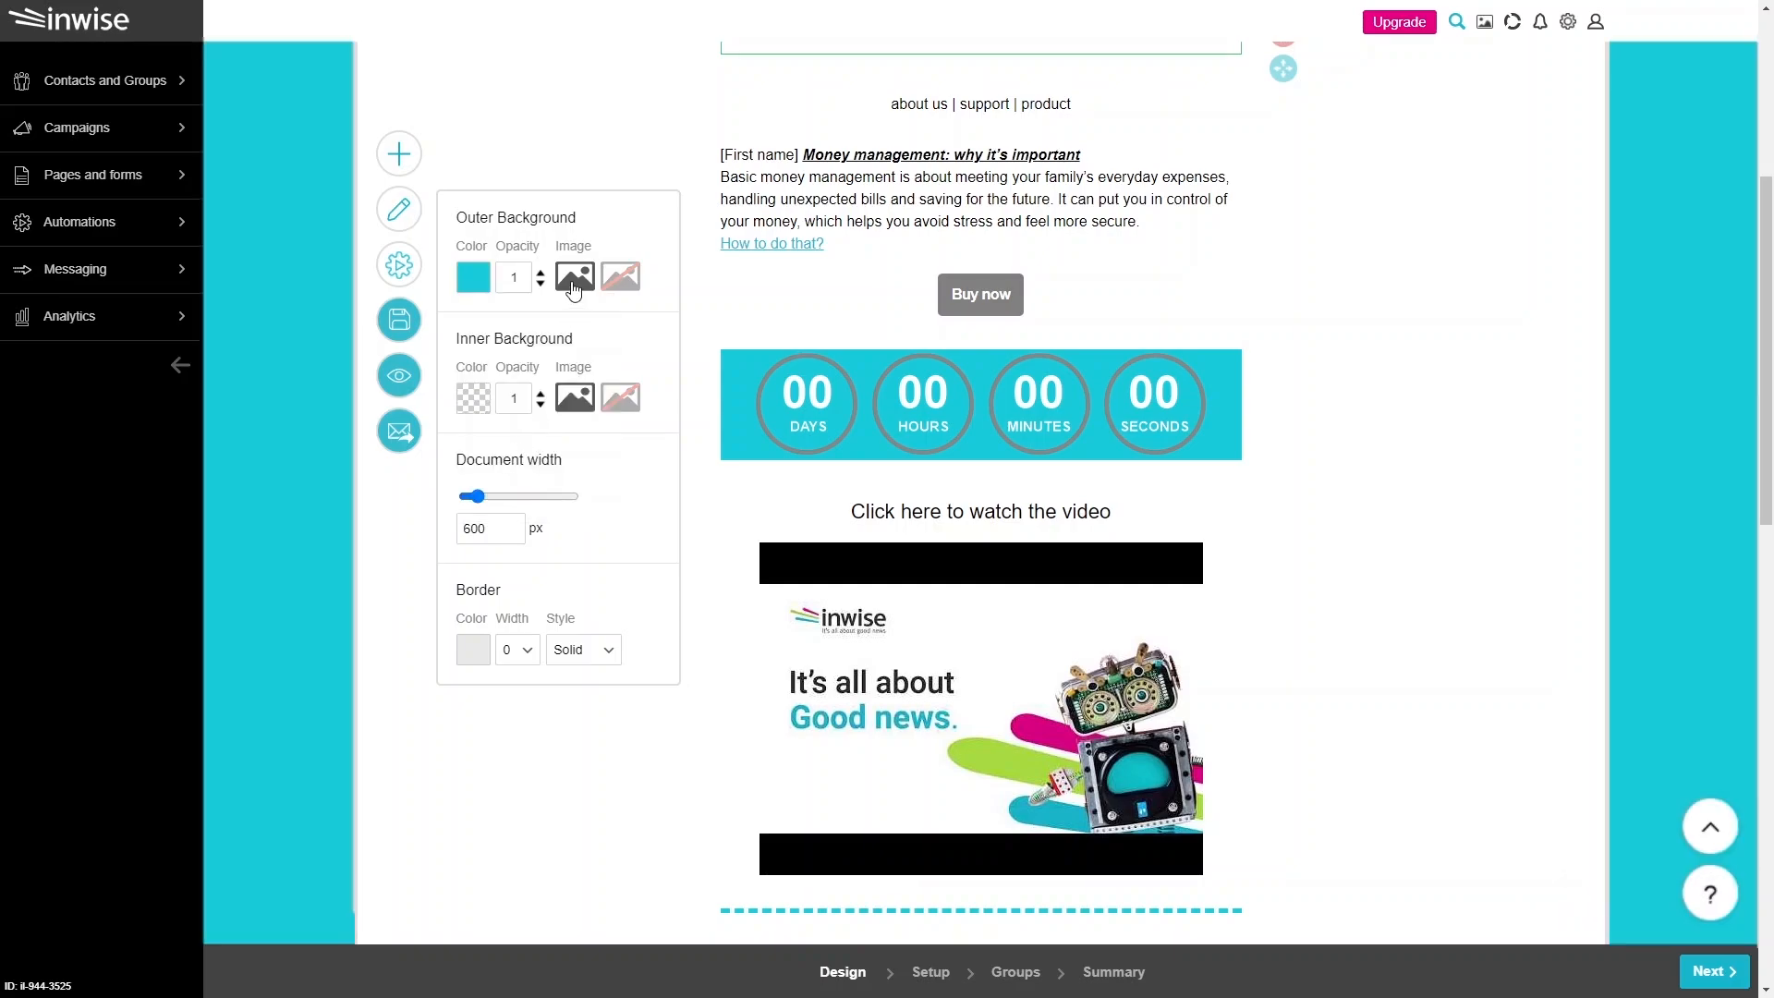
Step: Check the inner background's color options and widen the document to 620 px
{"action": "left_click", "coordinate": [472, 404]}
{"action": "left_click", "coordinate": [472, 405]}
{"action": "mouse_move", "coordinate": [477, 496]}
{"action": "left_mouse_down"}
{"action": "mouse_move", "coordinate": [526, 503]}
{"action": "mouse_move", "coordinate": [482, 504]}
{"action": "left_mouse_up"}
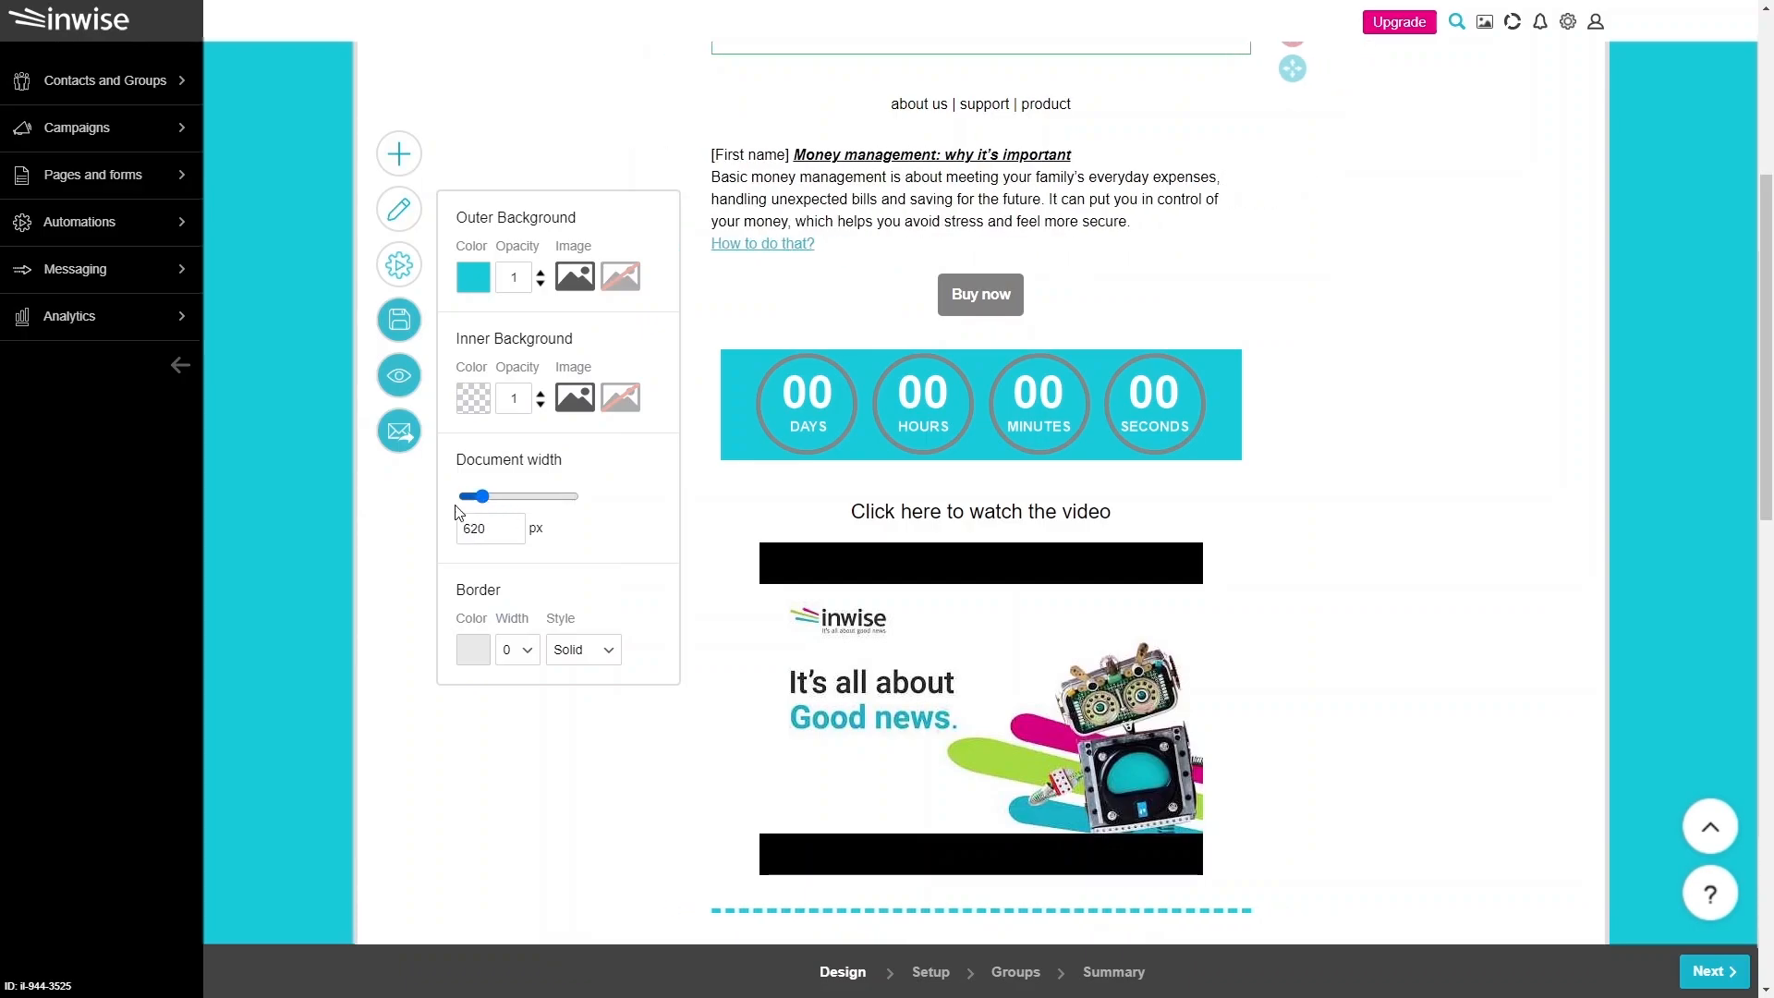
Step: Open the campaign's test and preview options
{"action": "scroll", "coordinate": [412, 527], "scroll_direction": "up", "scroll_amount": 5}
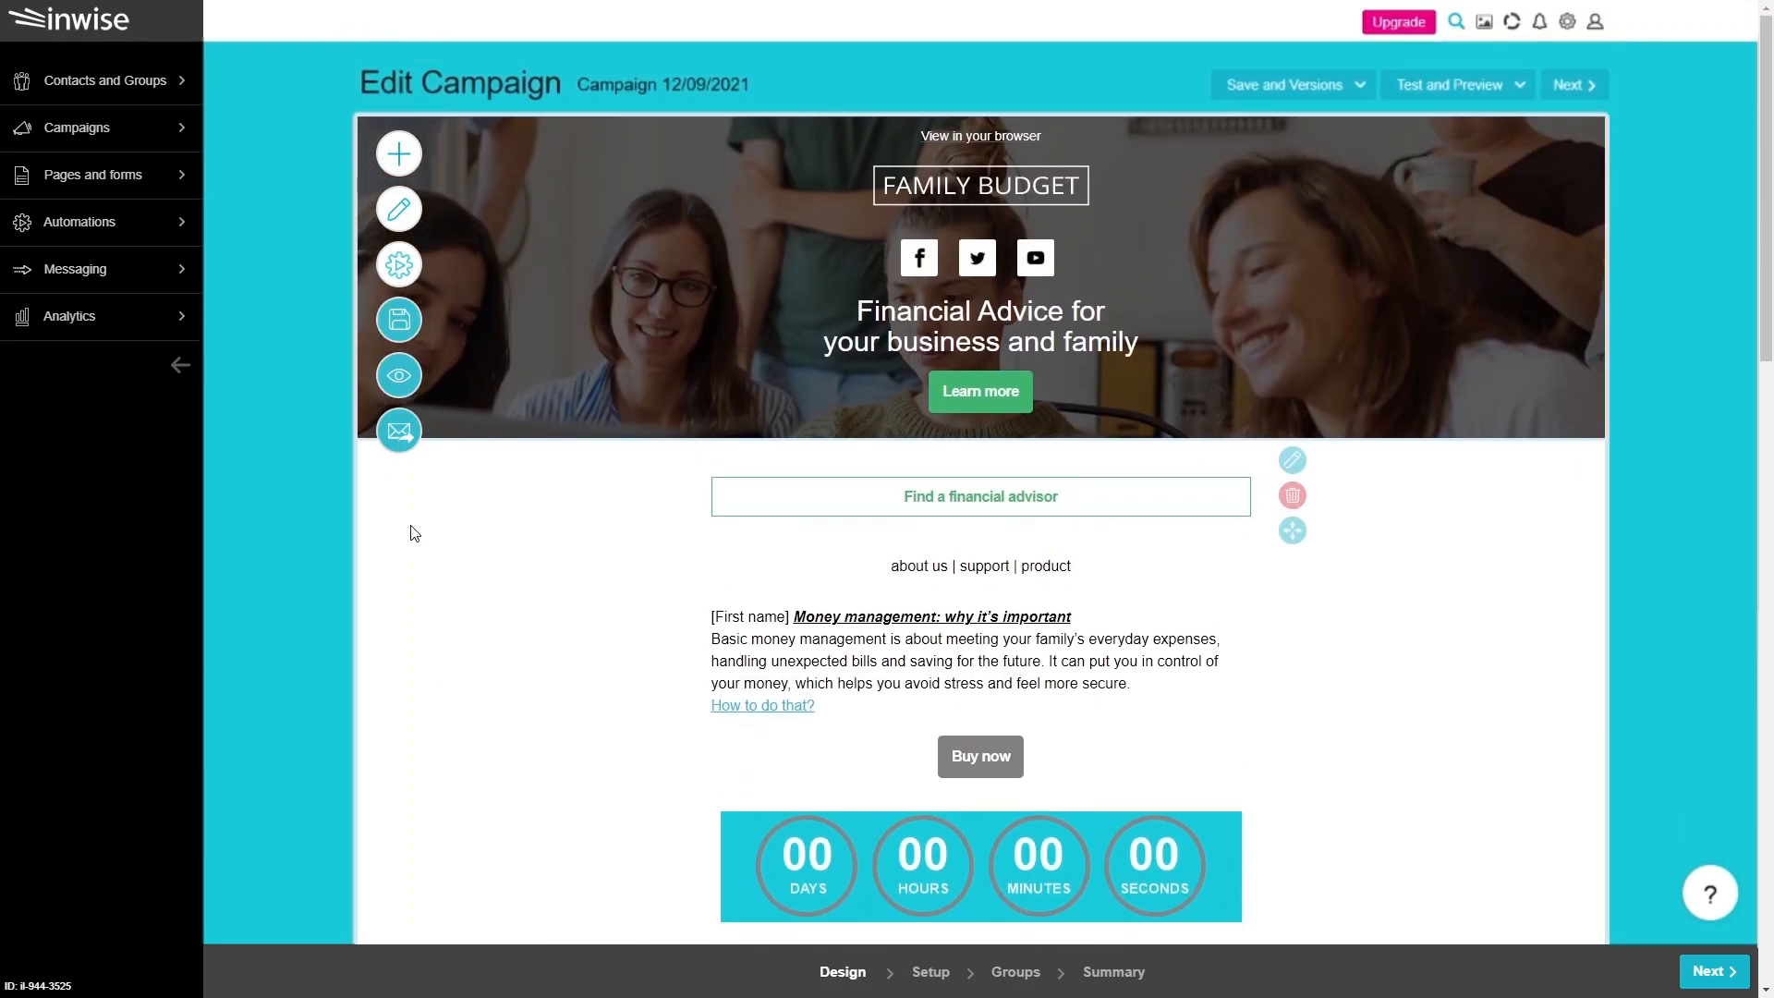
{"action": "left_click", "coordinate": [1433, 92]}
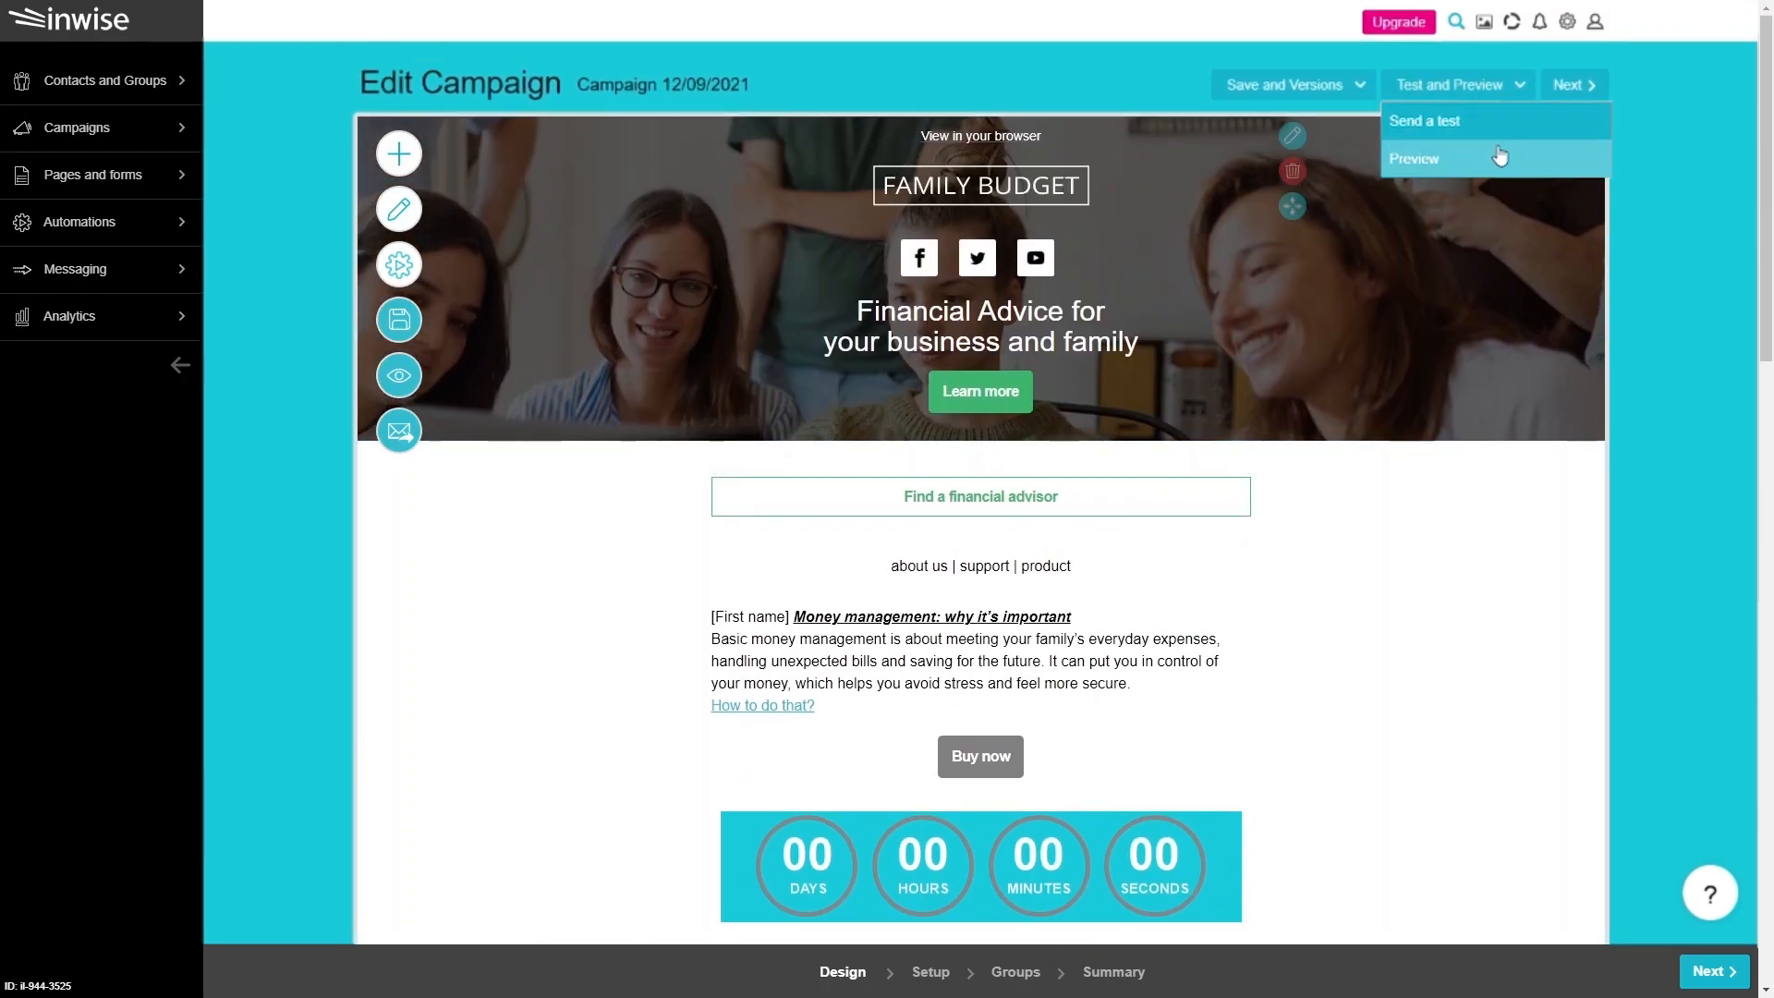